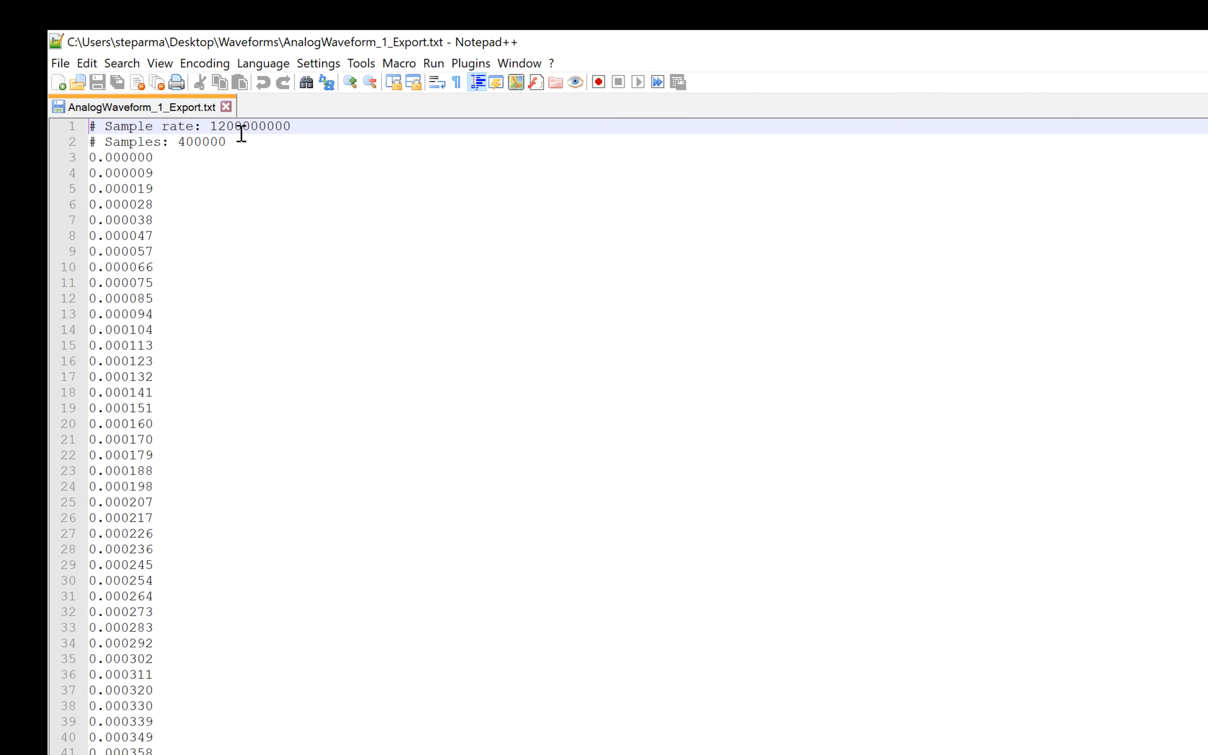
# Examine the two header lines and the sample values in the AnalogWaveform_1_Export.txt file
pyautogui.moveTo(240, 141); pyautogui.dragTo(83, 125)
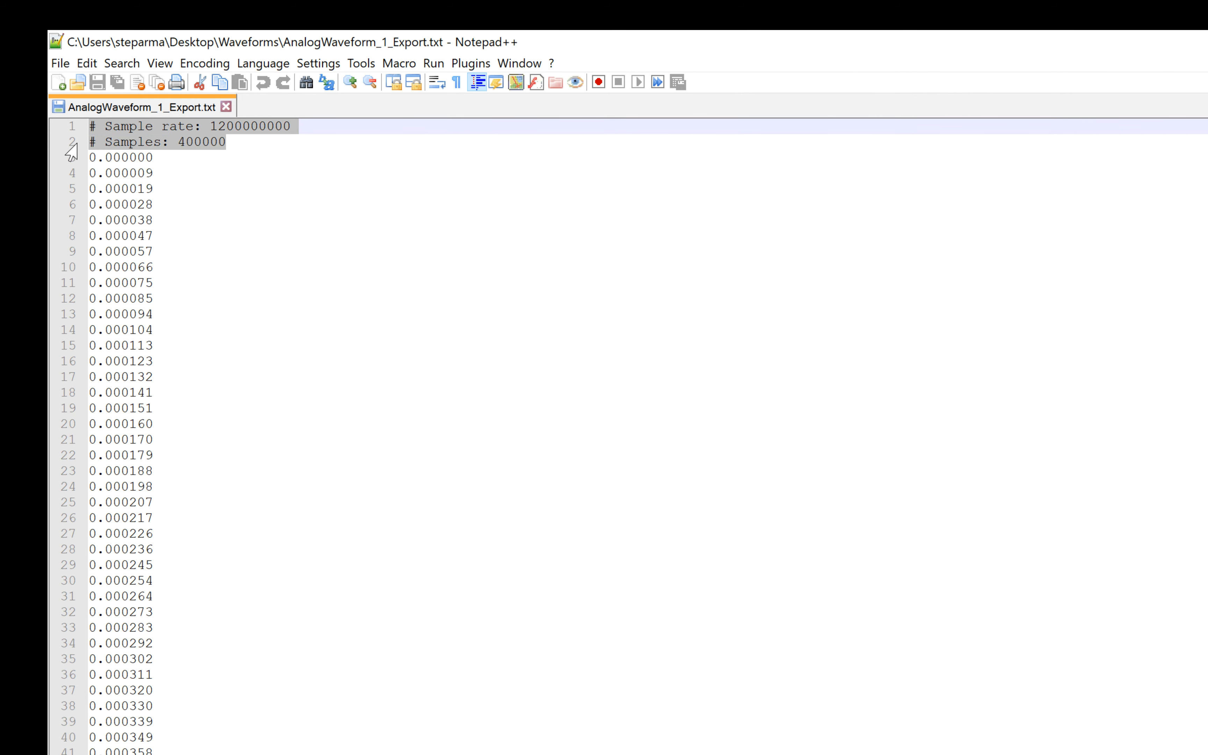
pyautogui.moveTo(156, 268); pyautogui.dragTo(86, 268)
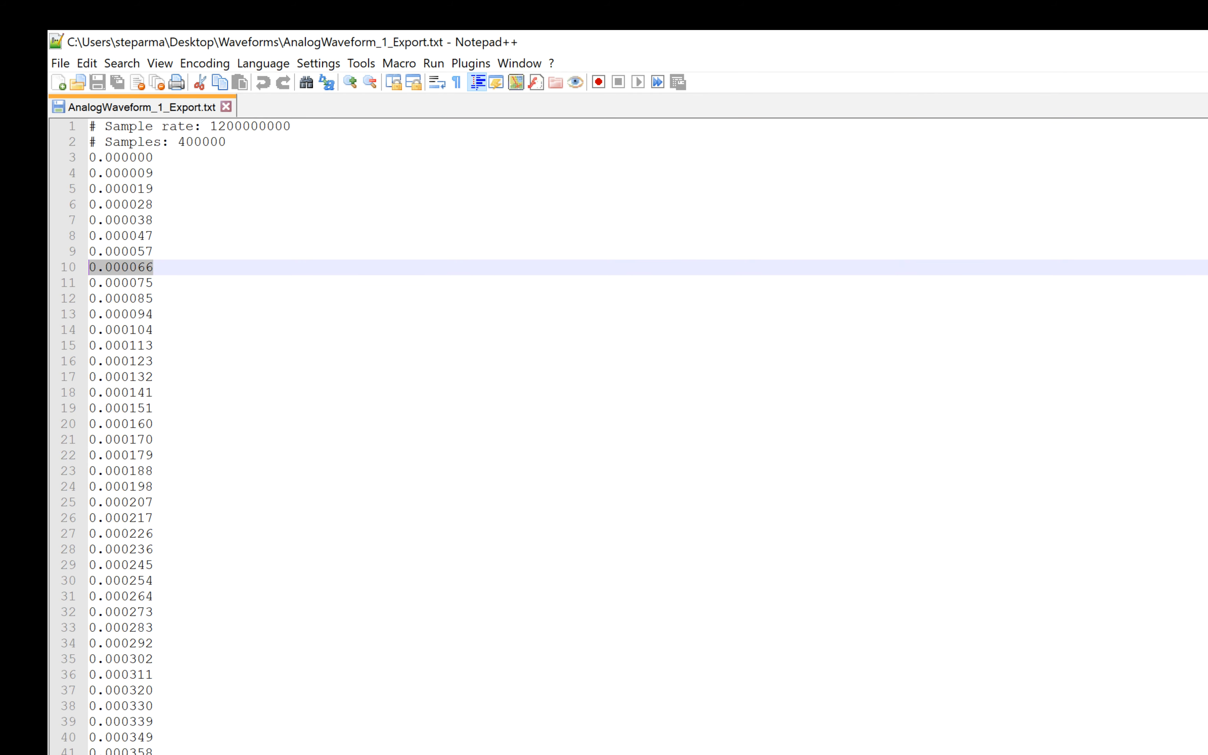
pyautogui.scroll(-20, 631, 437)
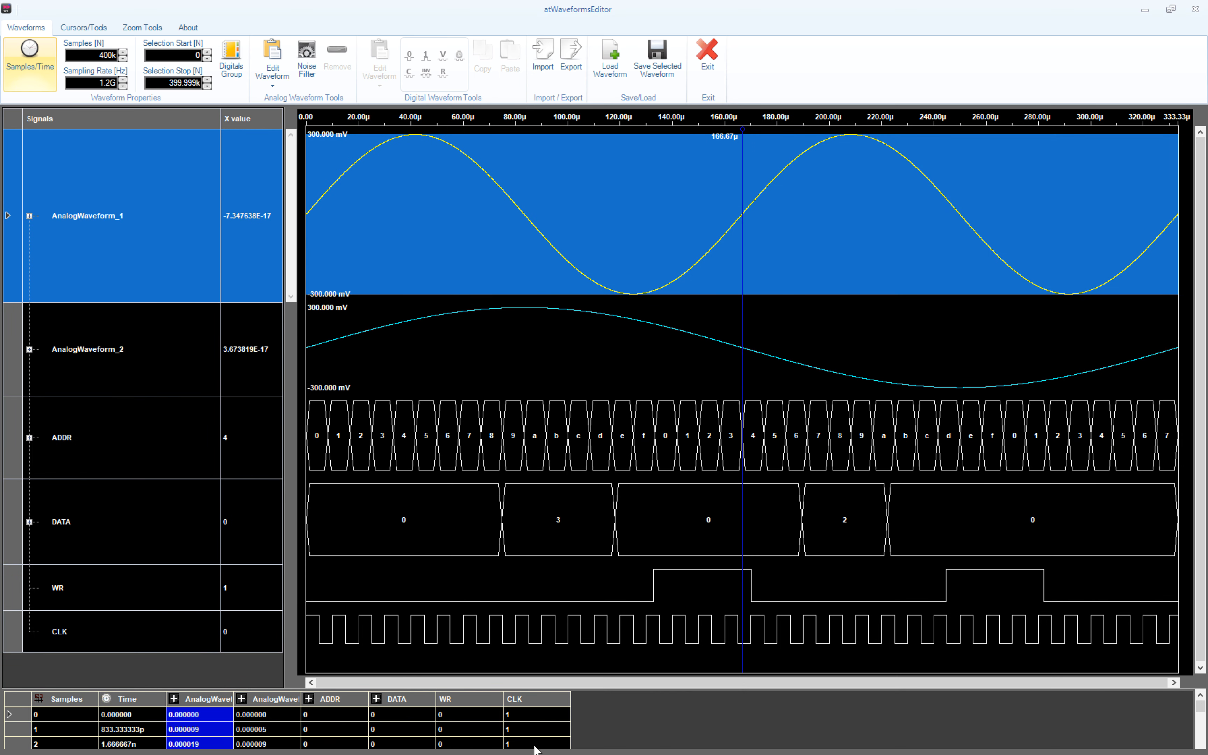
# Switch to atWaveformsEditor and export the ADDR digital waveform as the text file DigitalWaveform_Export in the Waveforms folder
pyautogui.click(91, 442)
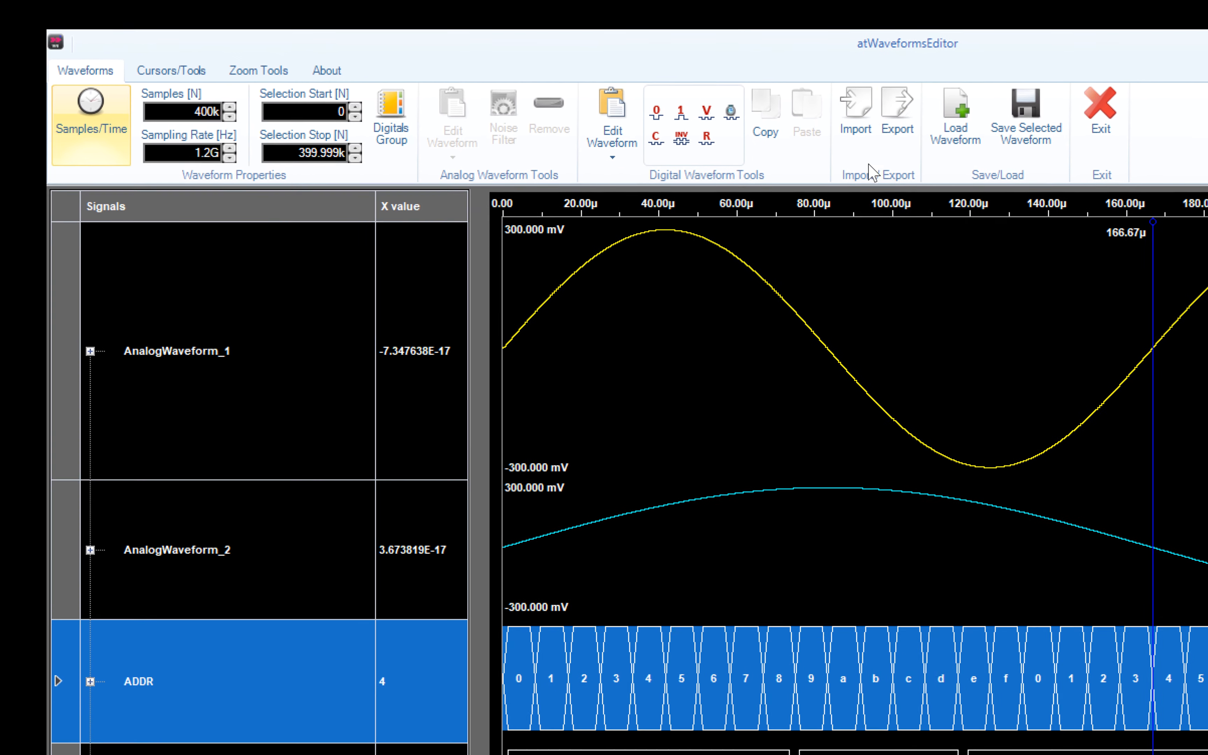
pyautogui.click(678, 74)
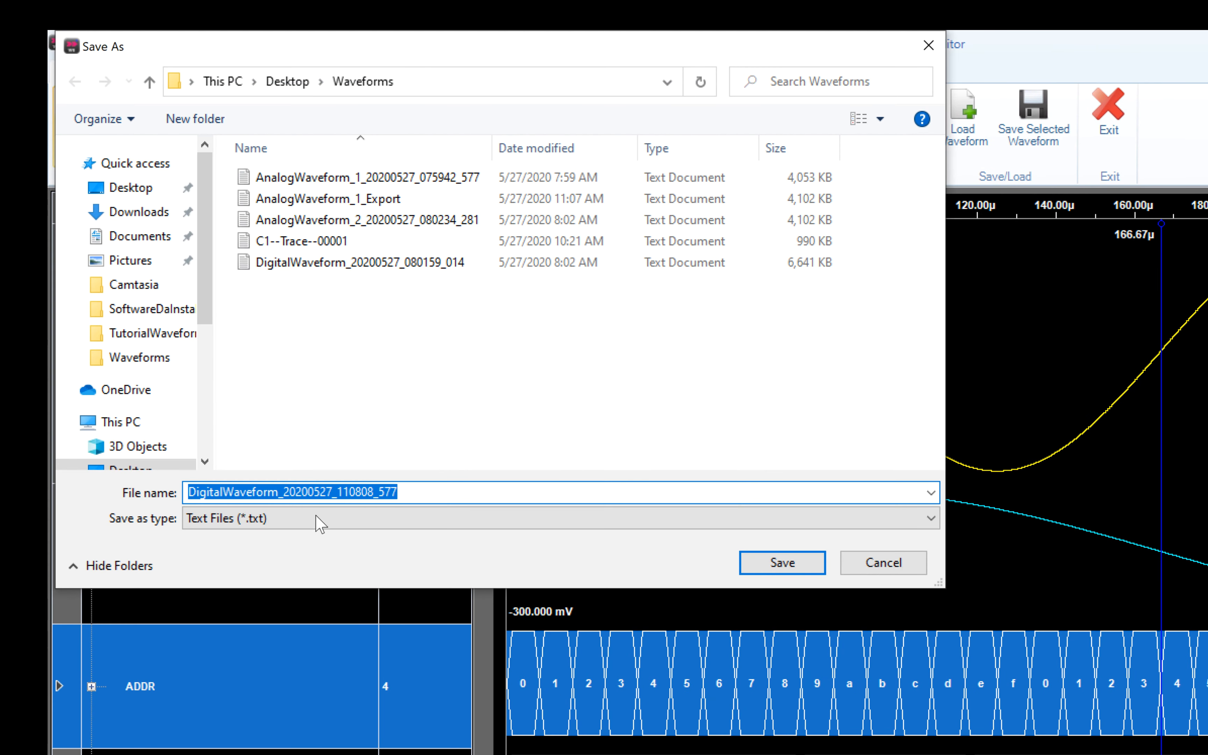
pyautogui.click(288, 492)
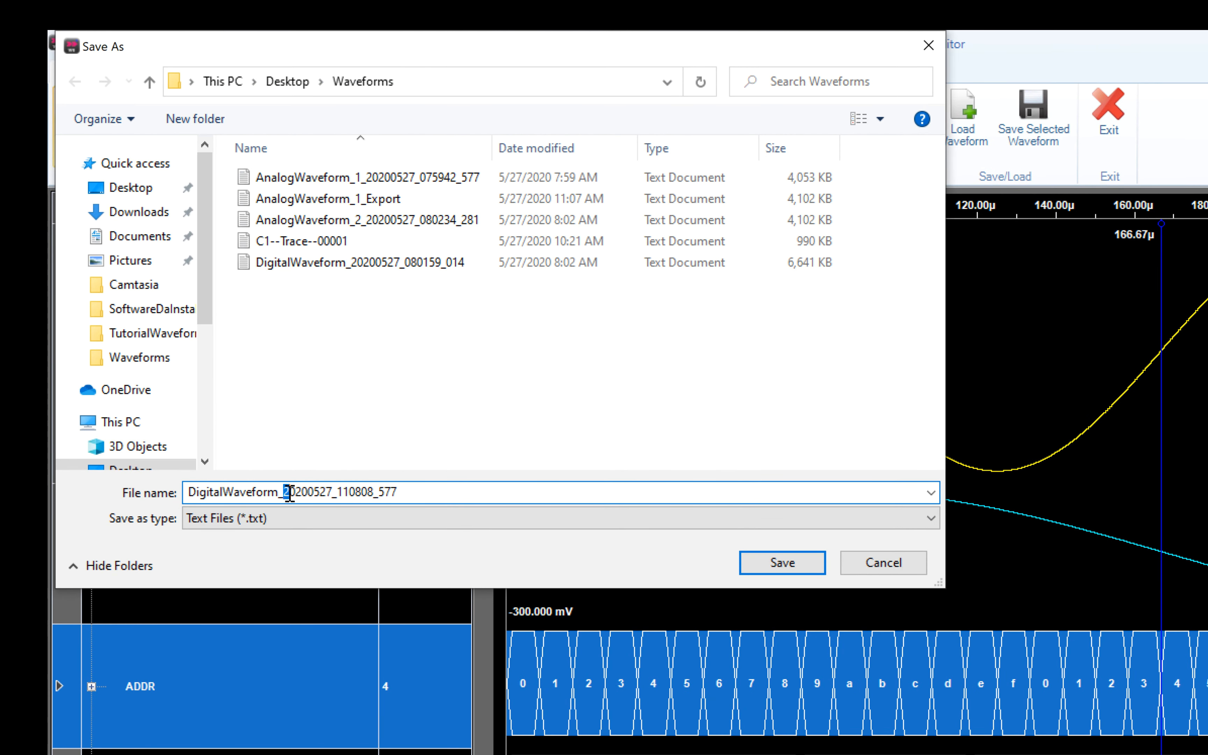
pyautogui.moveTo(289, 494); pyautogui.dragTo(457, 488)
pyautogui.write('Export')
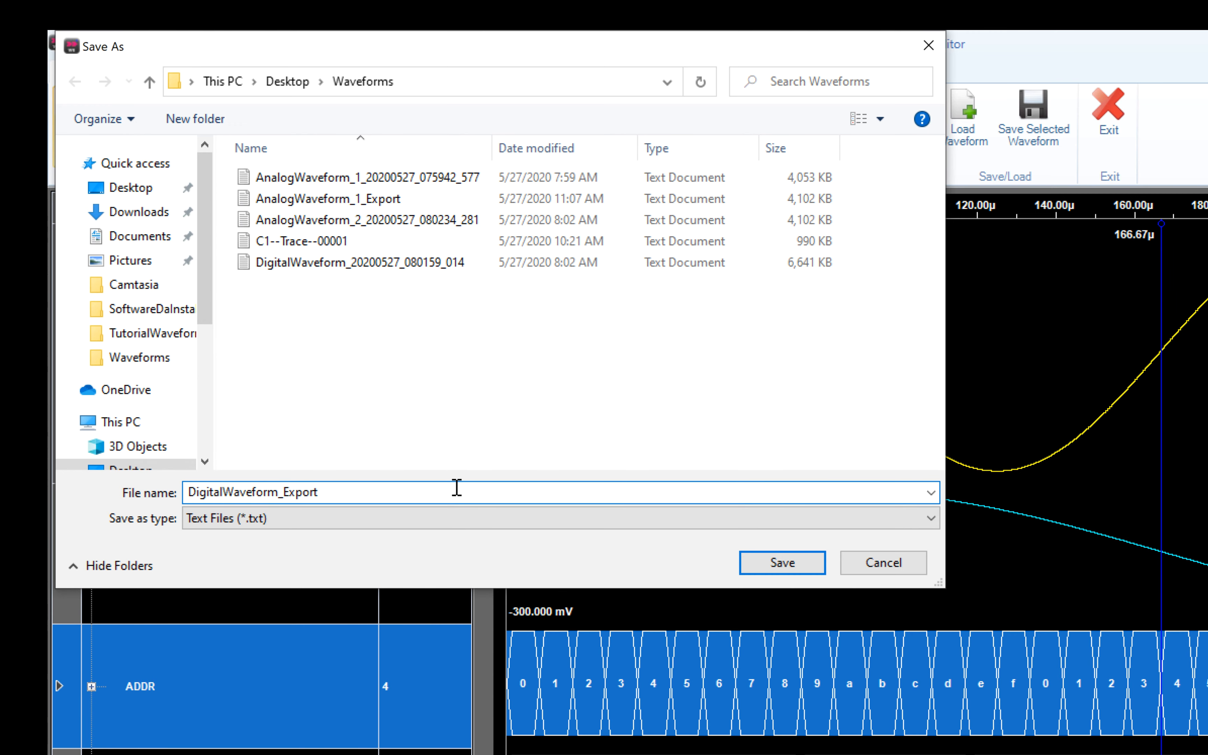
pyautogui.click(802, 563)
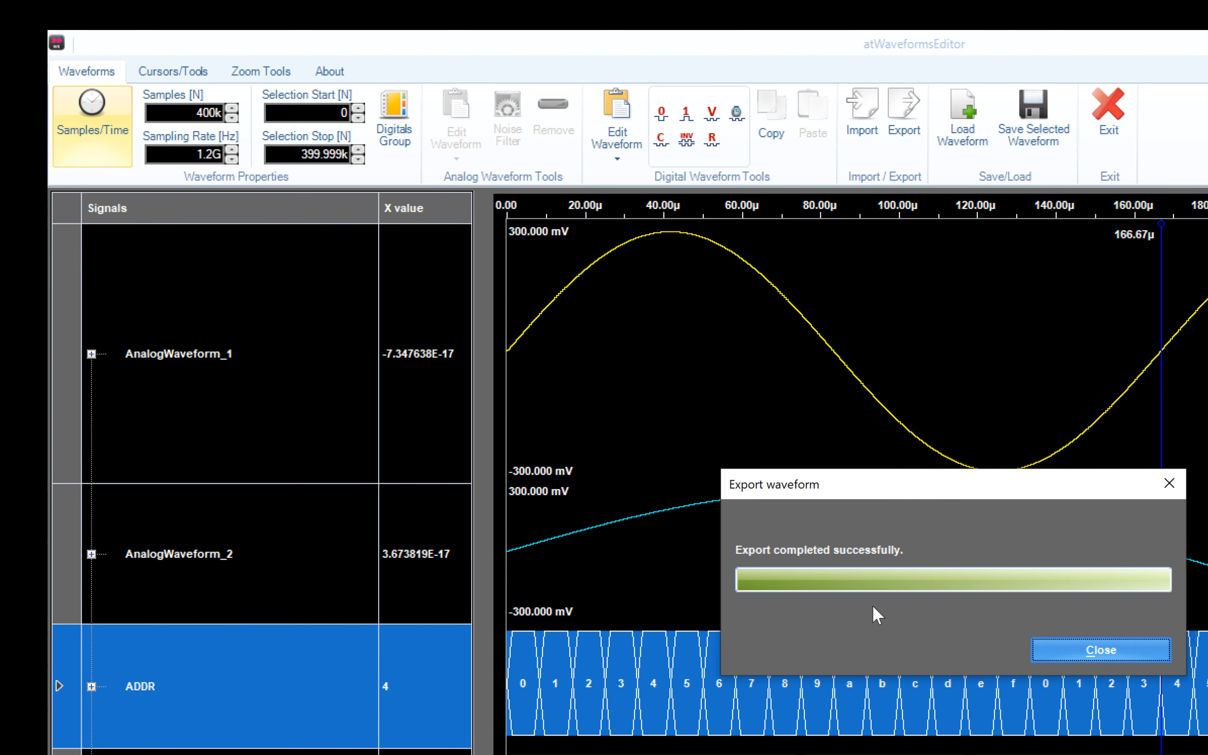
pyautogui.click(1113, 646)
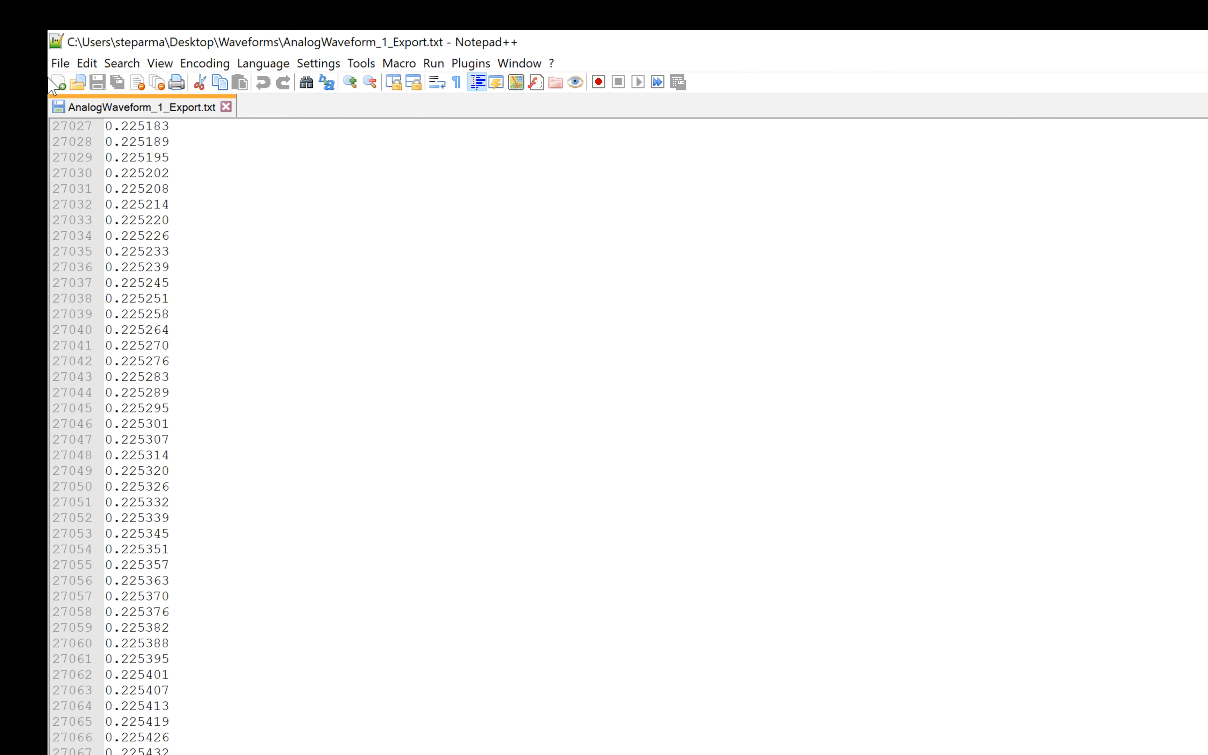
# Open DigitalWaveform_Export in Notepad++ and examine its header row and comma-separated bit columns
pyautogui.click(78, 83)
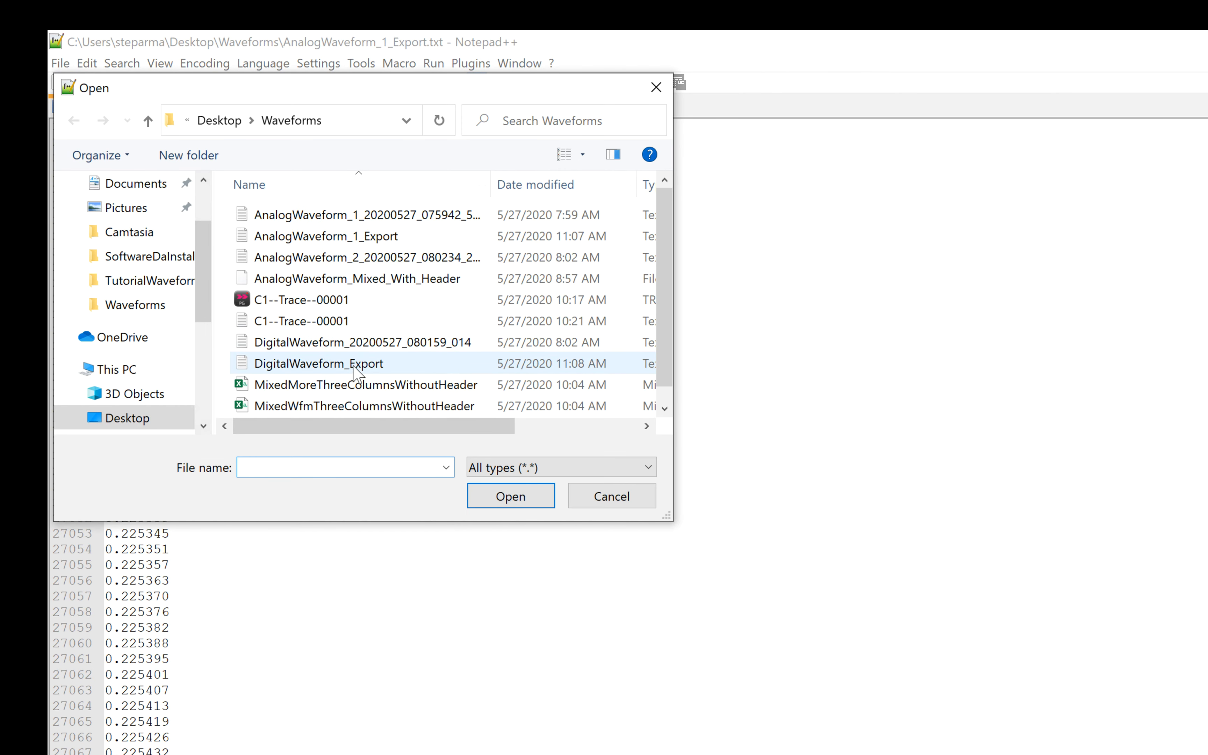
pyautogui.doubleClick(354, 365)
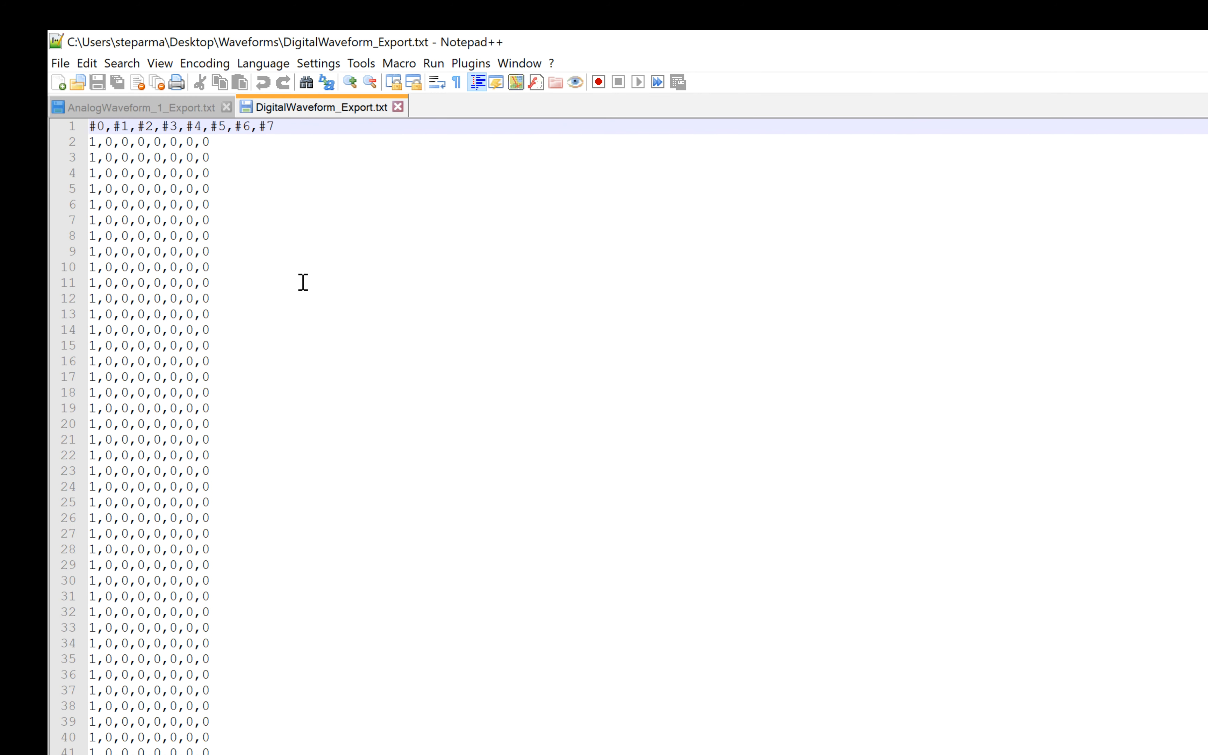
pyautogui.moveTo(289, 126); pyautogui.dragTo(250, 390)
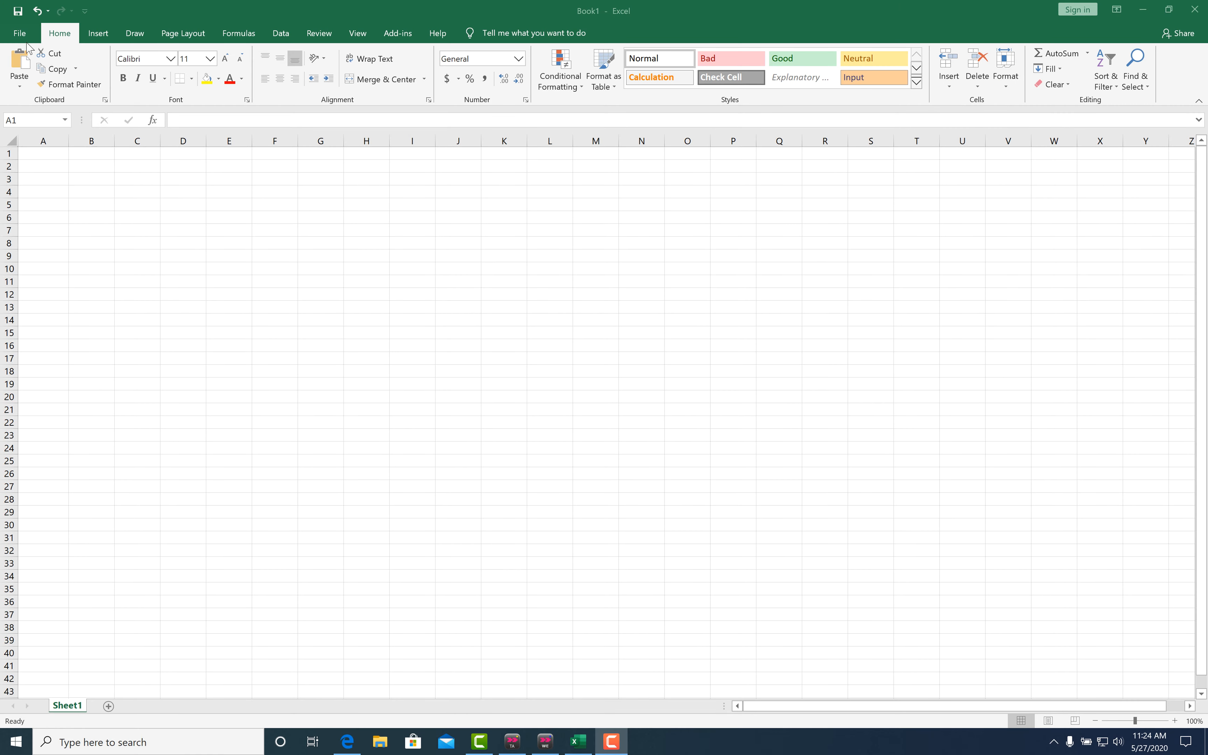
# Open AnalogWaveform_1_Export from the Waveforms folder in Excel, importing it as tab-delimited data with General column format
pyautogui.click(21, 34)
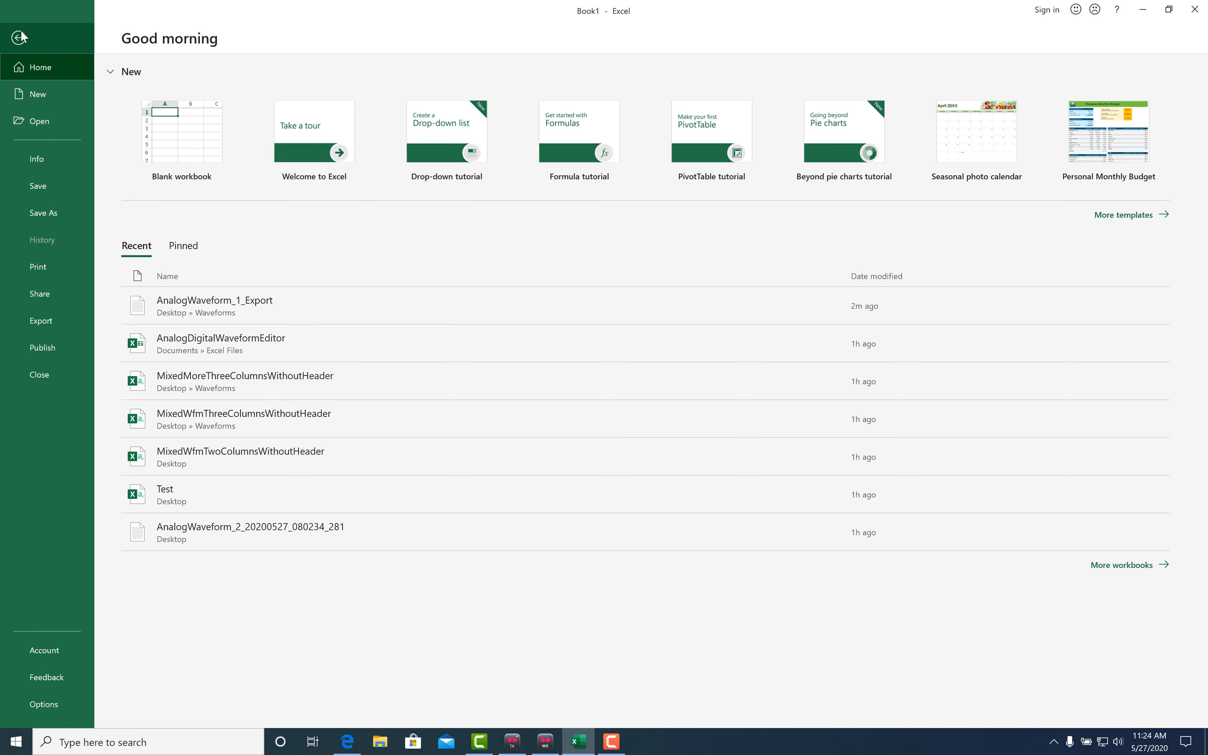
pyautogui.click(43, 121)
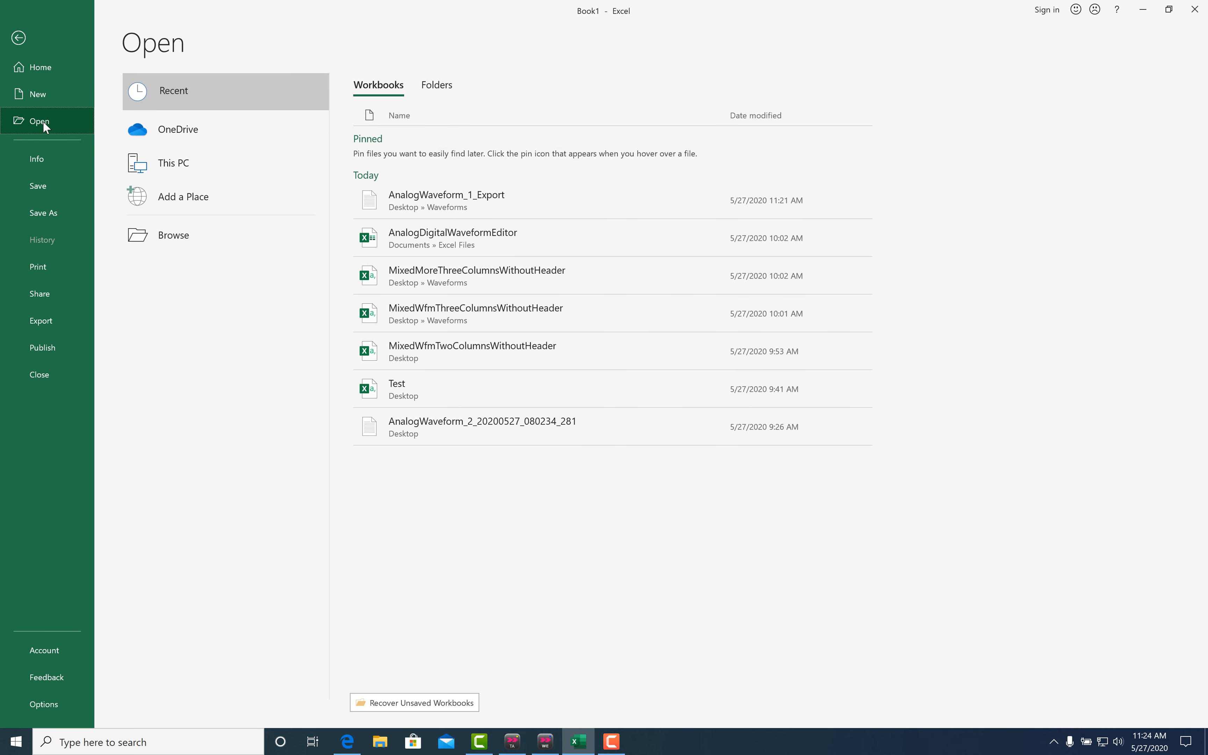
pyautogui.click(200, 249)
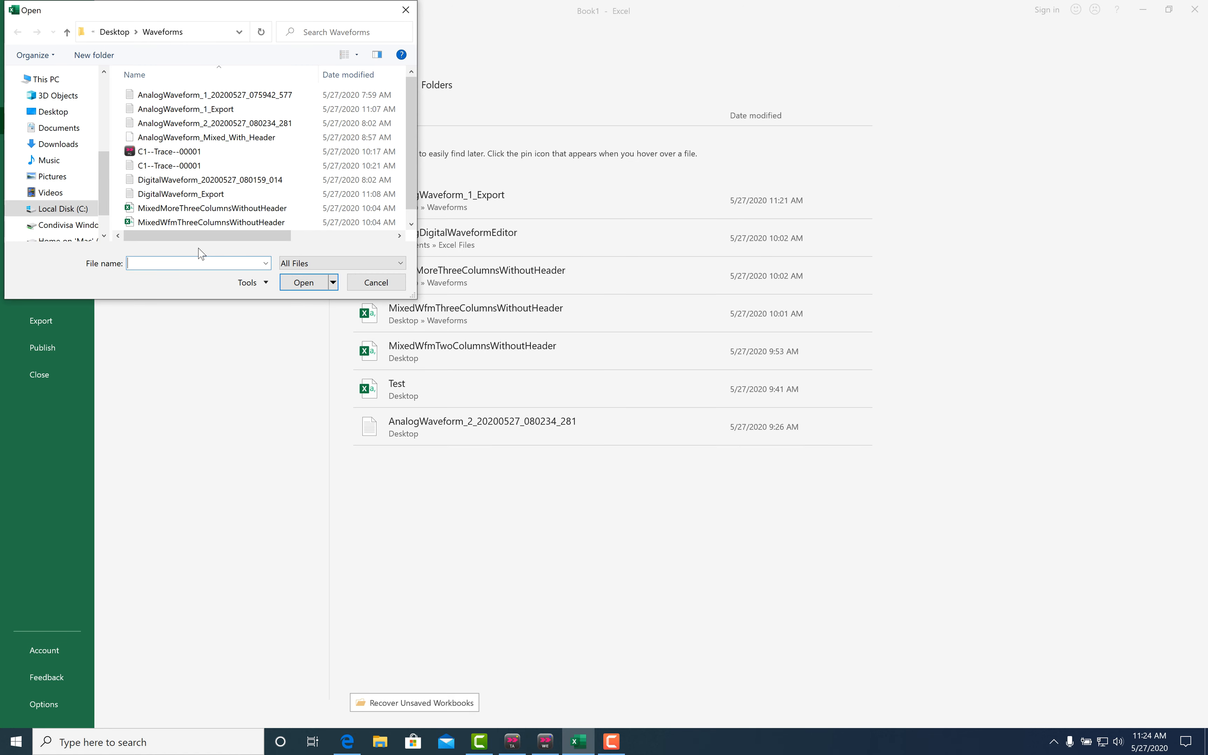
pyautogui.click(215, 112)
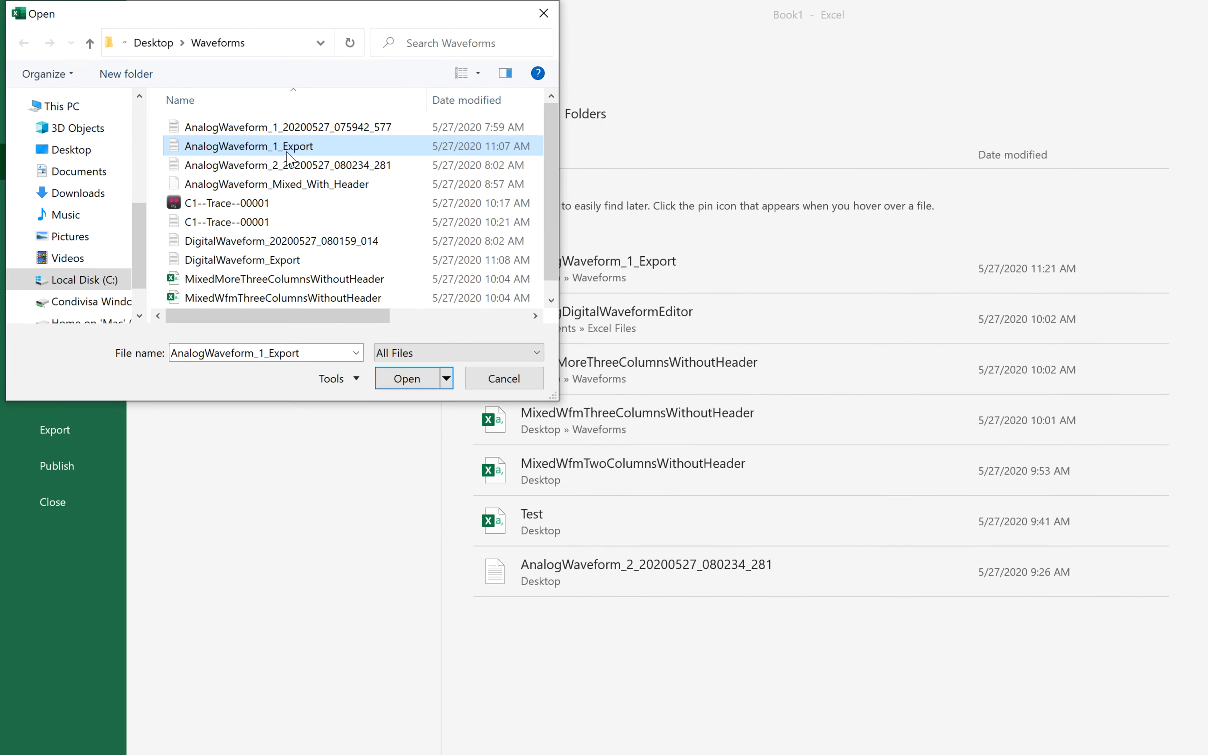
pyautogui.click(407, 378)
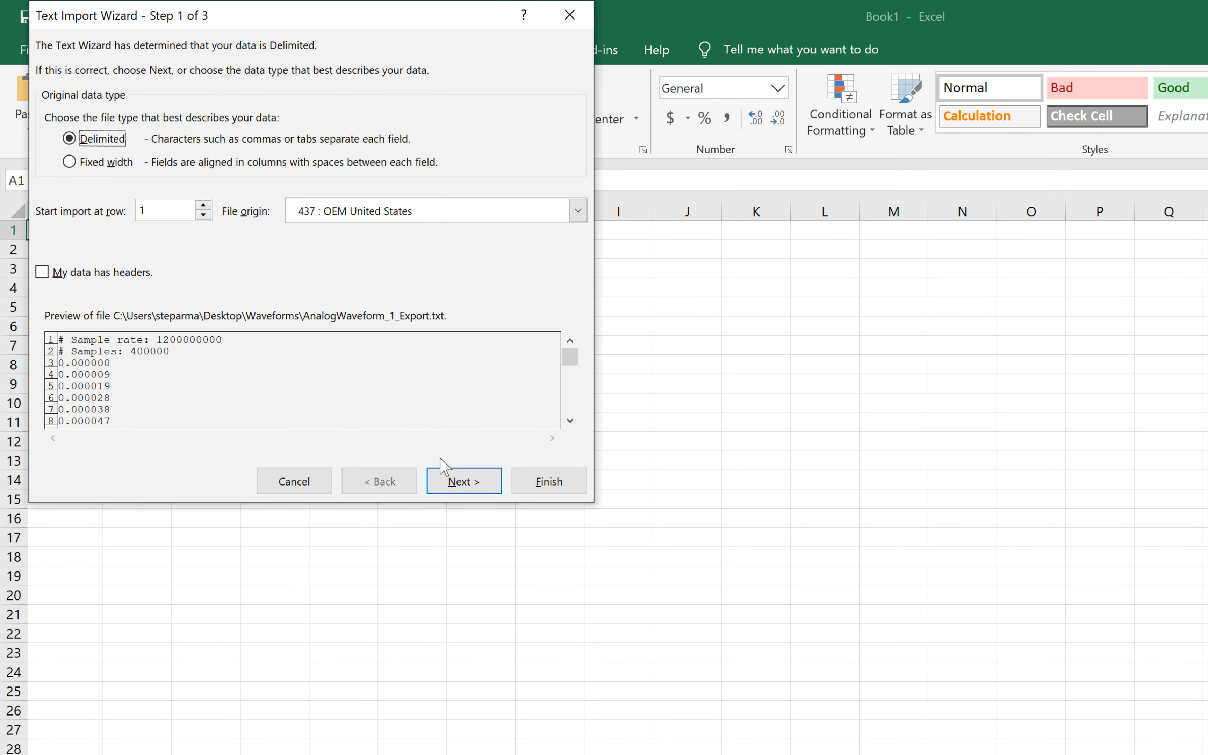
pyautogui.click(455, 482)
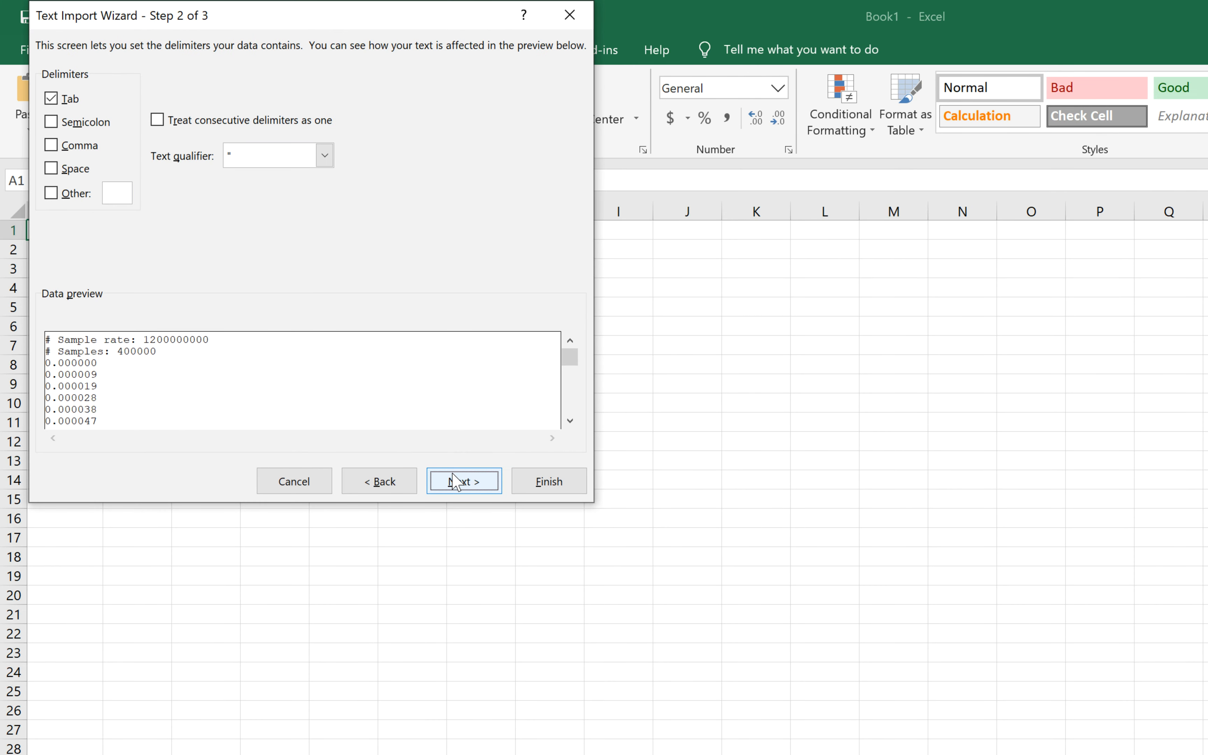
pyautogui.click(455, 482)
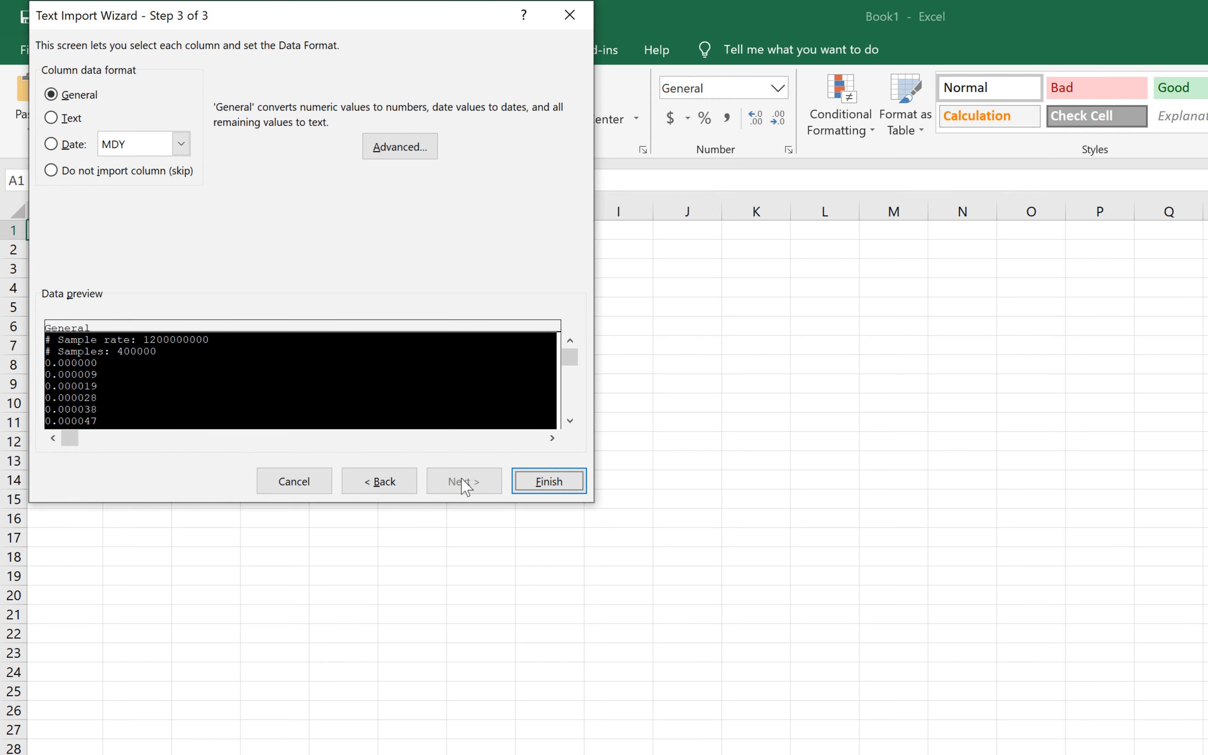
pyautogui.click(571, 485)
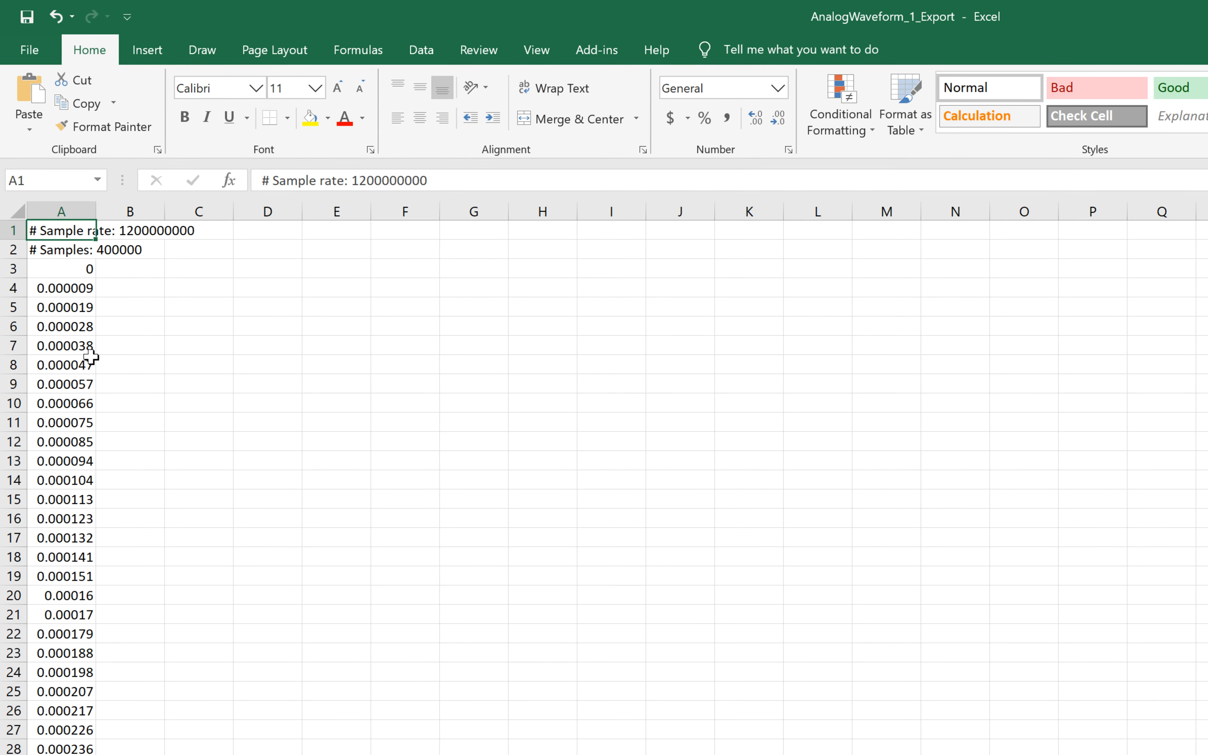
# Replace the sample value in cell A10 with 1
pyautogui.doubleClick(77, 407)
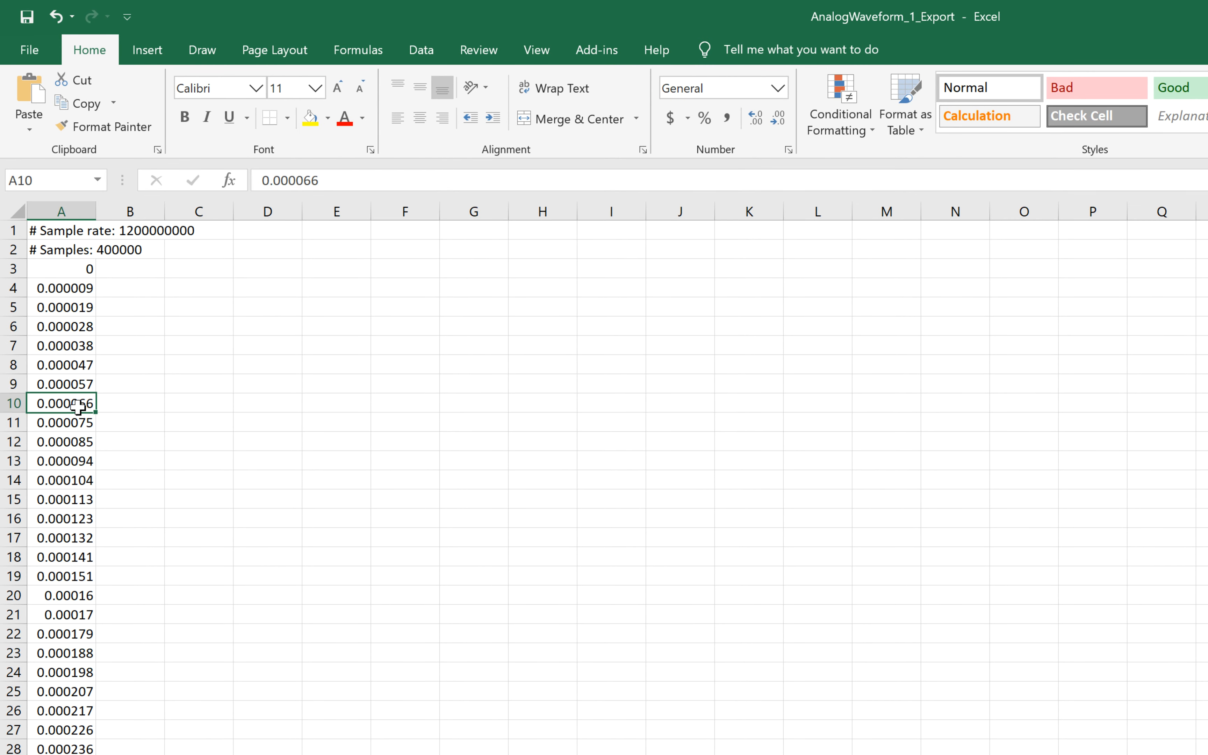
pyautogui.moveTo(42, 408); pyautogui.dragTo(97, 403)
pyautogui.write('1')
pyautogui.click(107, 455)
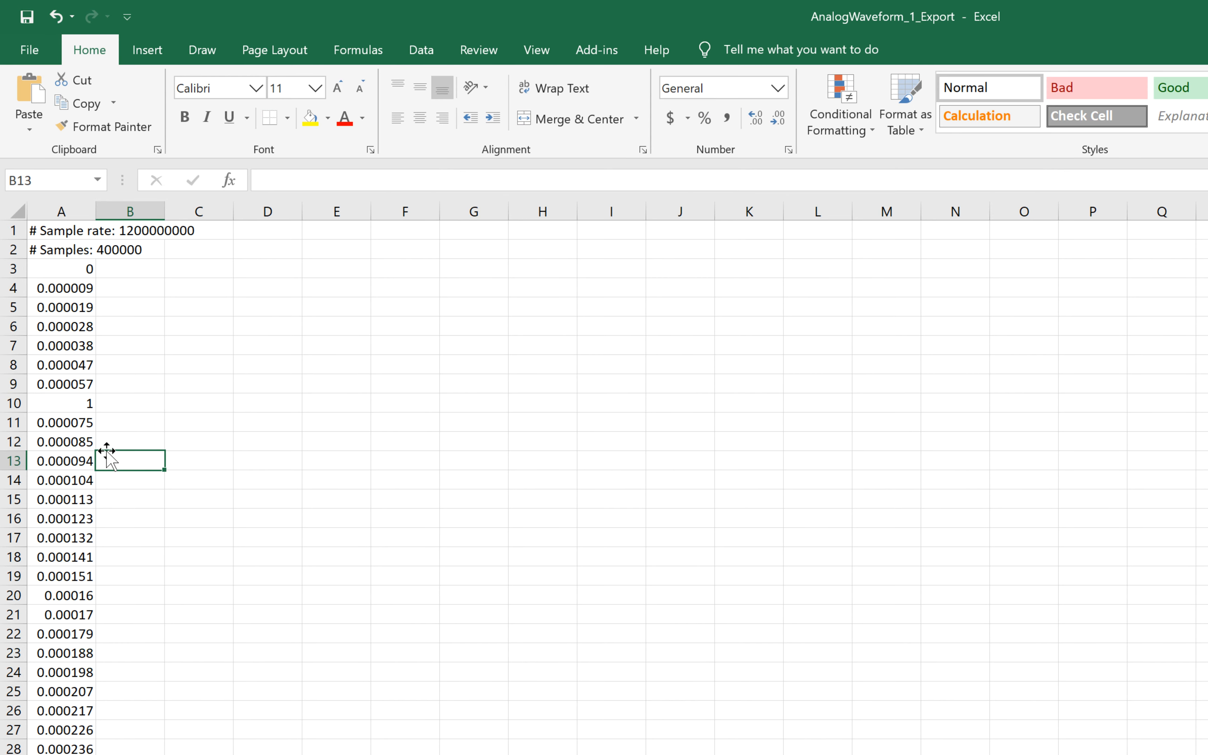
# Copy the value of cell A10 and paste it over the range A10:A2000
pyautogui.click(74, 403)
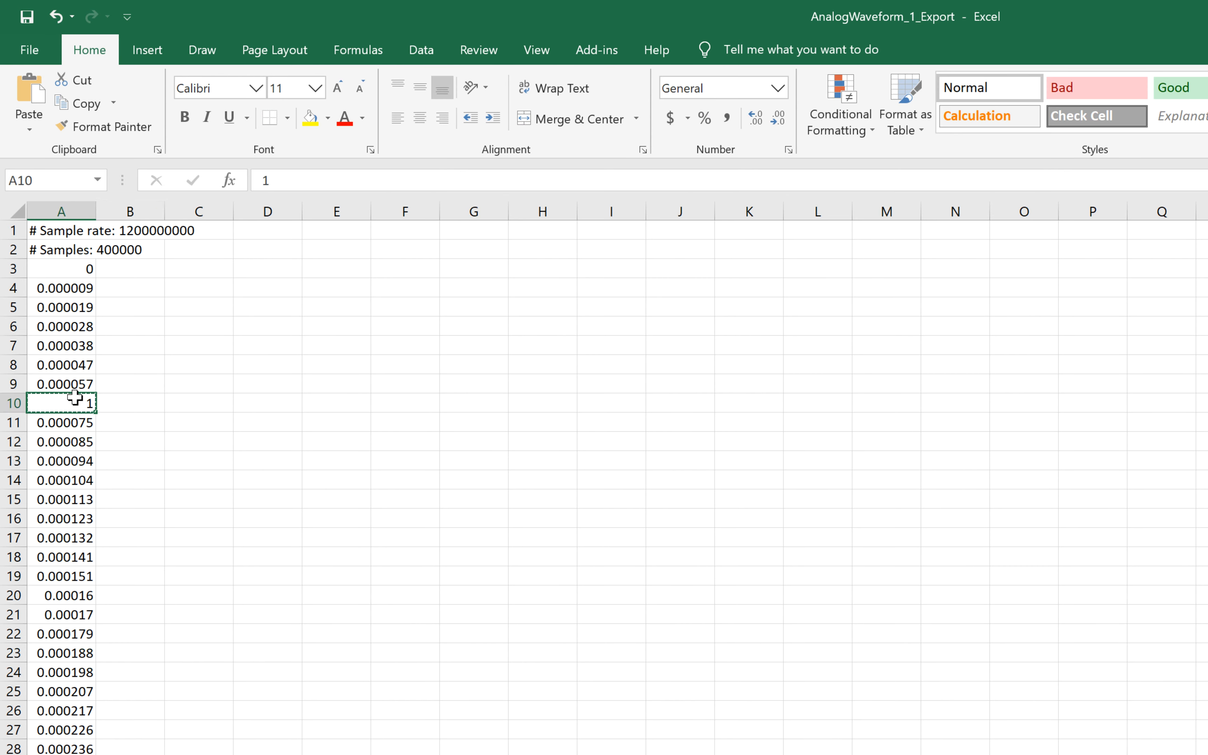
pyautogui.click(55, 181)
pyautogui.click(56, 181)
pyautogui.write(':A2000')
pyautogui.press('Return')
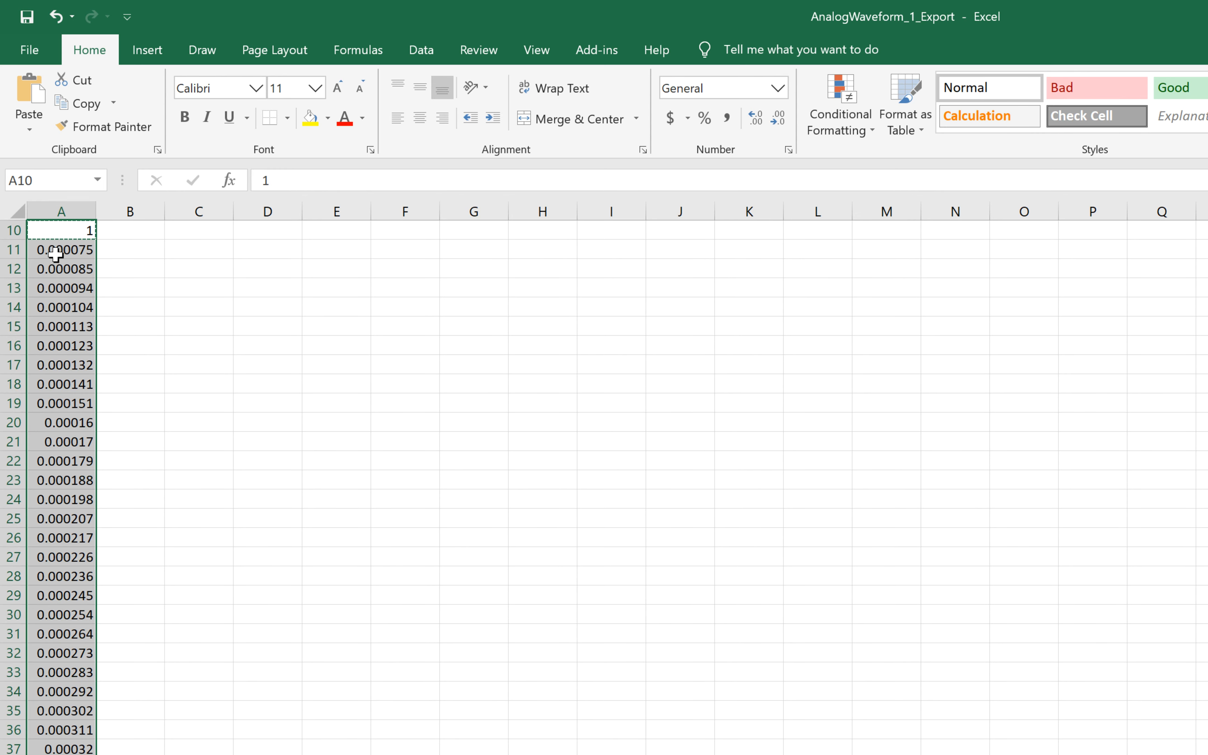
pyautogui.rightClick(56, 255)
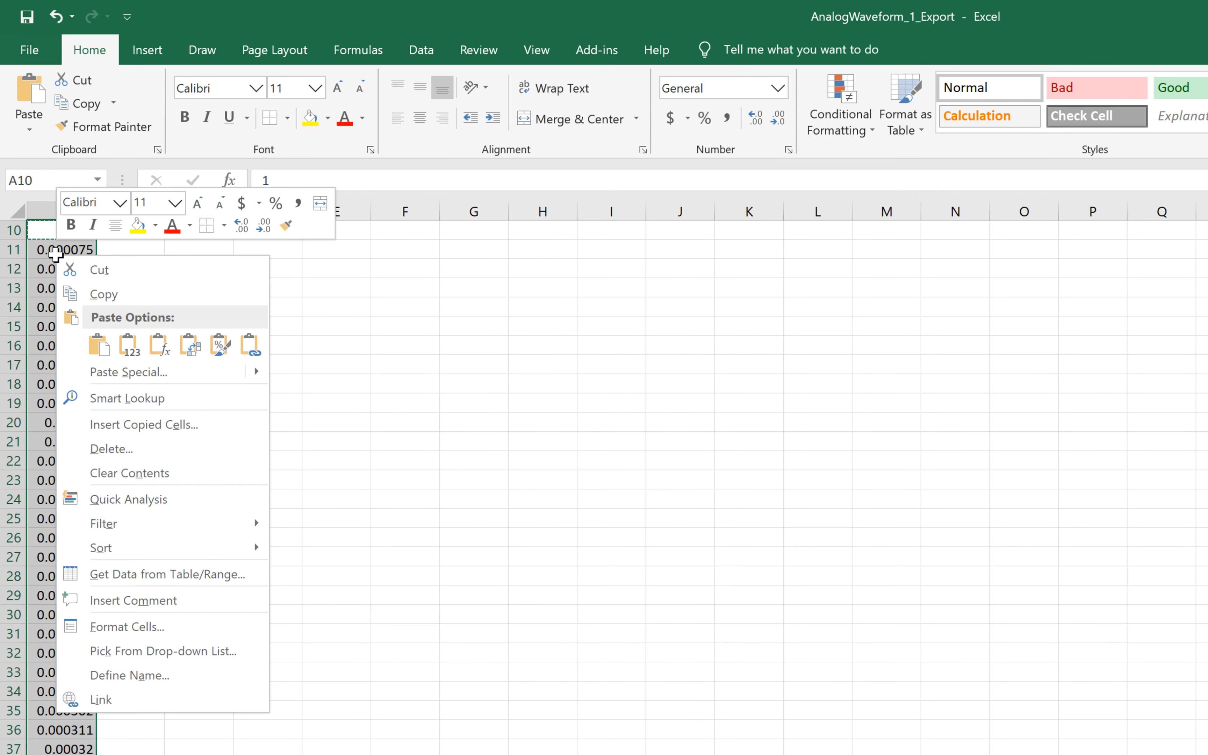
pyautogui.click(98, 345)
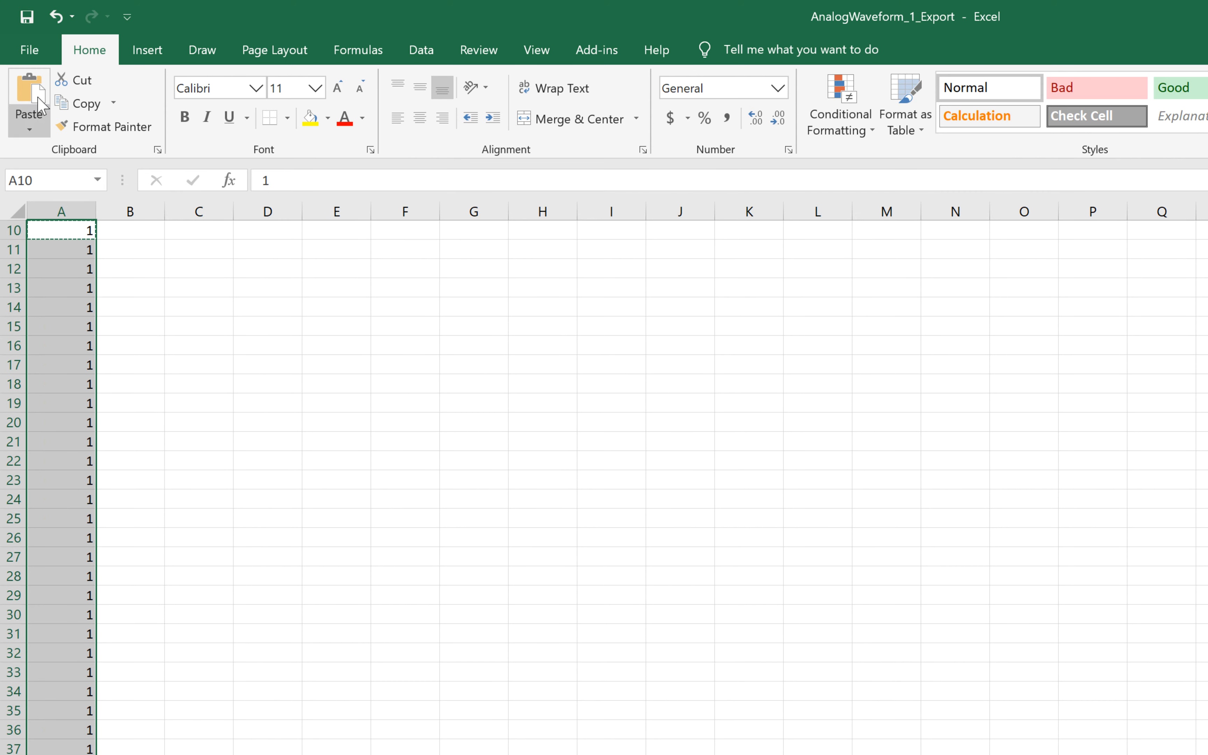
# Save the modified data in the Waveforms folder as tab-delimited text named AnalogWaveform_1_Export_Mod
pyautogui.click(28, 55)
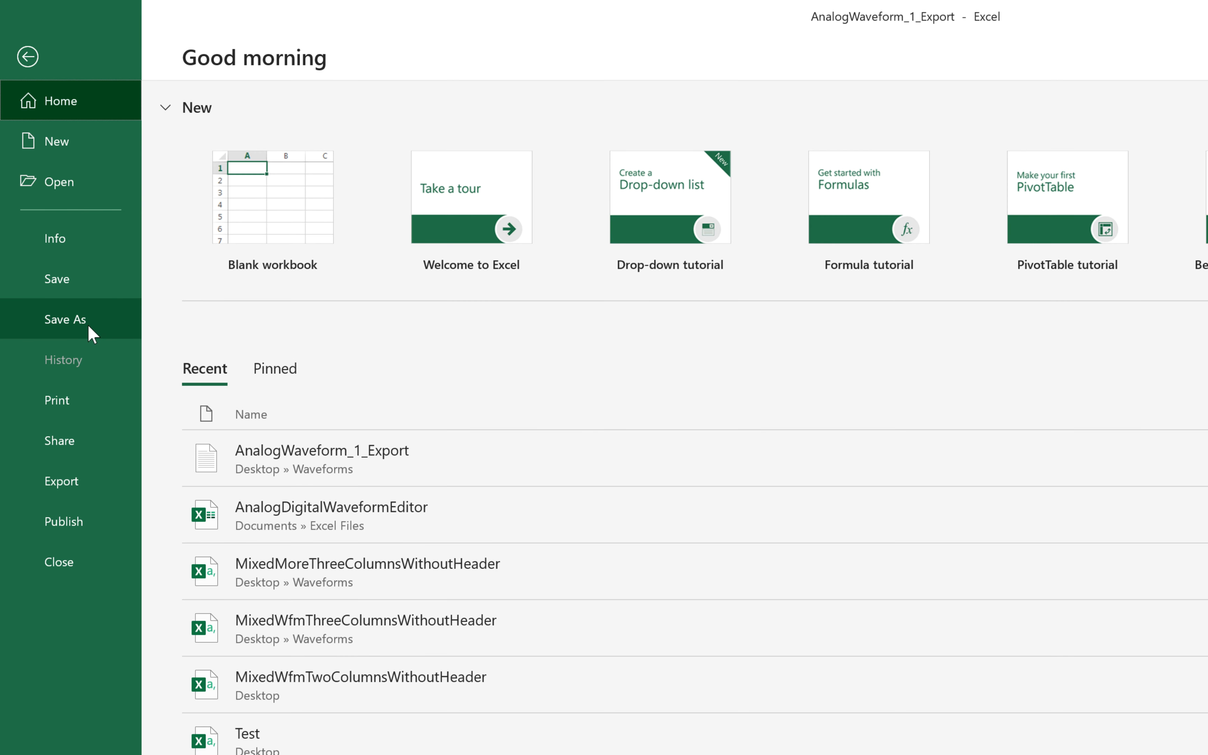
pyautogui.click(87, 323)
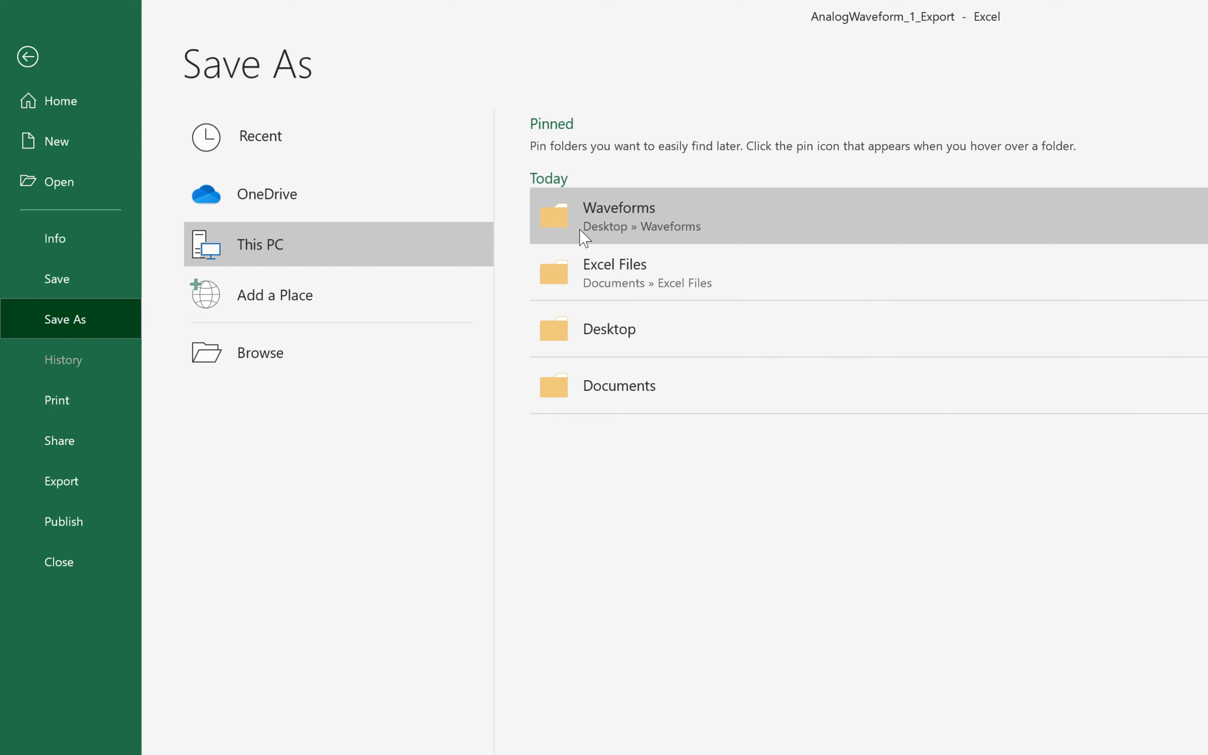
pyautogui.click(585, 239)
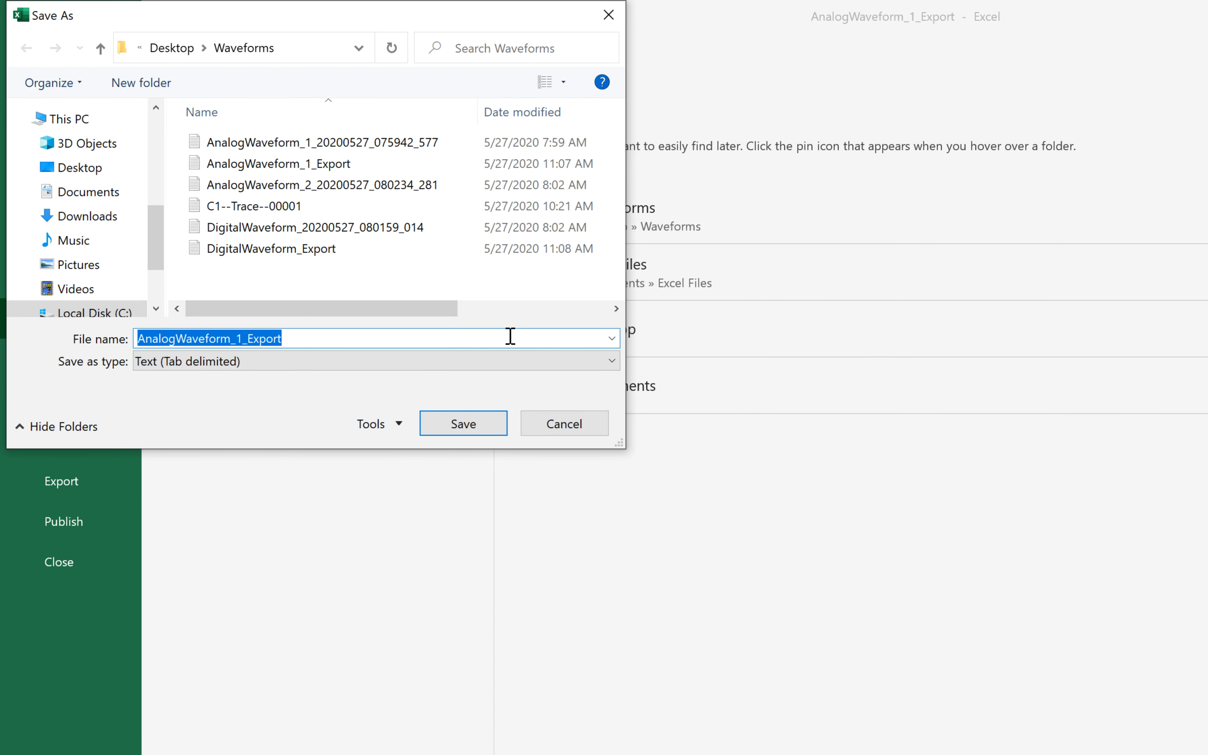
pyautogui.click(356, 339)
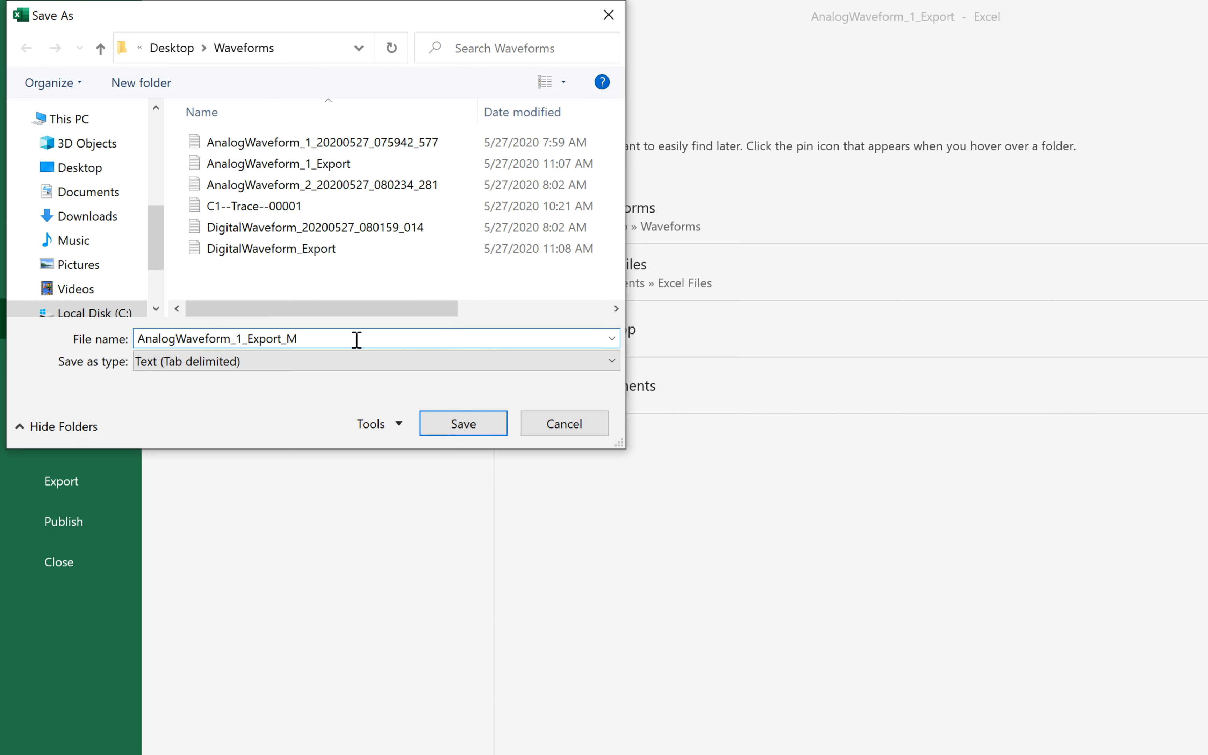
pyautogui.click(475, 425)
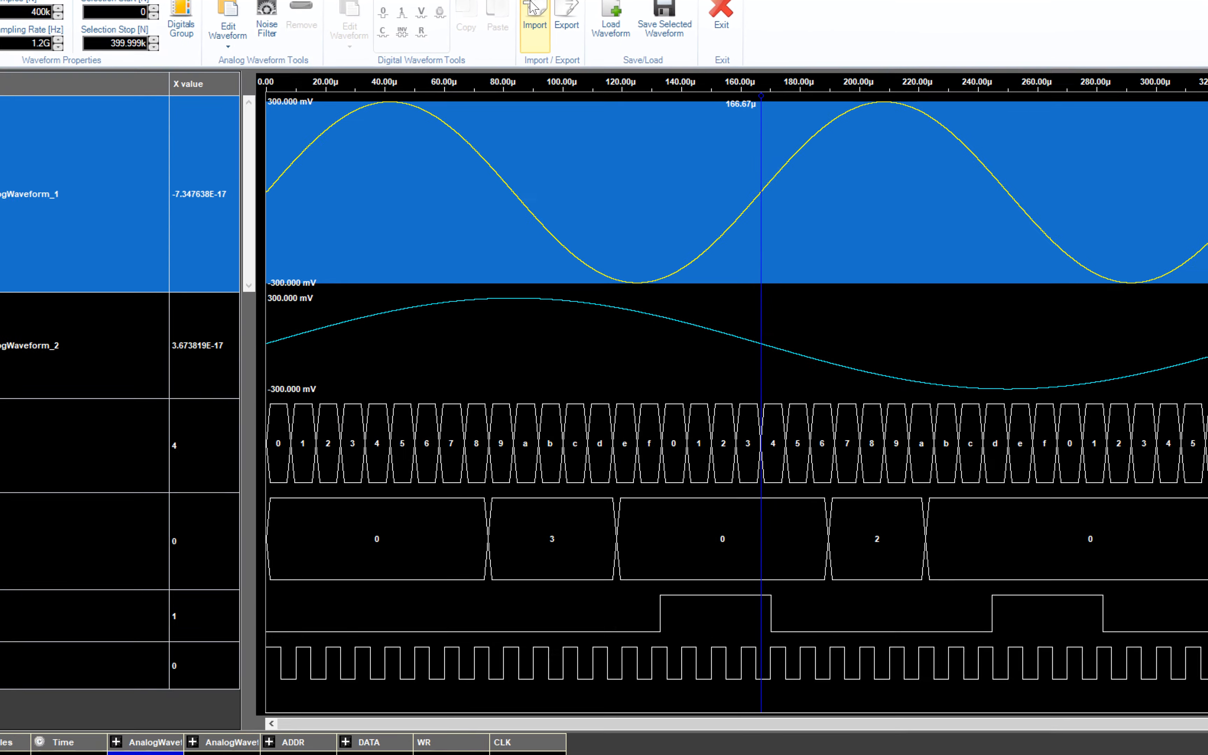
# Start a file import for AnalogWaveform_1 and choose AnalogWaveform_1_Export_Mod from the Waveforms folder as the waveform file
pyautogui.click(540, 50)
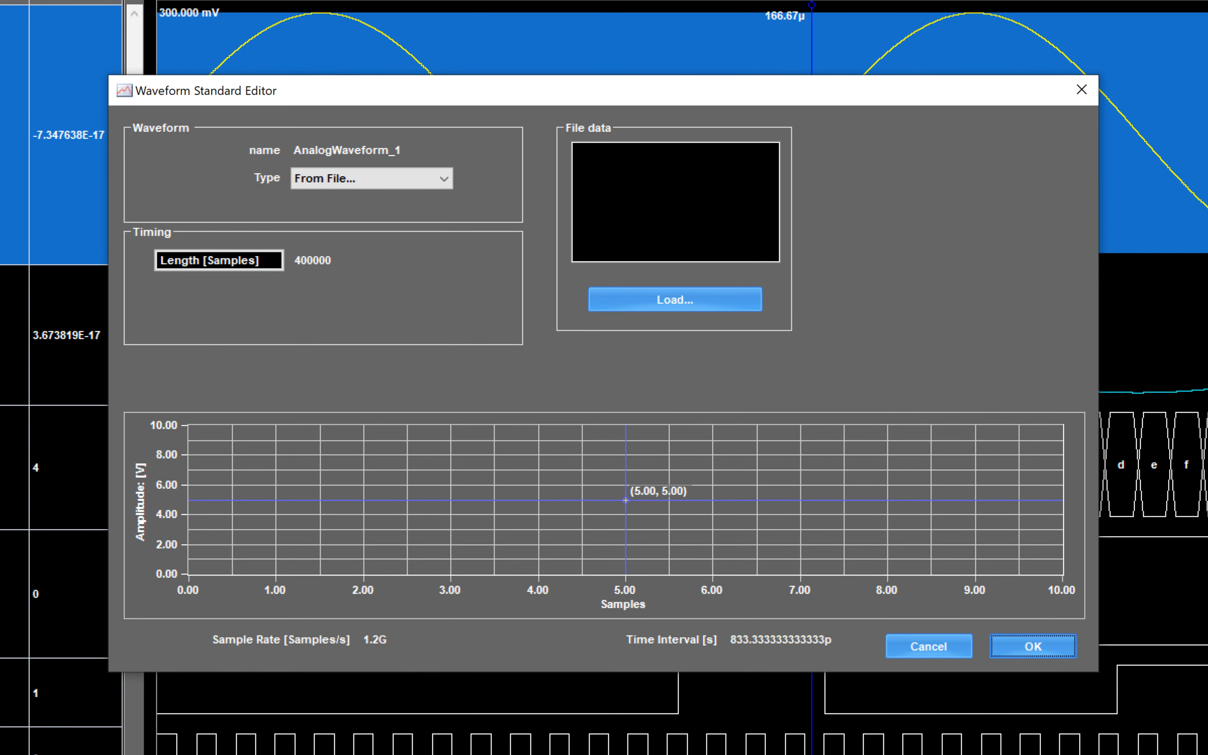
pyautogui.click(690, 291)
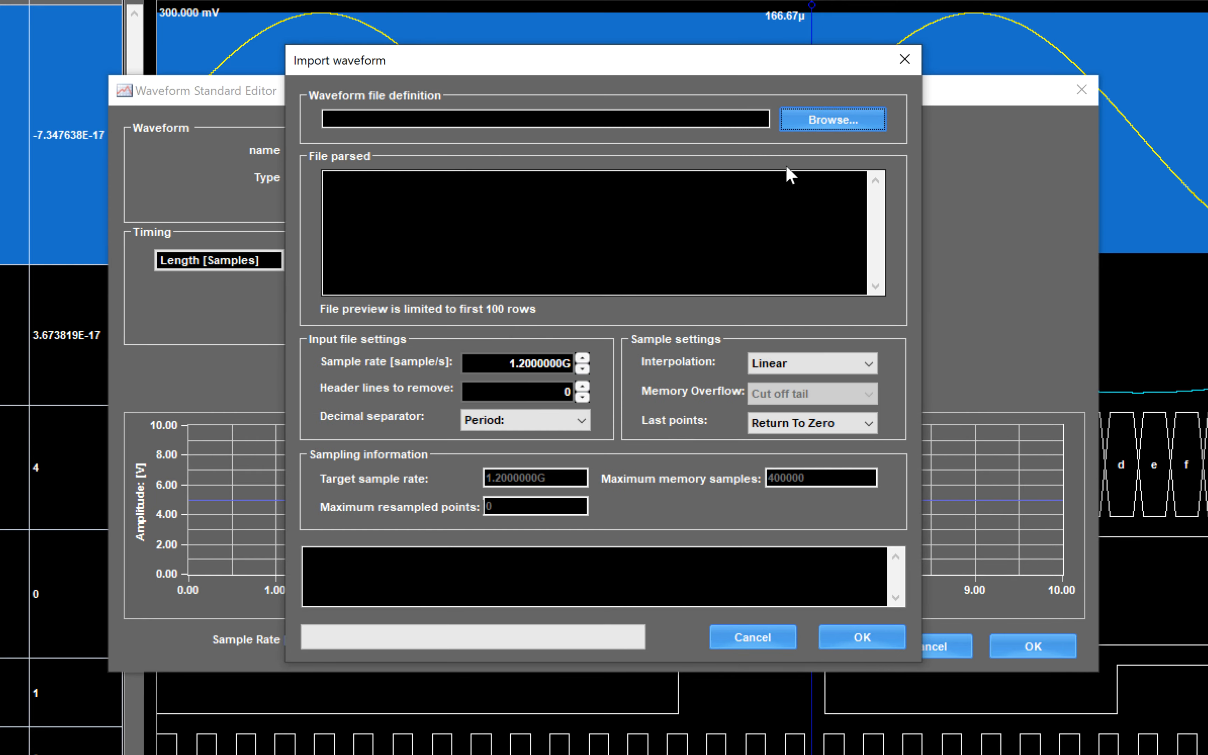
pyautogui.click(806, 122)
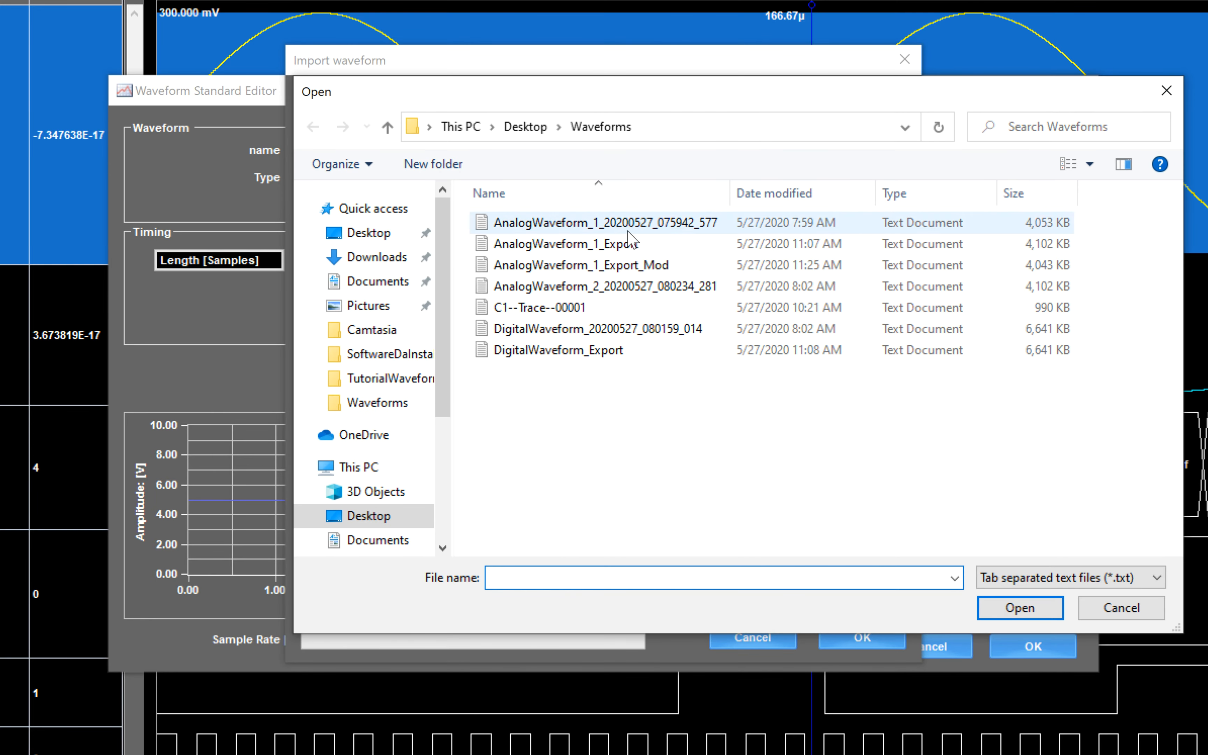
pyautogui.click(629, 267)
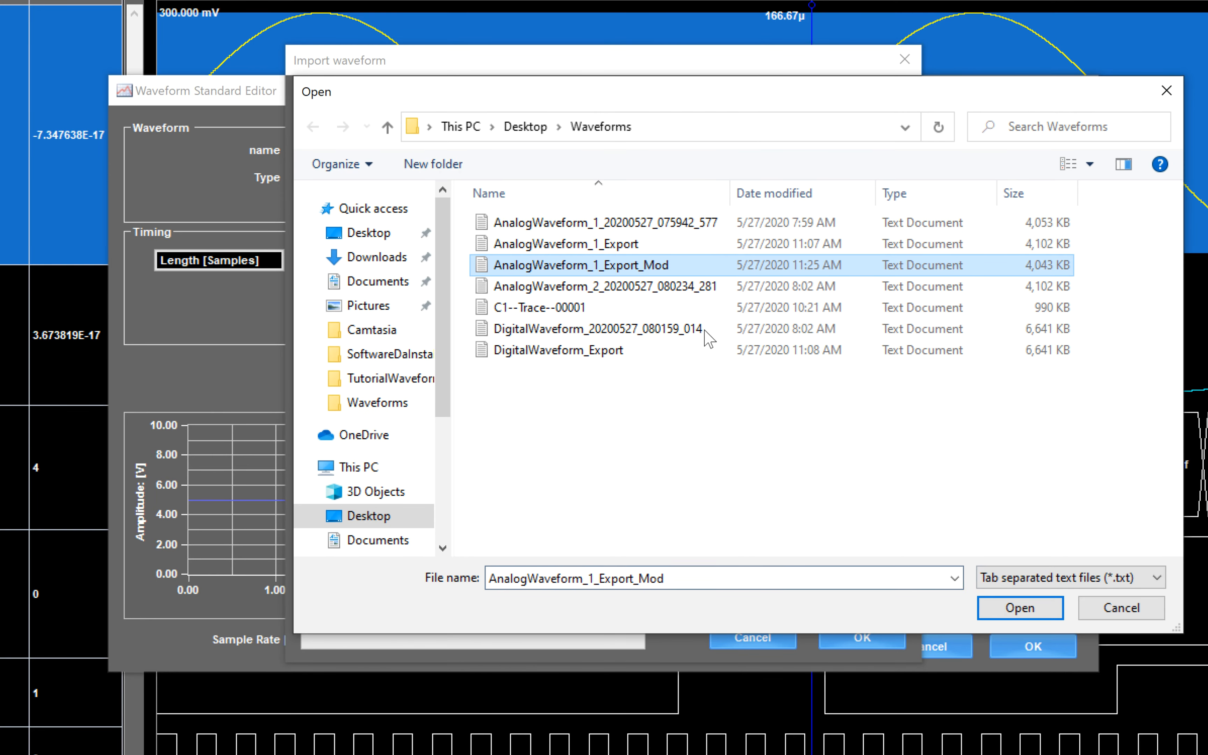
pyautogui.click(1021, 610)
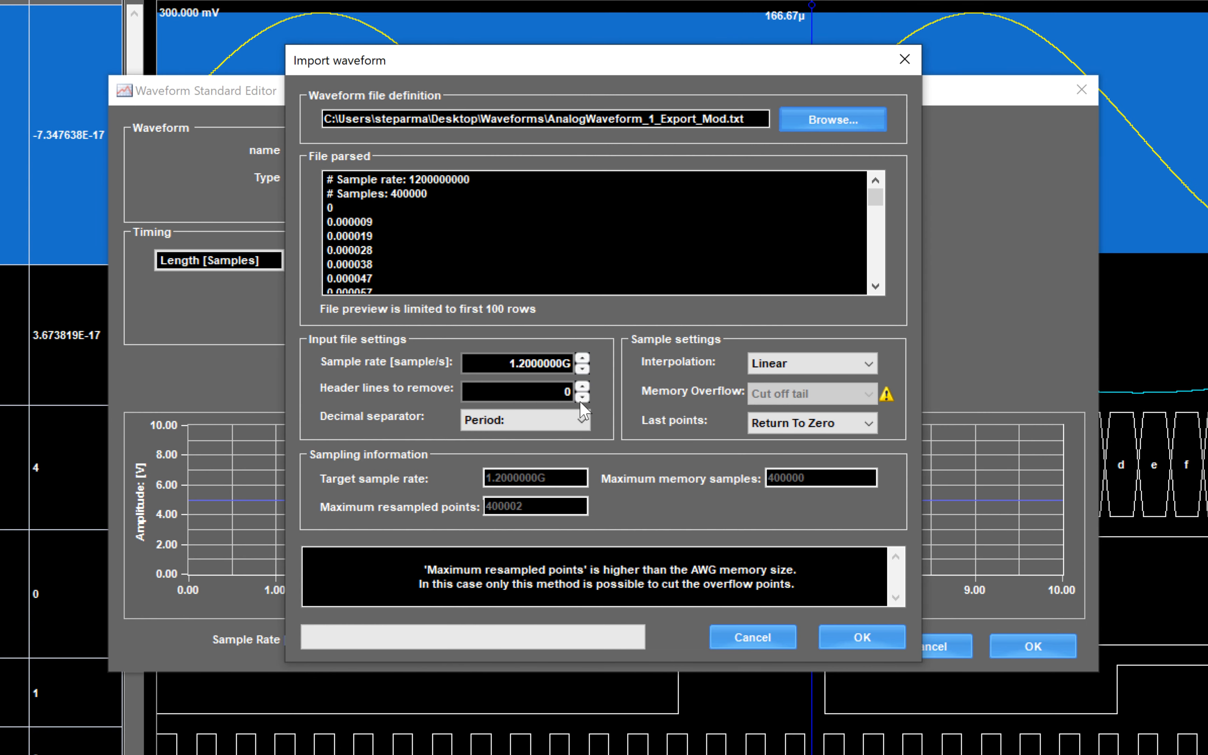
# Set the header lines to remove to 2 and apply the imported file to AnalogWaveform_1
pyautogui.click(577, 391)
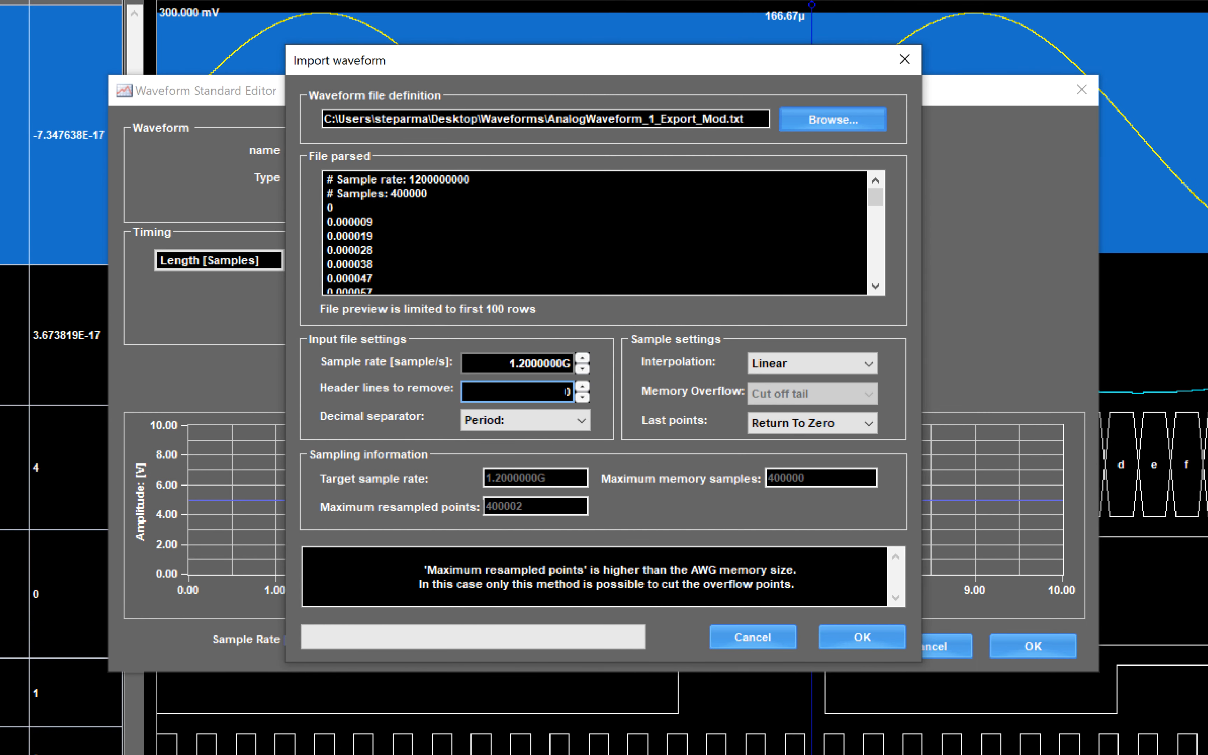
pyautogui.click(573, 392)
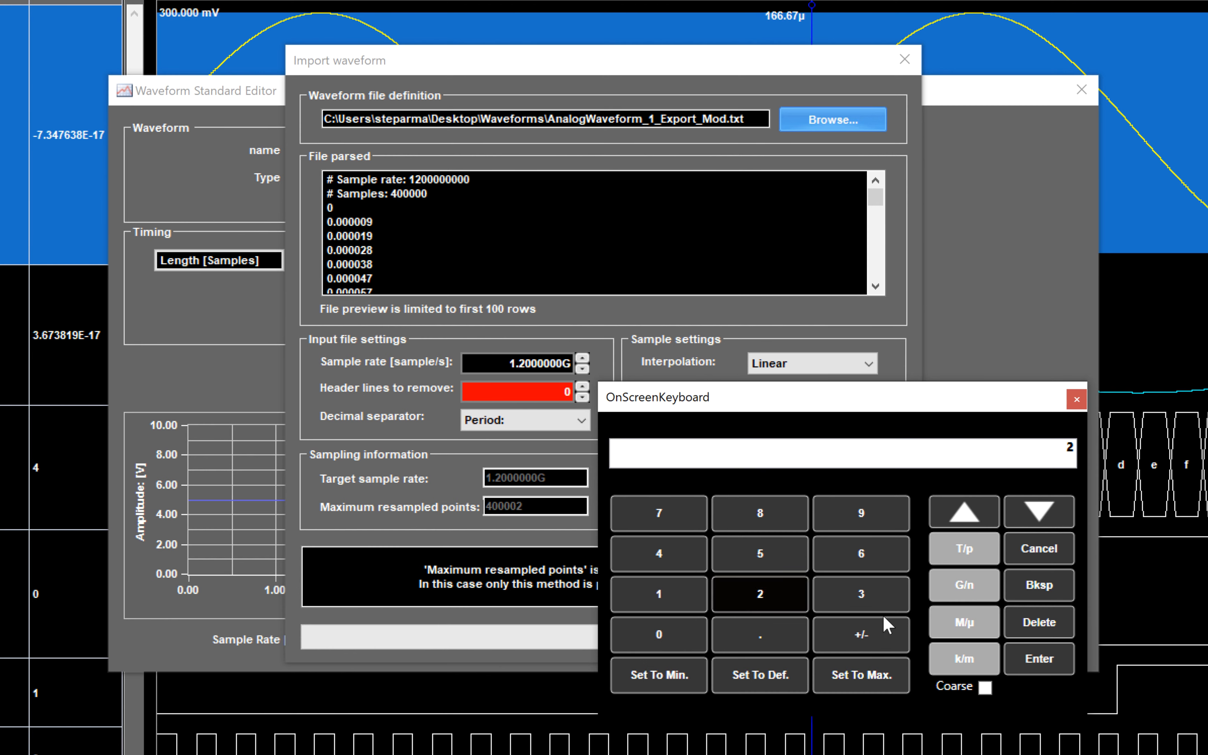
pyautogui.click(1039, 659)
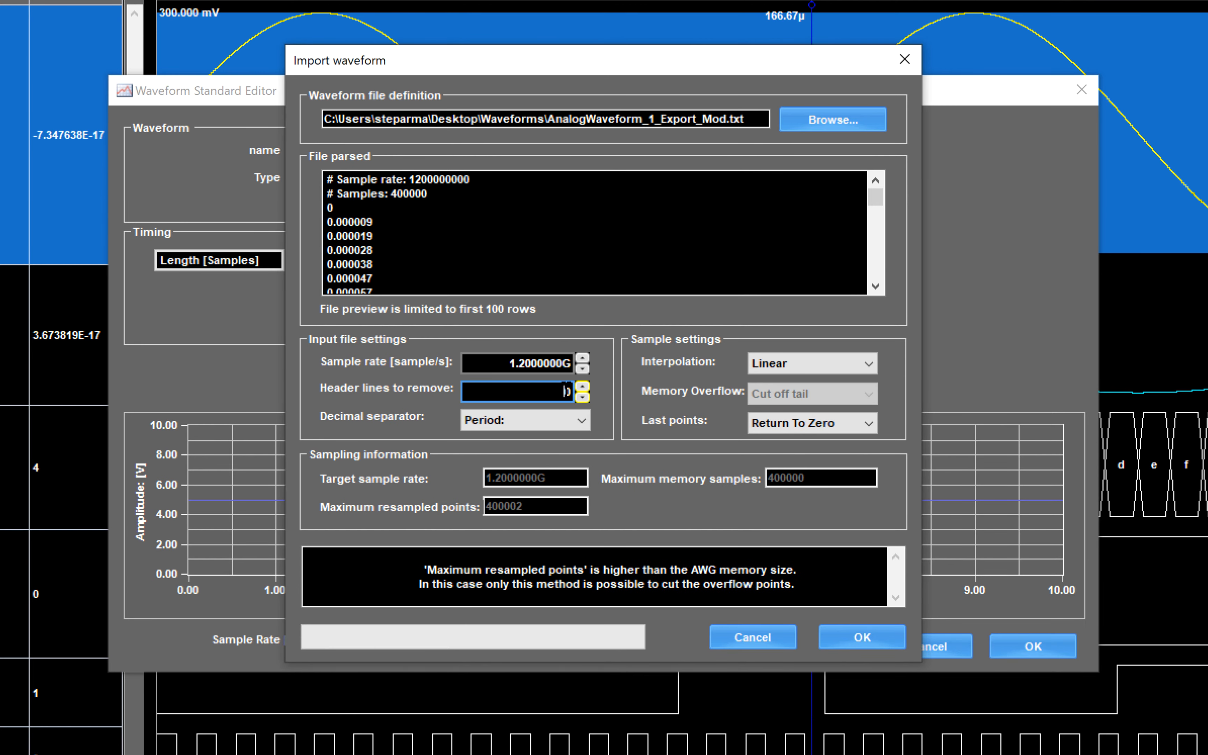
pyautogui.doubleClick(573, 391)
pyautogui.write('2')
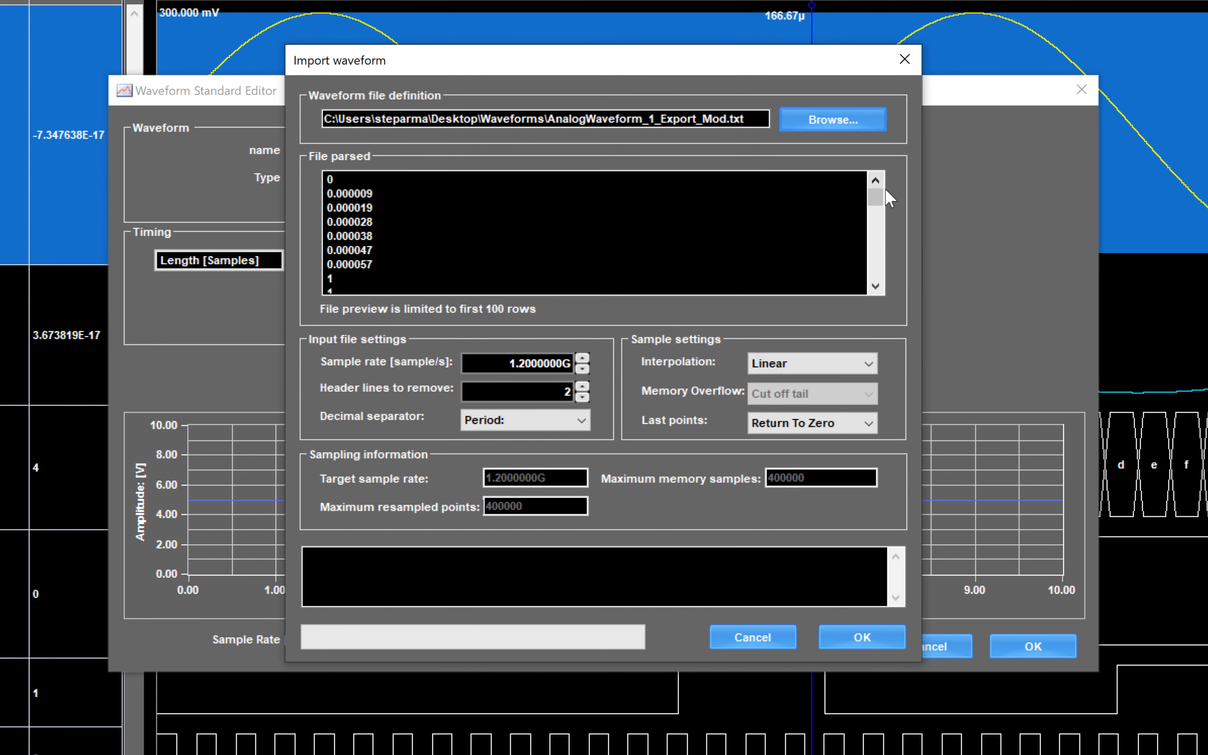
pyautogui.moveTo(881, 192); pyautogui.dragTo(885, 205)
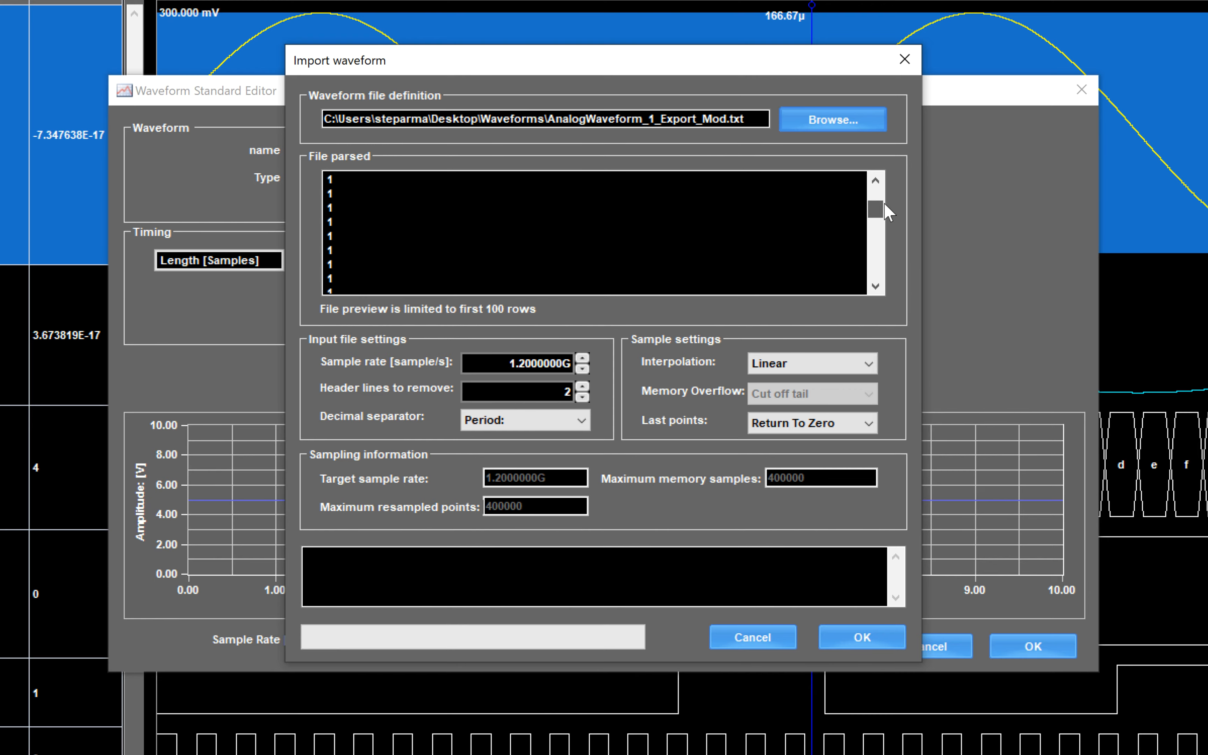
pyautogui.click(865, 640)
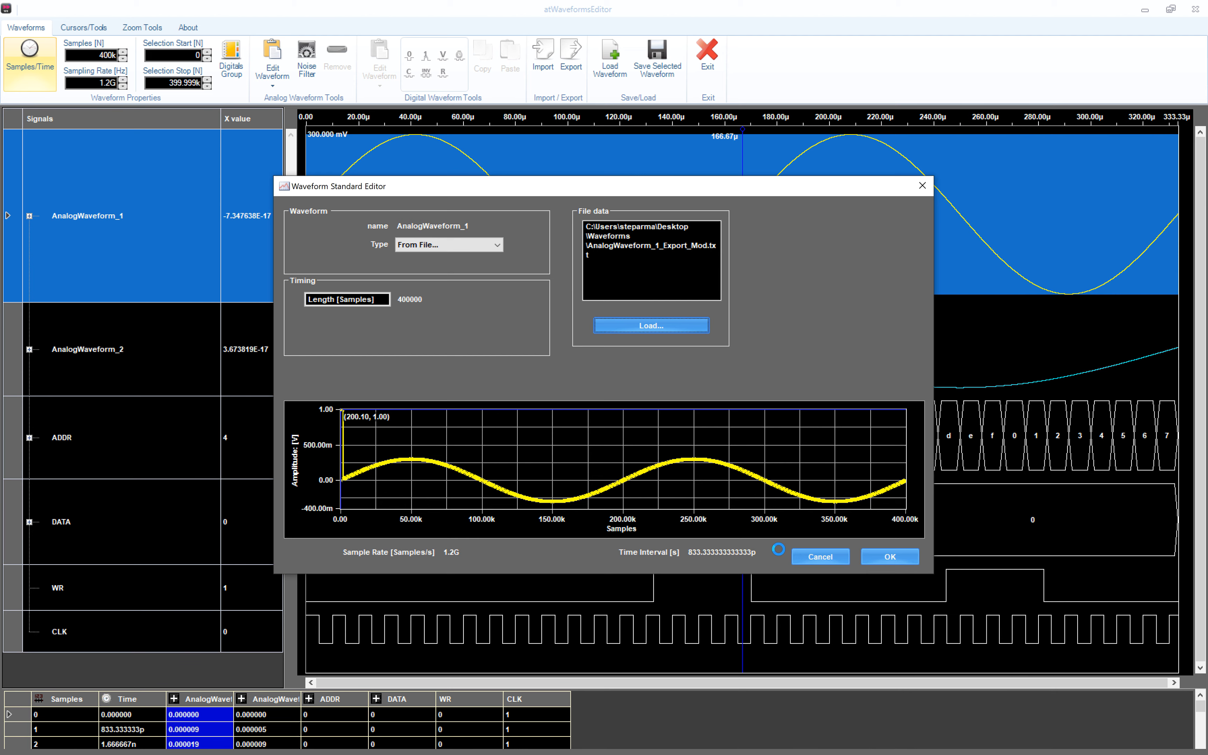
pyautogui.click(893, 558)
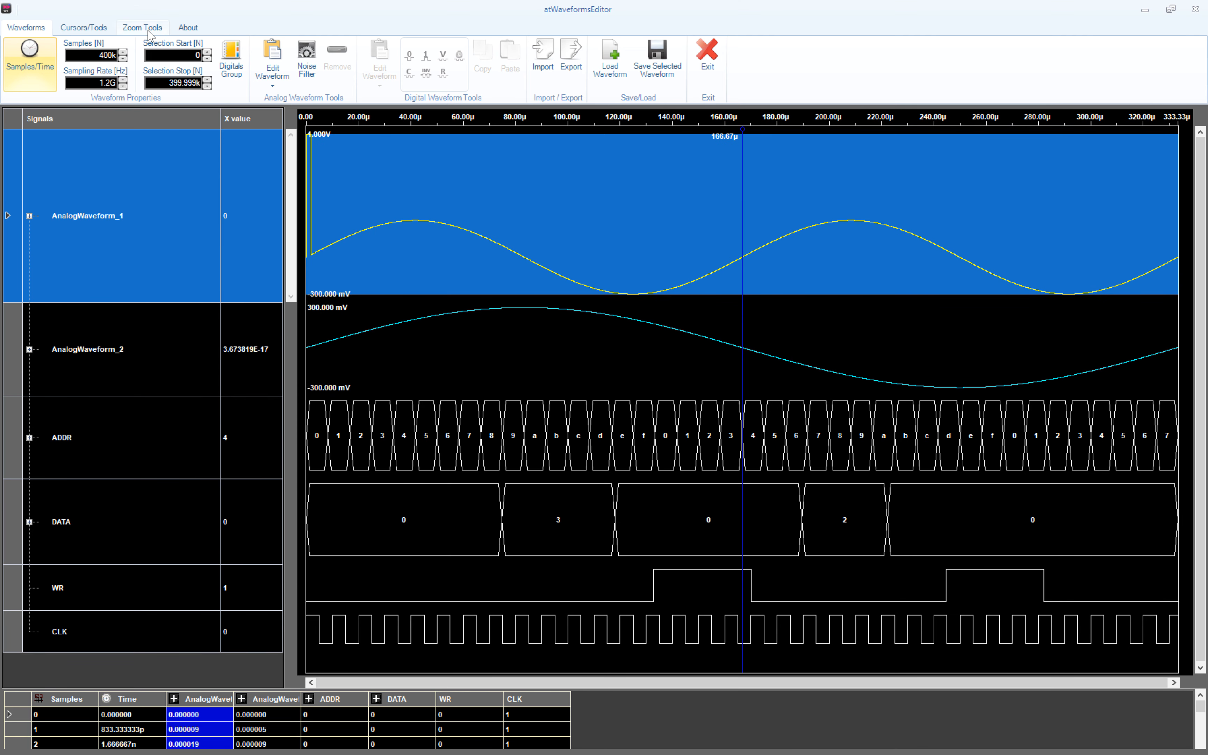
# Inspect about the first 18 µs of the waveforms with Zoom Manual and restore the full time range with Zoom All
pyautogui.click(149, 34)
pyautogui.click(53, 84)
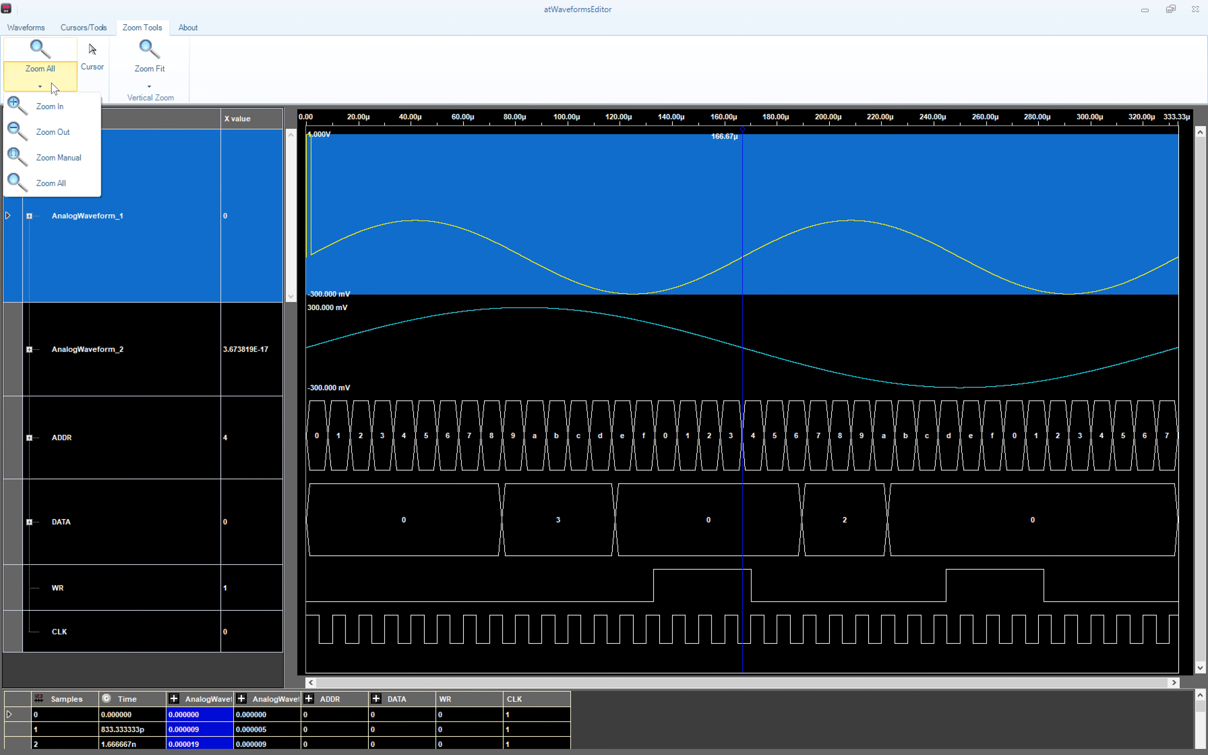
pyautogui.click(59, 157)
pyautogui.moveTo(353, 243); pyautogui.dragTo(293, 244)
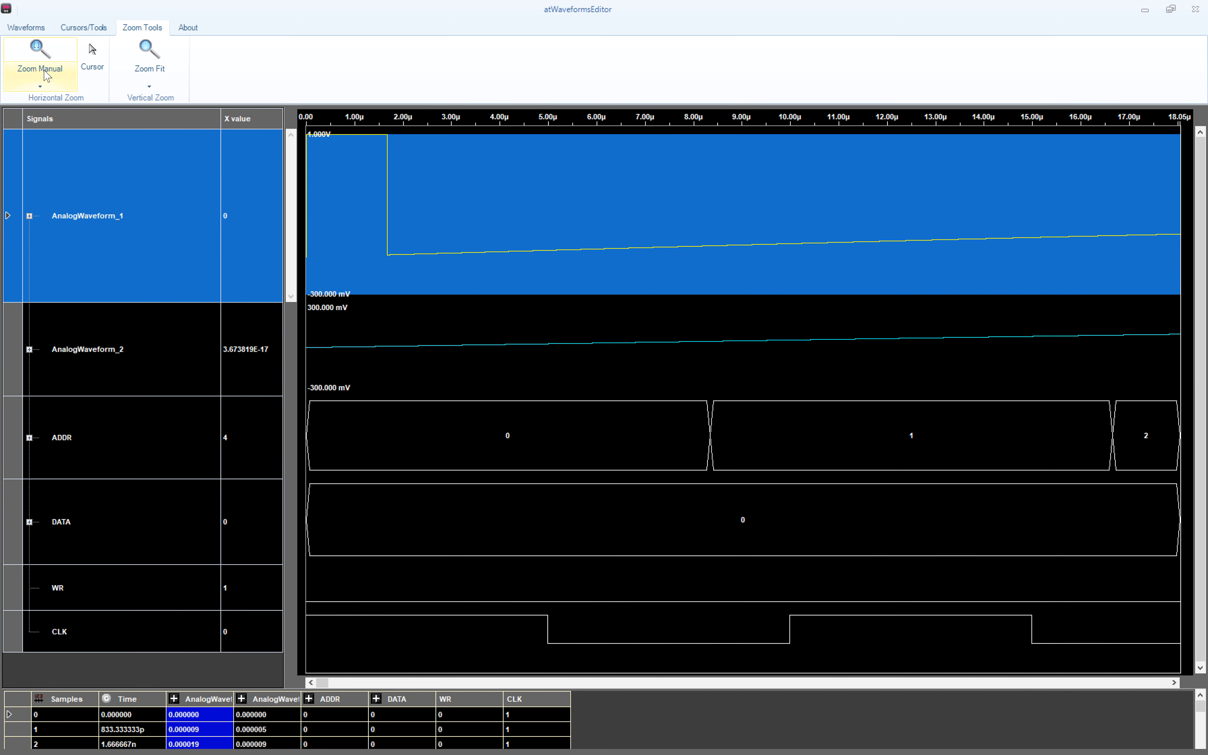
pyautogui.click(50, 82)
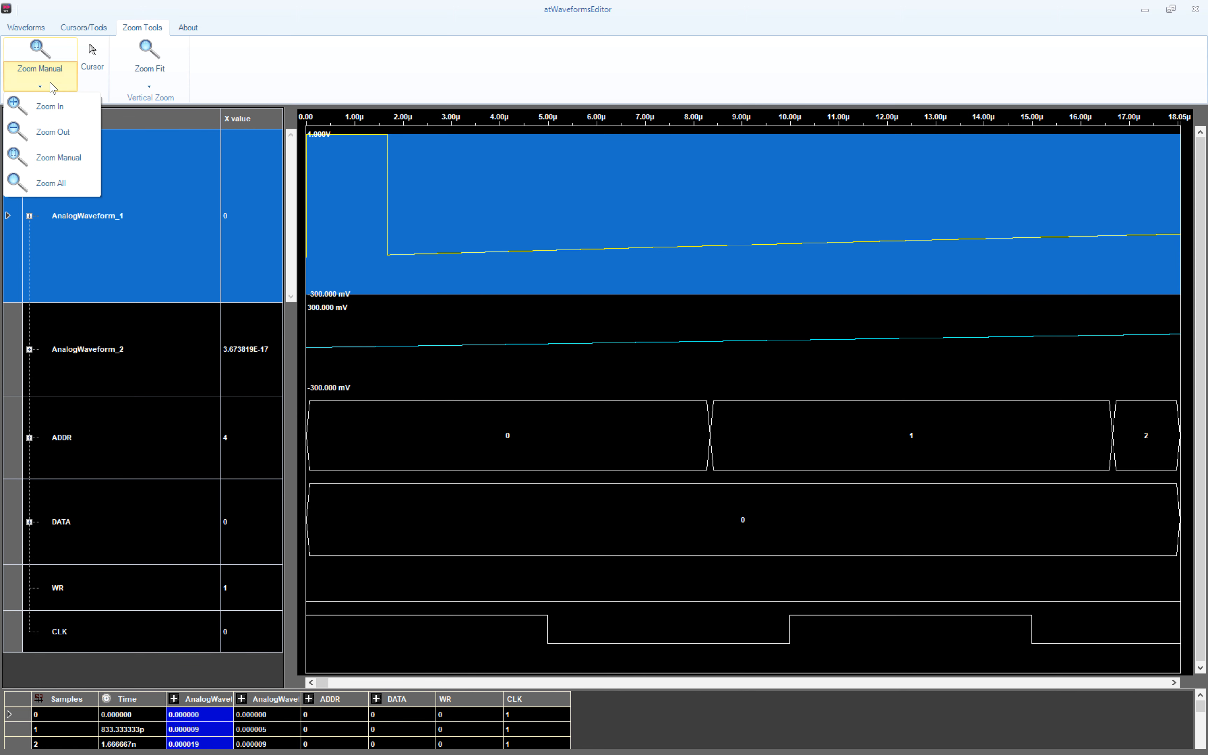
pyautogui.click(56, 184)
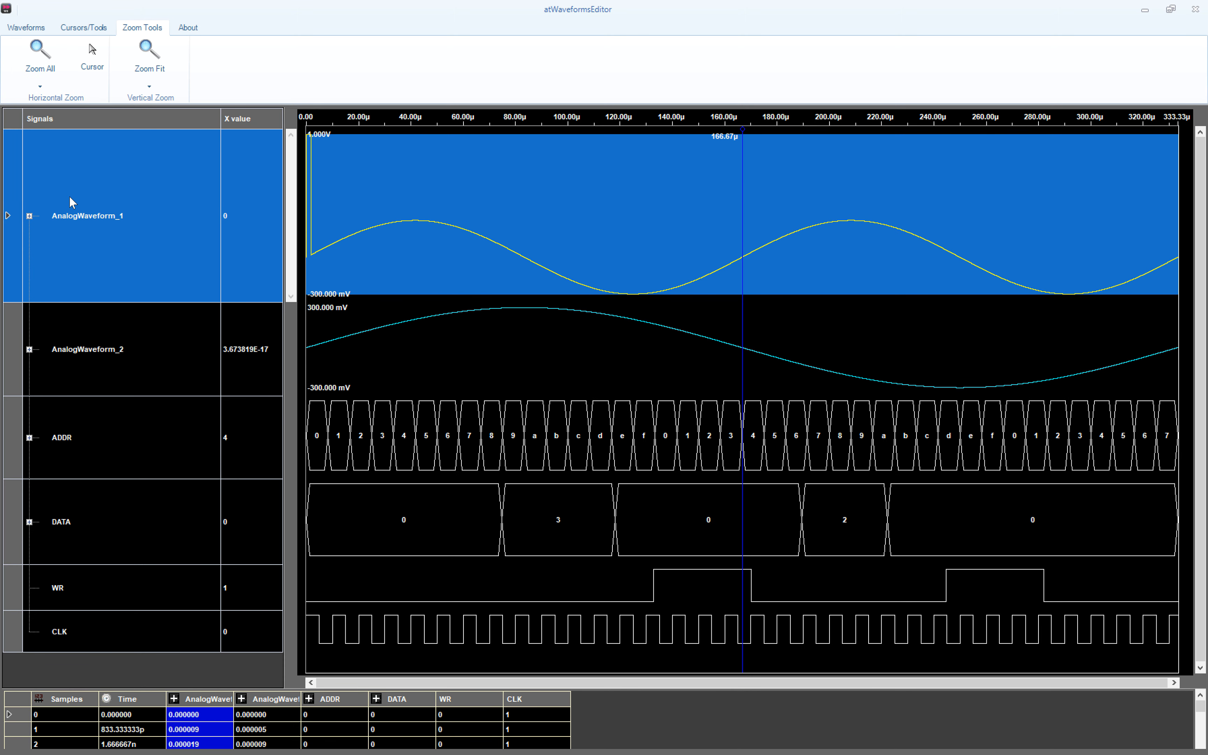
pyautogui.click(31, 30)
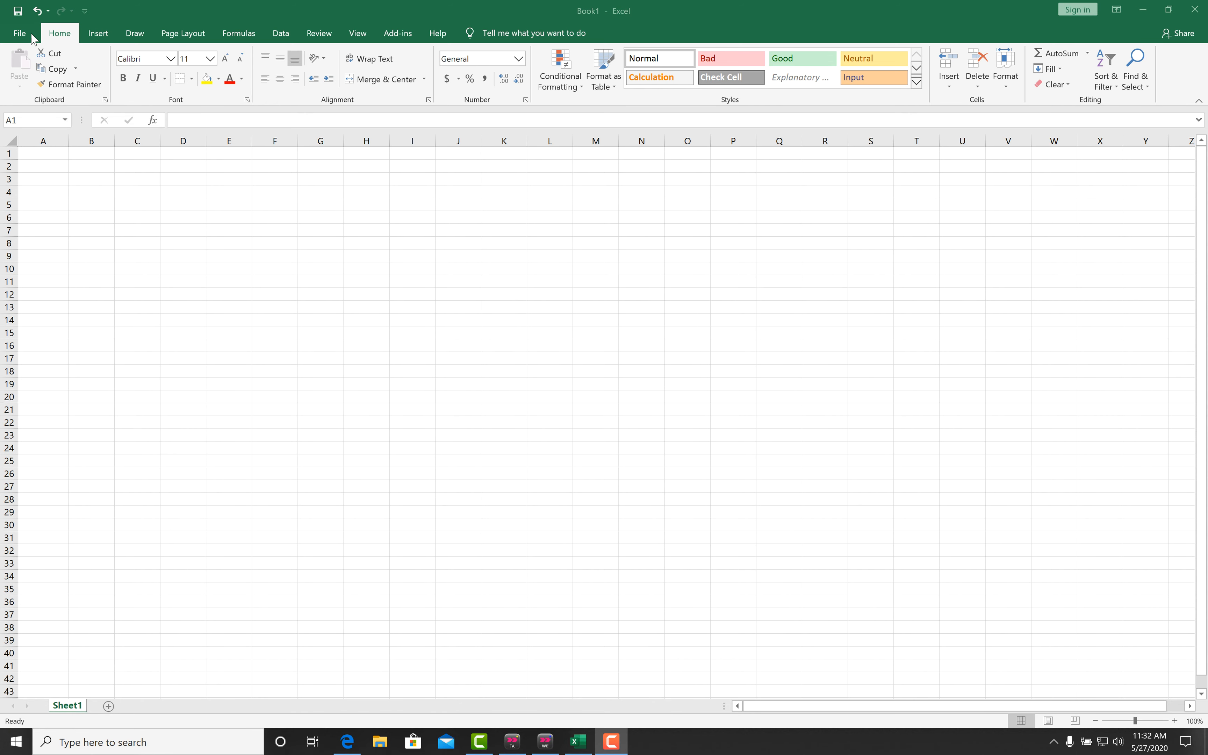
# Switch to Excel and open DigitalWaveform_Export from the Waveforms folder, importing it as delimited text with Comma enabled as a delimiter
pyautogui.click(20, 33)
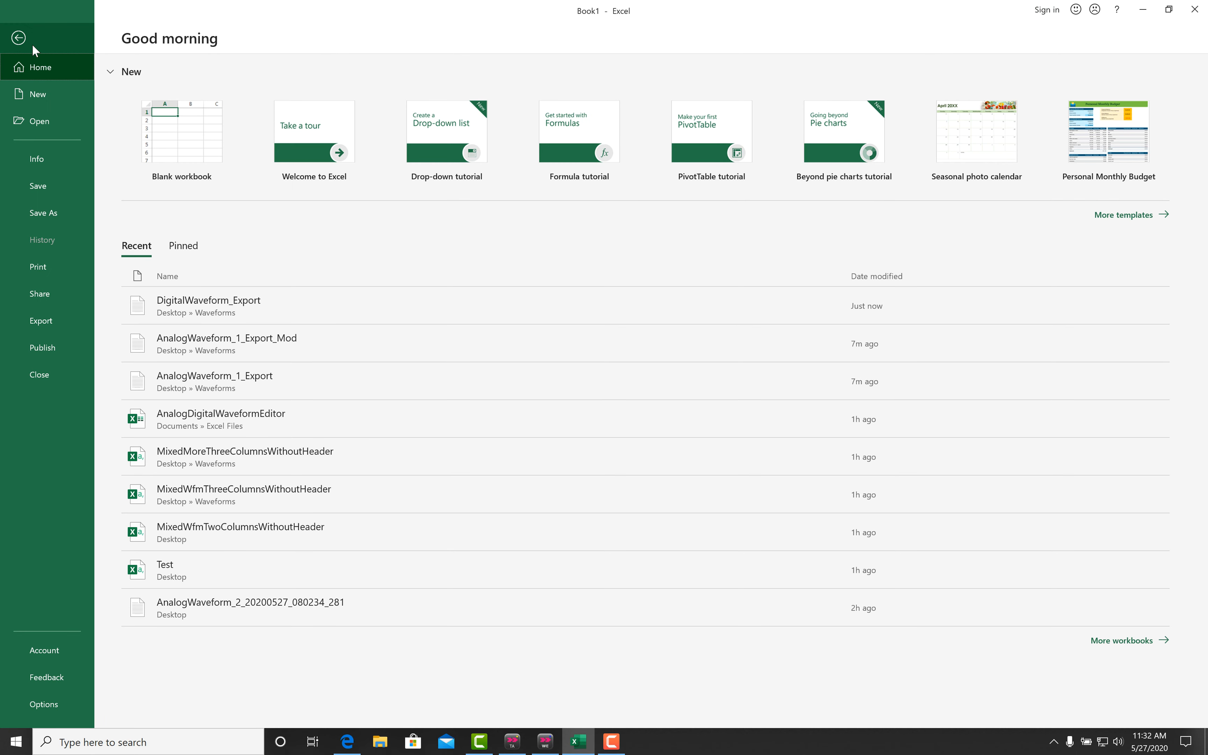
pyautogui.click(41, 129)
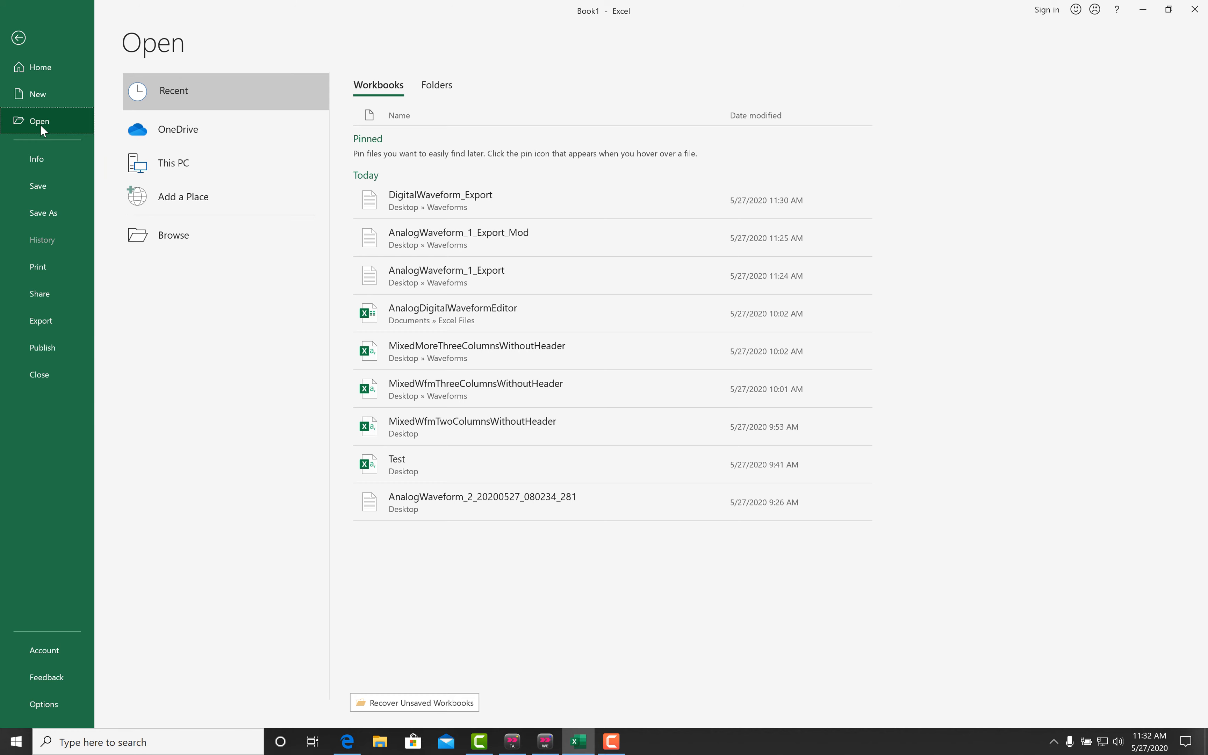
pyautogui.click(159, 244)
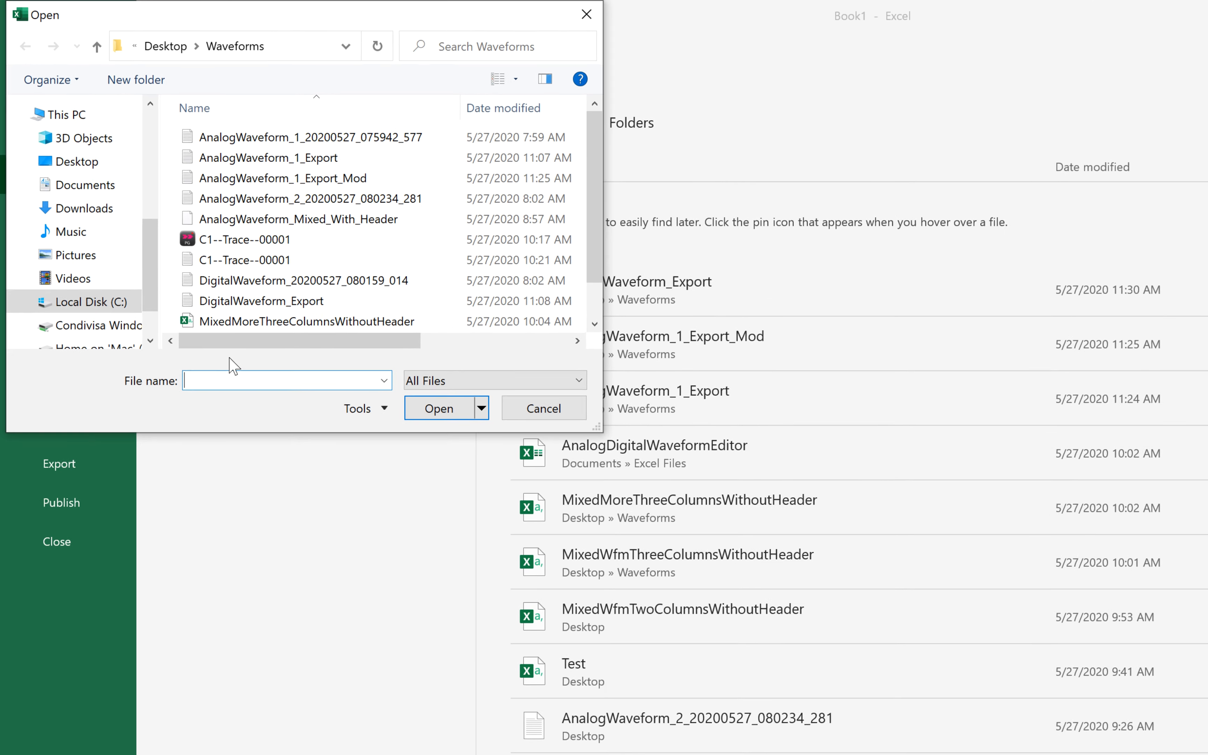
pyautogui.click(283, 301)
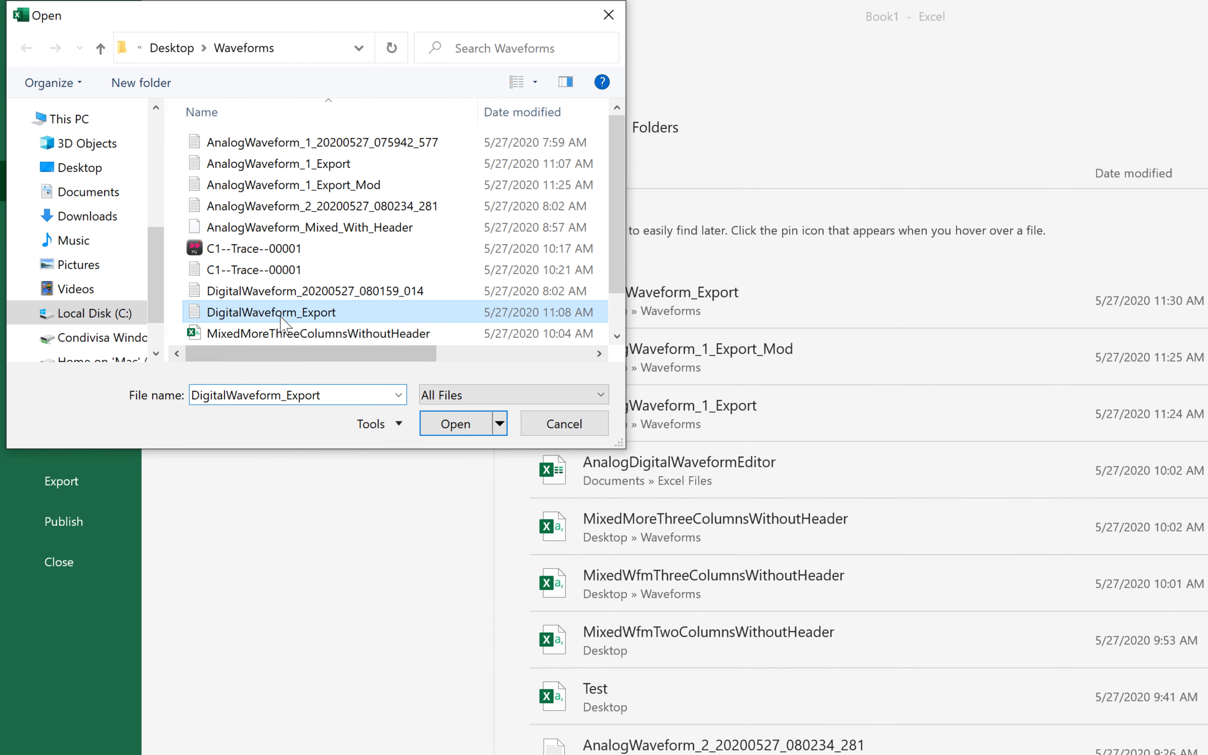
pyautogui.click(444, 429)
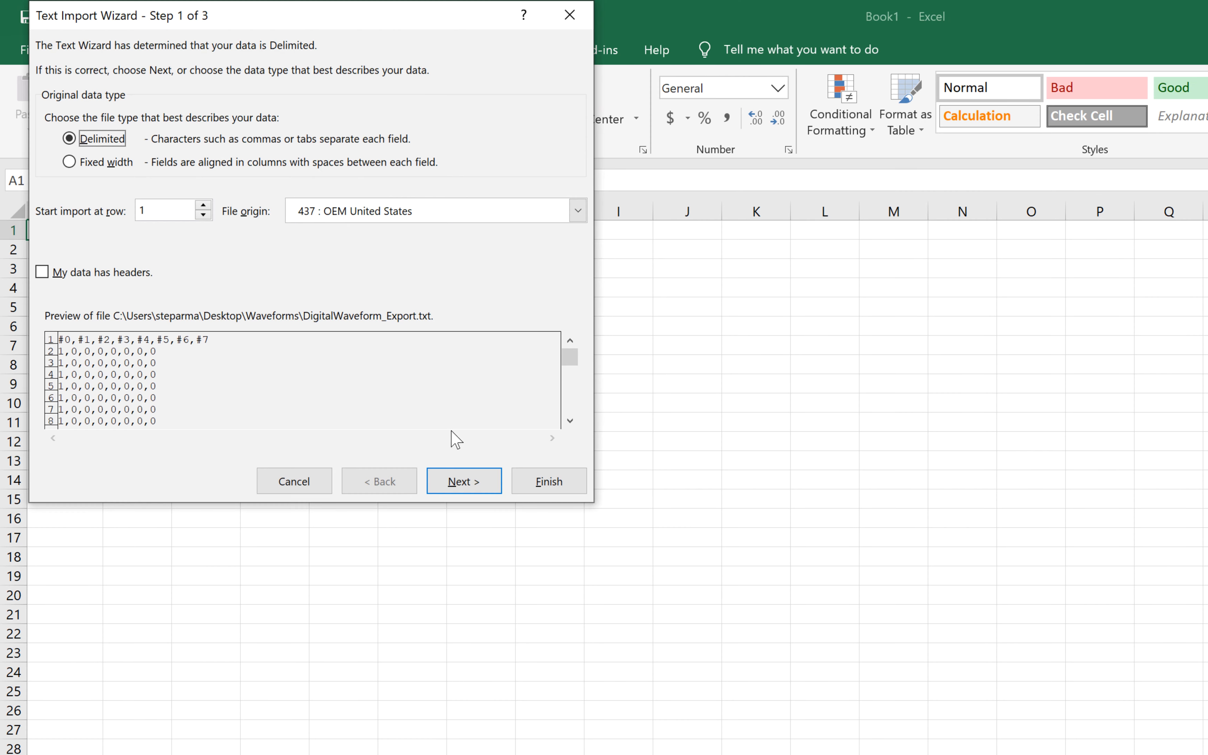
pyautogui.click(486, 491)
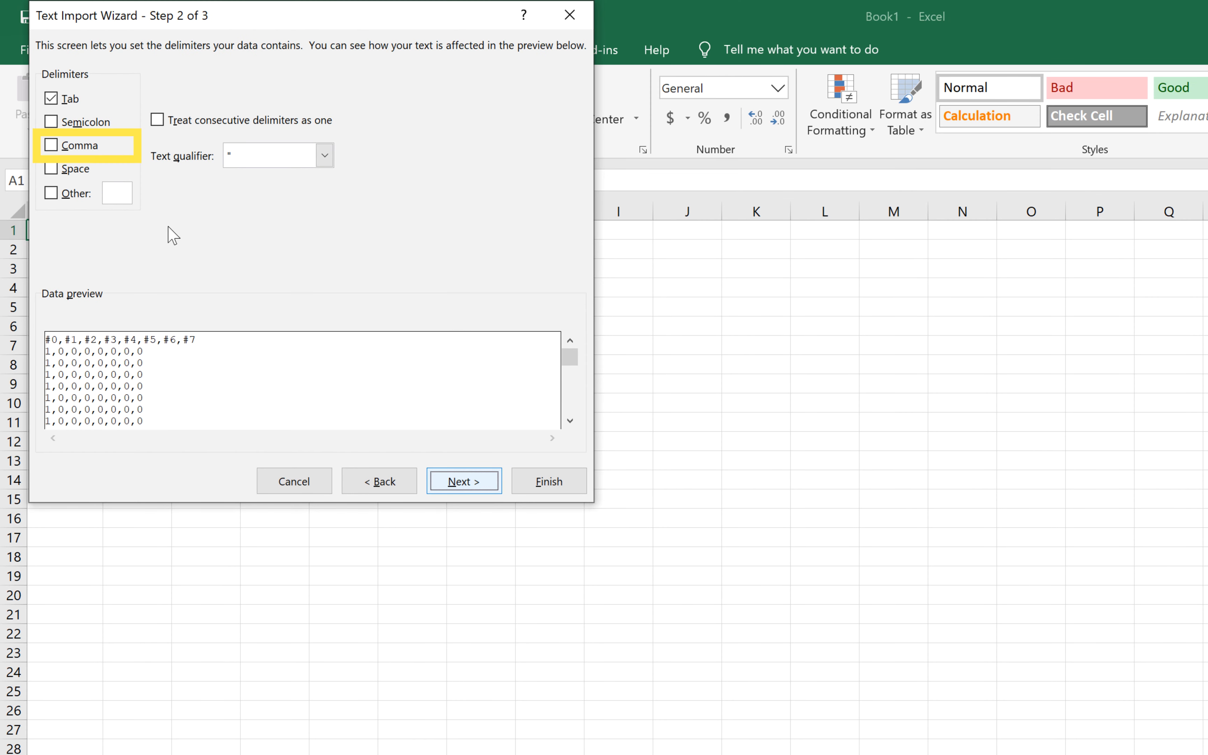
pyautogui.click(51, 144)
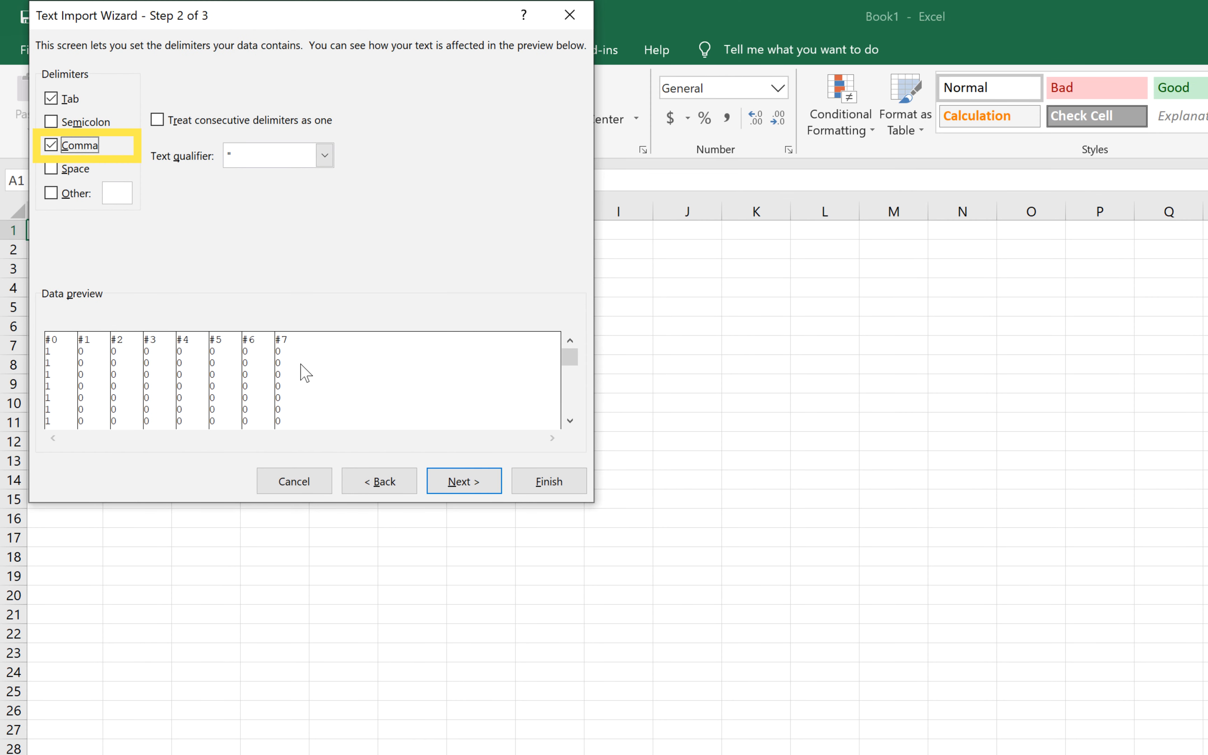
pyautogui.click(452, 481)
pyautogui.click(548, 481)
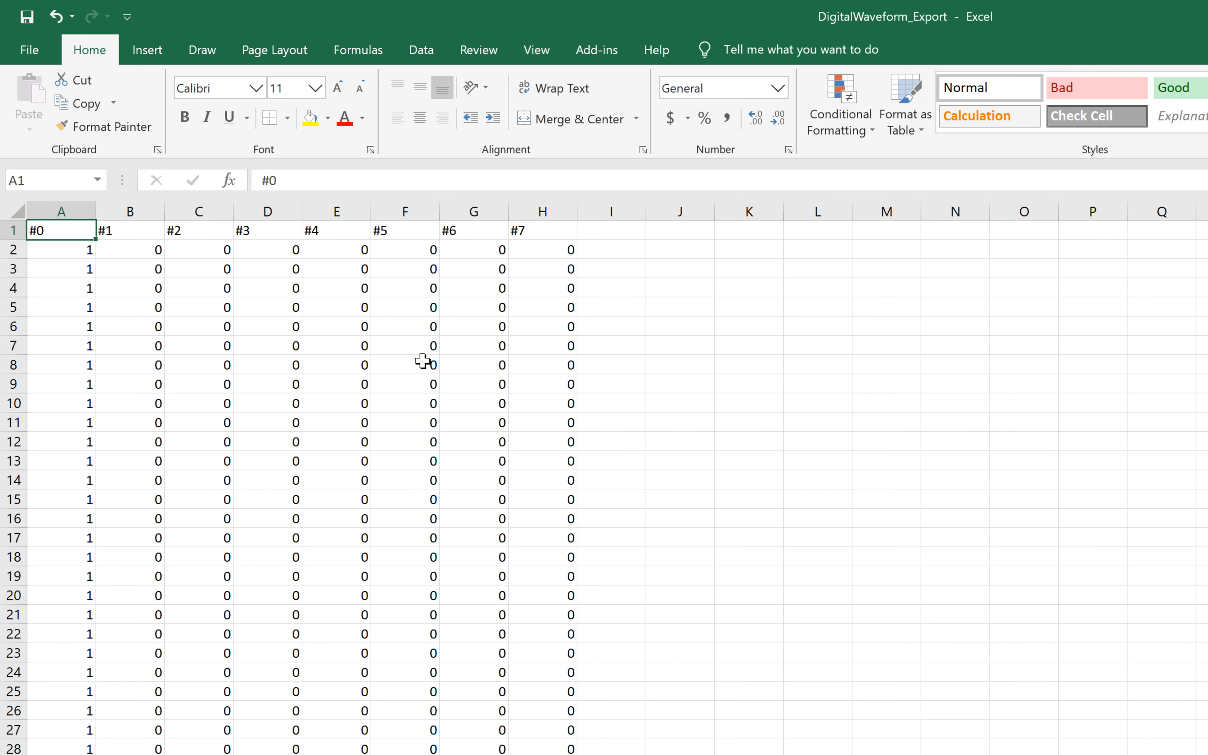
# Replace the value in cell F7 of the #5 column with 1
pyautogui.click(418, 345)
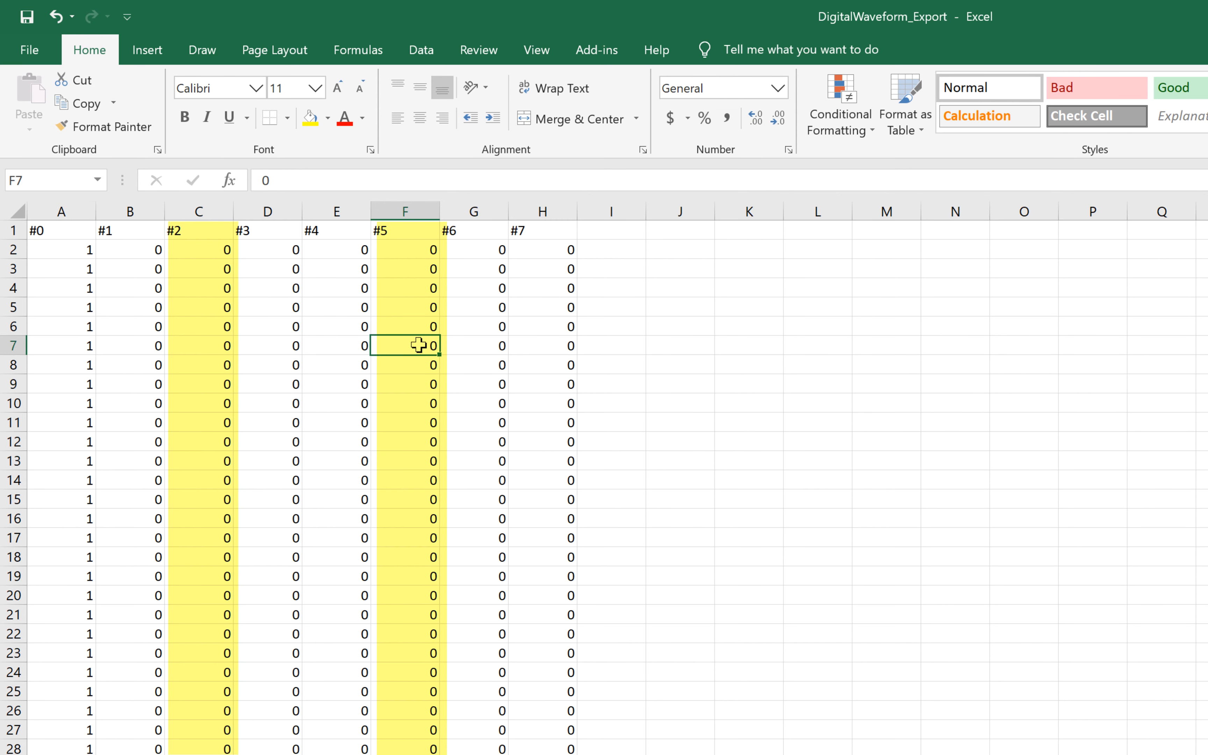
pyautogui.doubleClick(419, 345)
pyautogui.moveTo(422, 346); pyautogui.dragTo(438, 346)
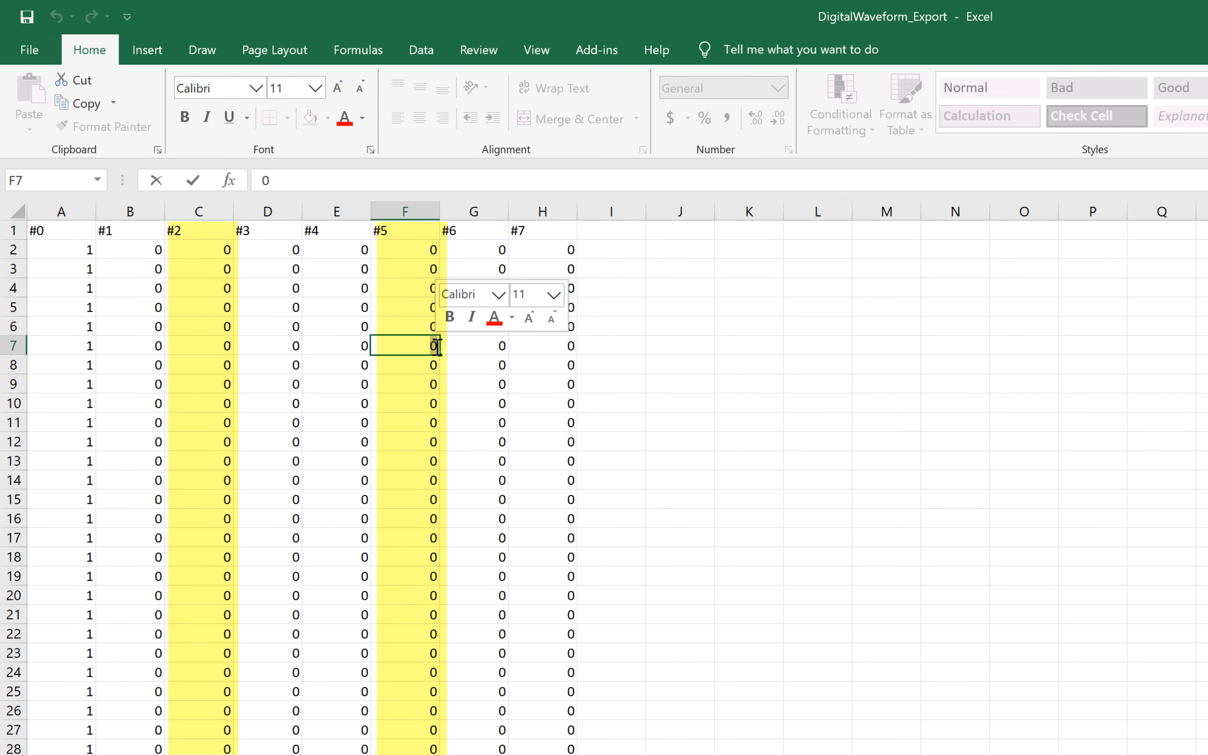
pyautogui.write('1')
pyautogui.click(422, 402)
# Copy the value of cell F7 and paste it over the range F7:F1000
pyautogui.click(424, 347)
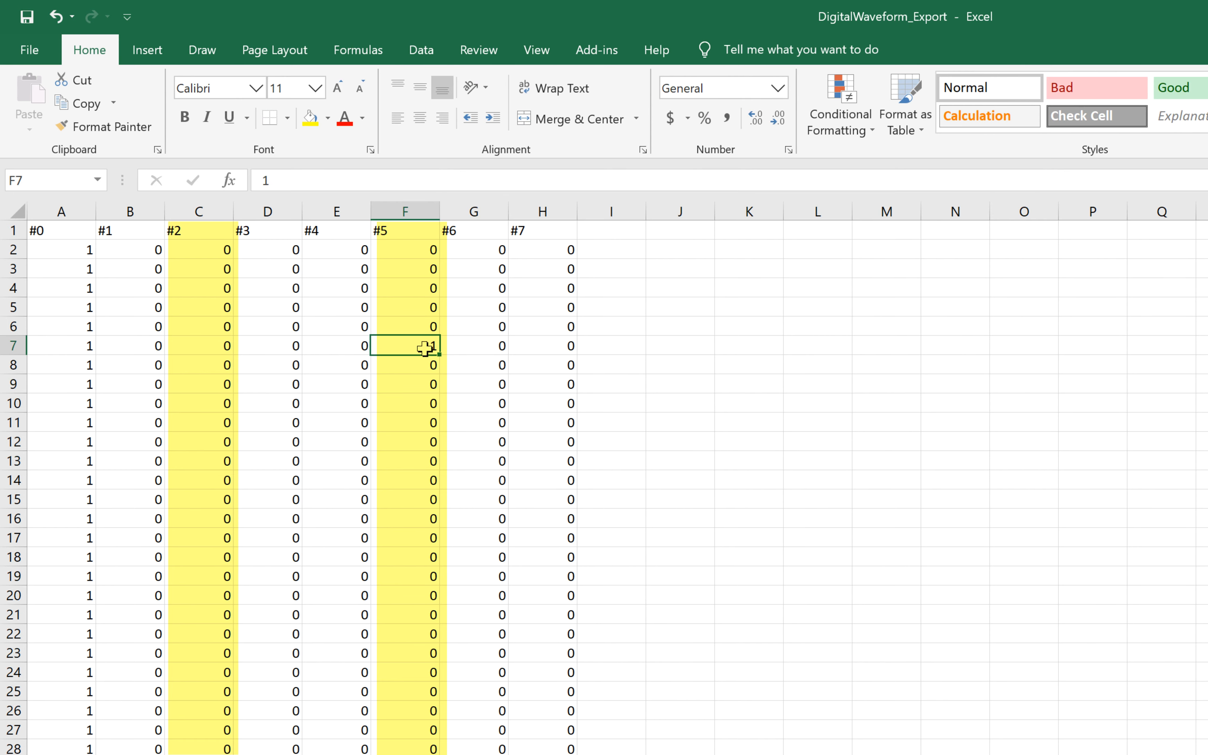
pyautogui.hotkey('ctrl', 'c')
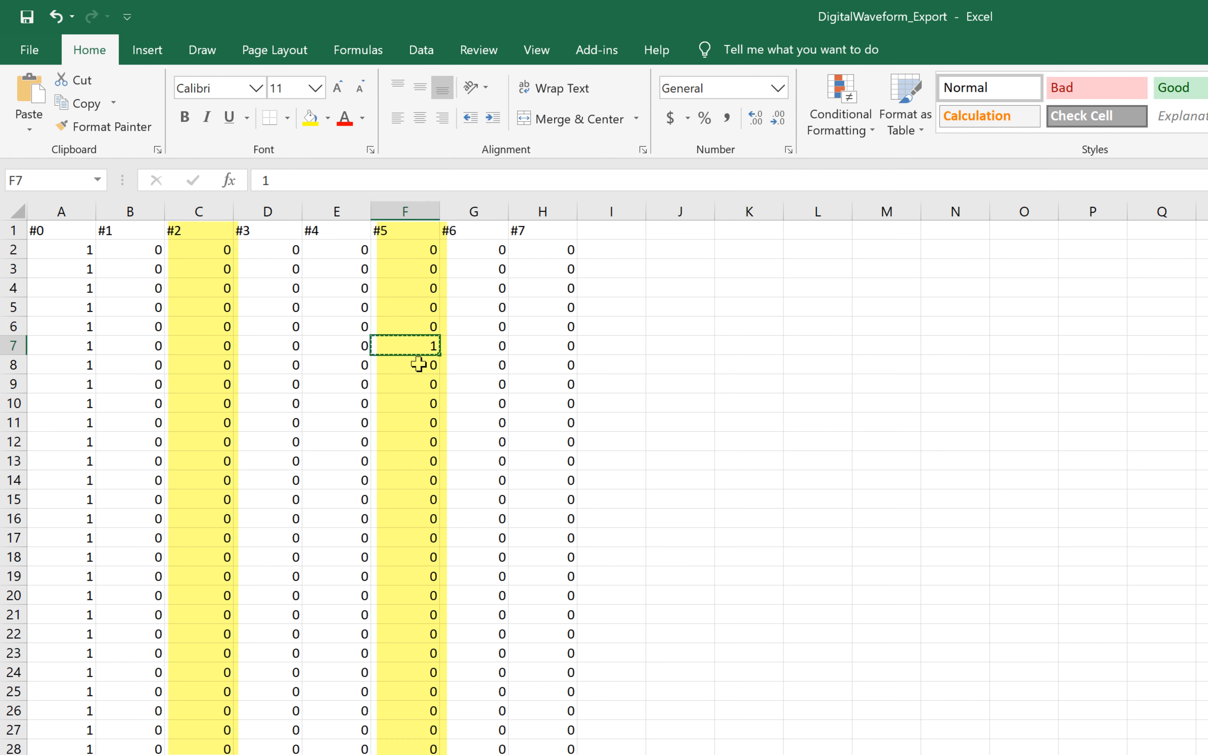
pyautogui.click(34, 181)
pyautogui.click(36, 182)
pyautogui.write(':F1000')
pyautogui.press('Return')
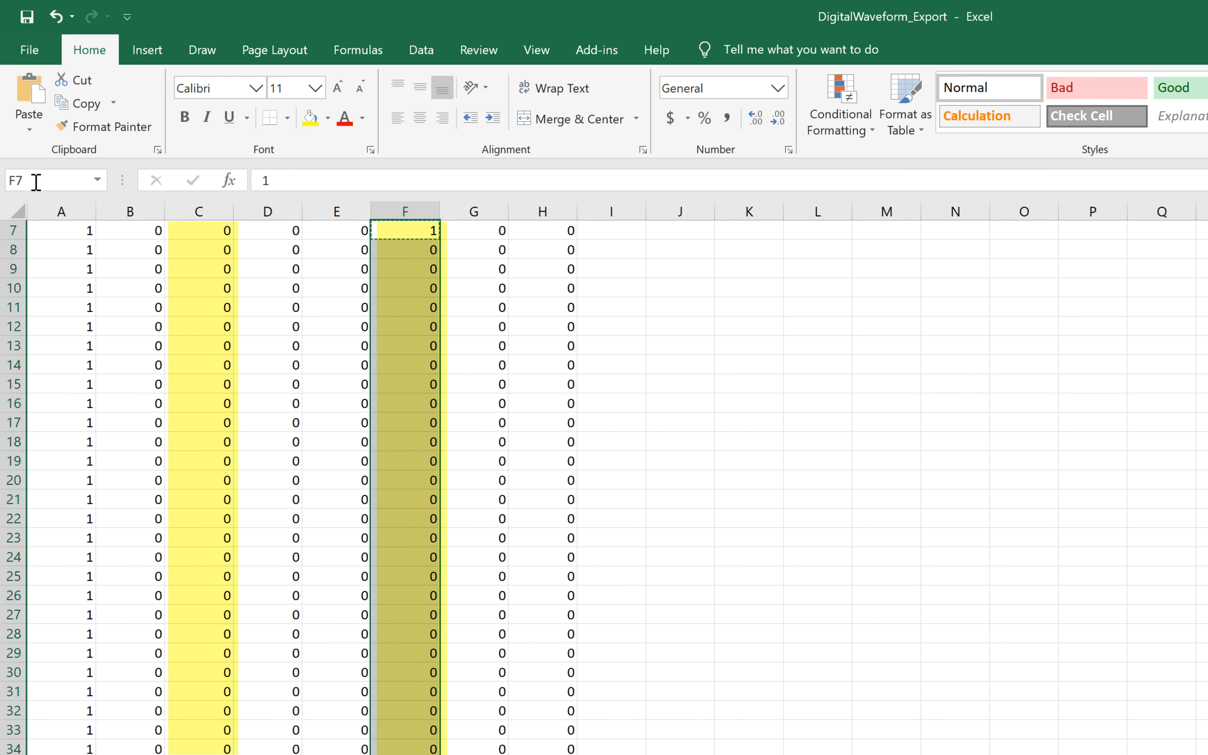
pyautogui.rightClick(397, 303)
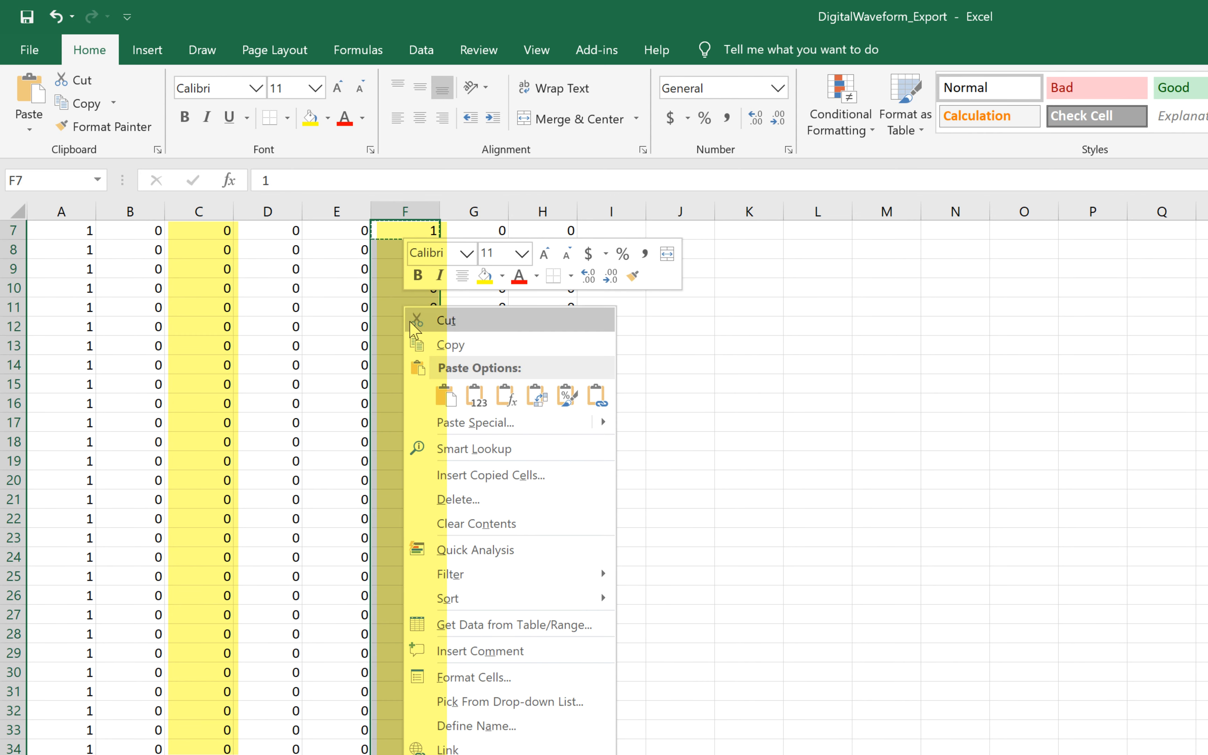
pyautogui.click(434, 391)
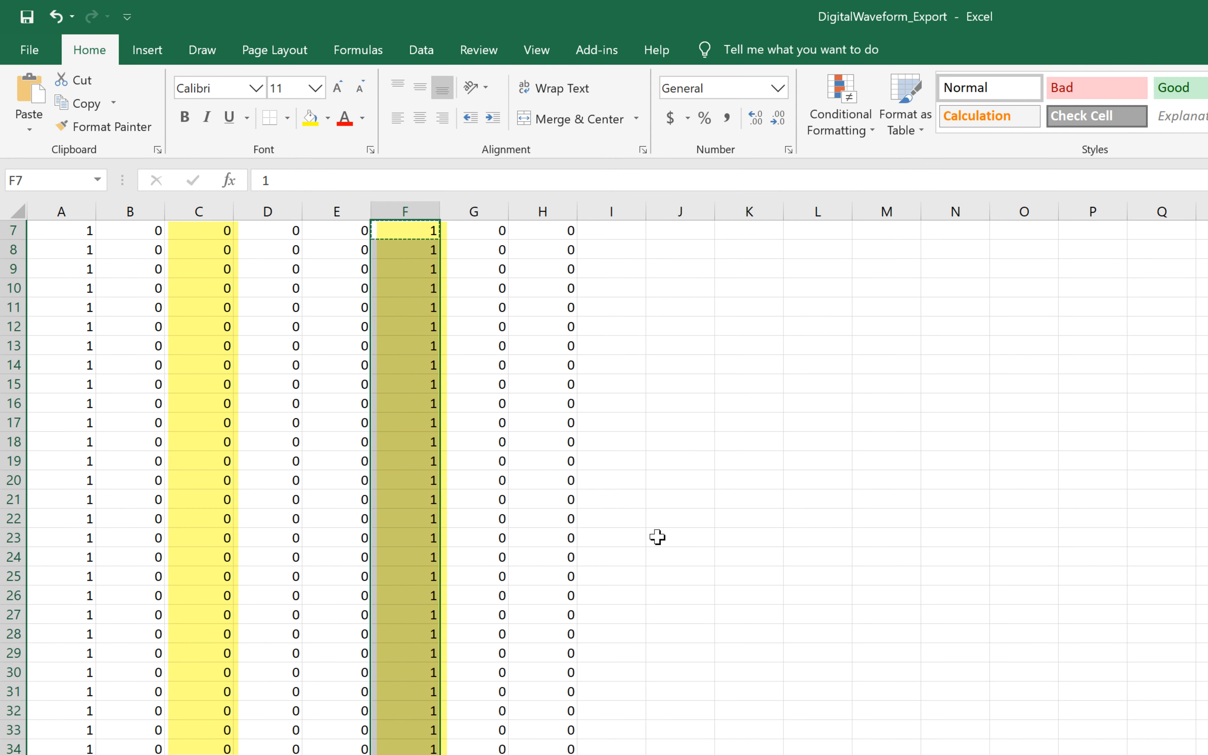
# Replace the value in cell C14 of the #2 column with 1
pyautogui.scroll(2, 698, 563)
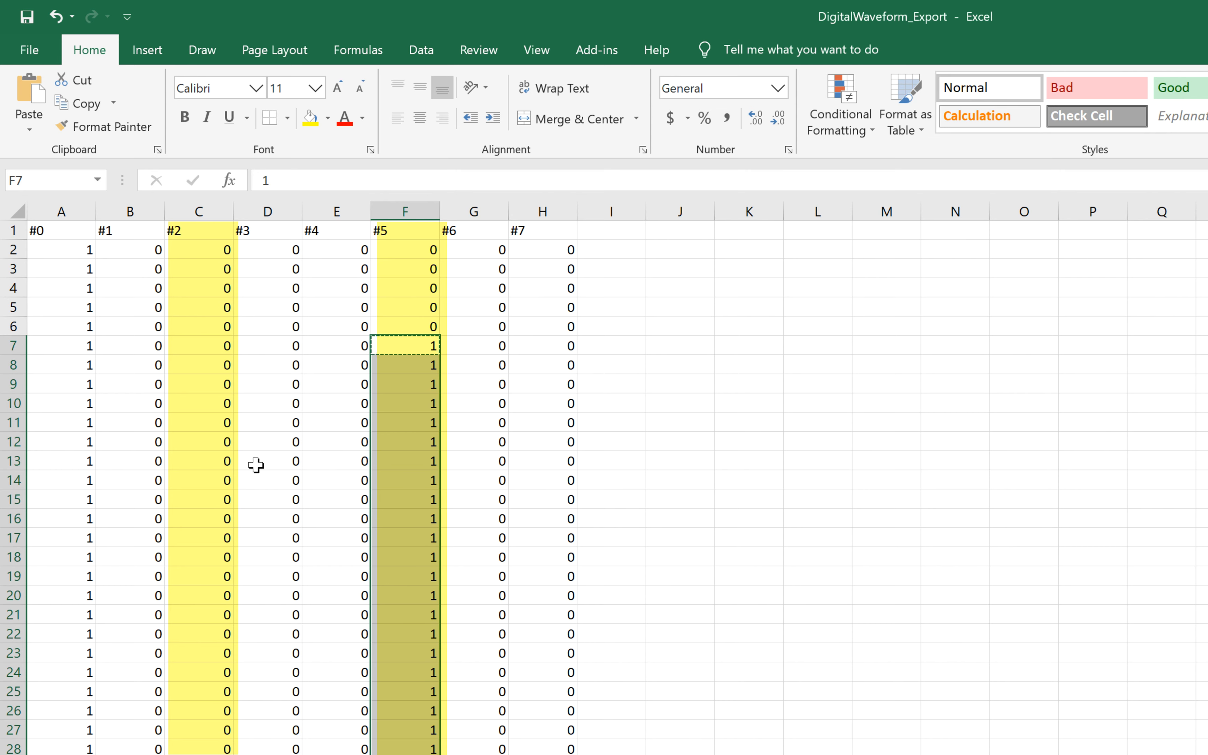
pyautogui.click(220, 483)
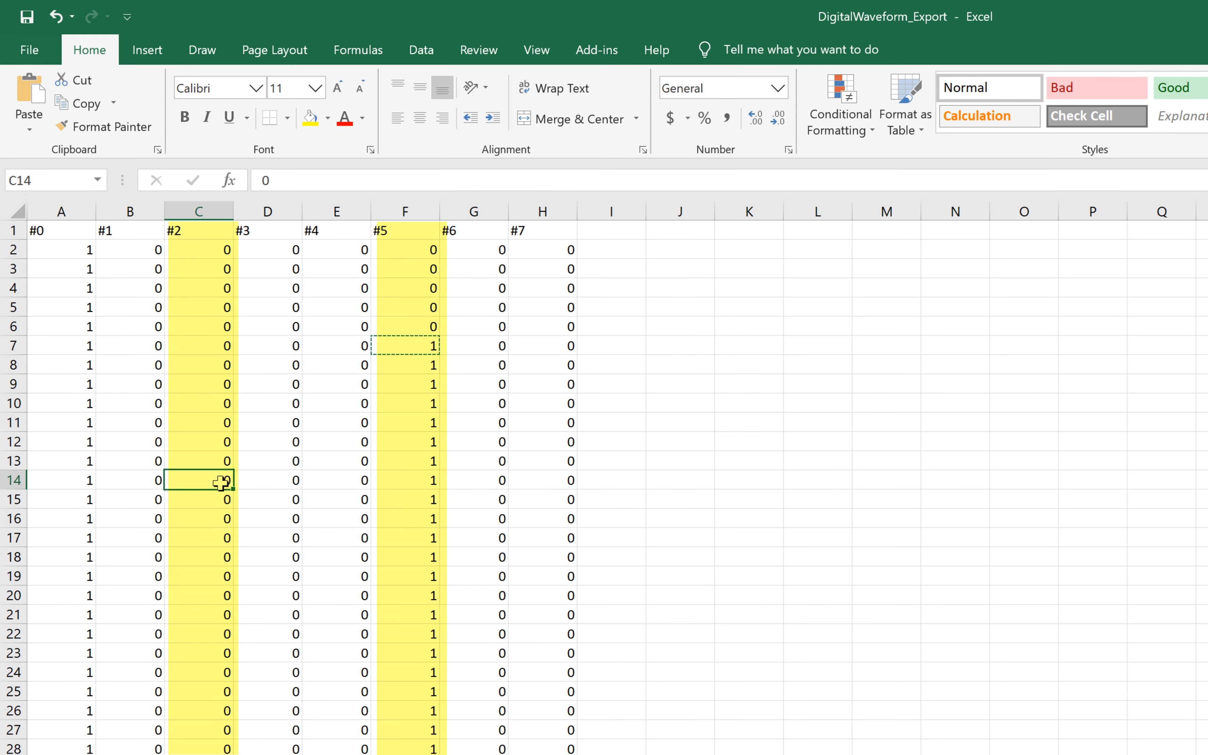
pyautogui.doubleClick(219, 483)
pyautogui.doubleClick(230, 483)
pyautogui.write('1')
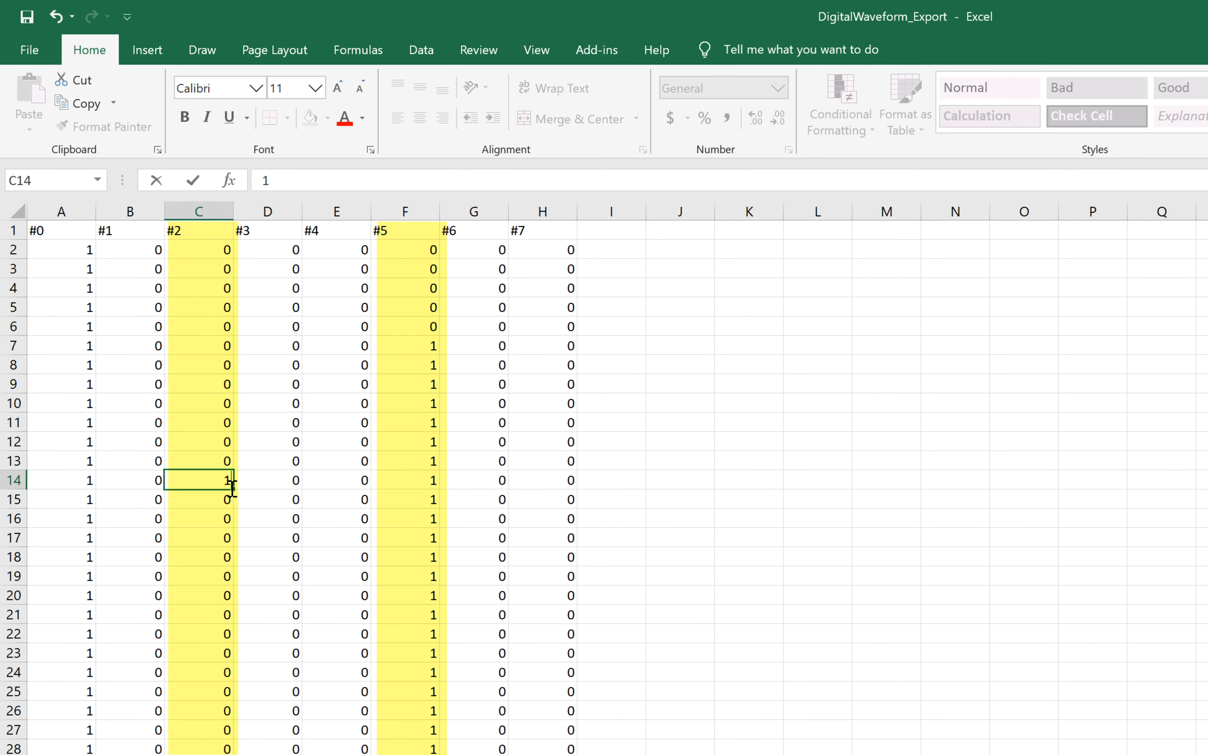
pyautogui.click(228, 515)
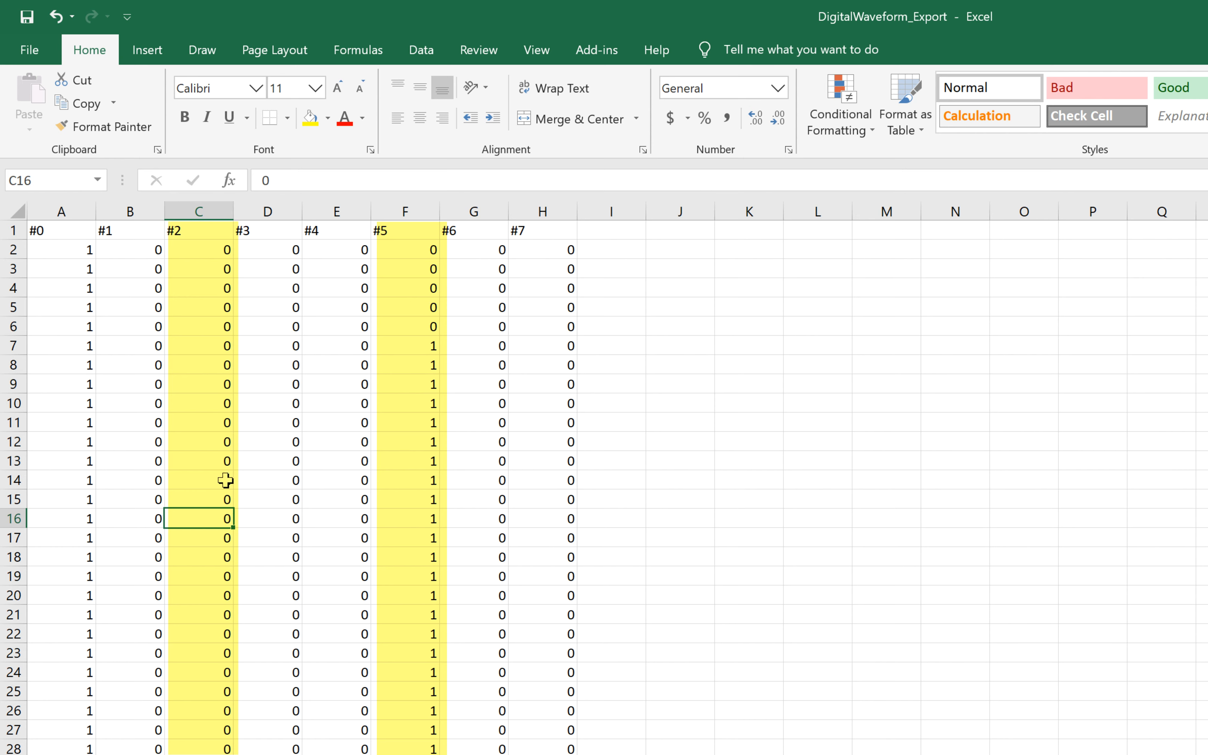
# Copy the value of cell C14 and paste it over the range C14:C5000
pyautogui.click(225, 481)
pyautogui.rightClick(225, 480)
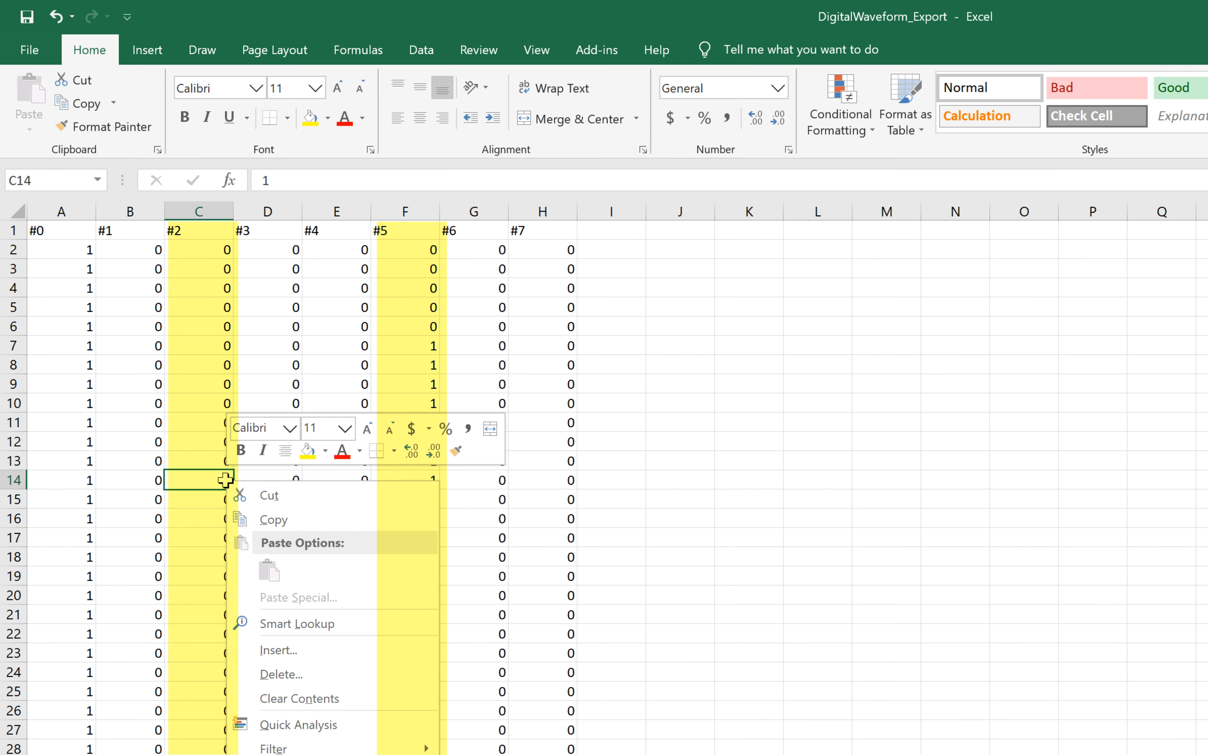
pyautogui.click(264, 519)
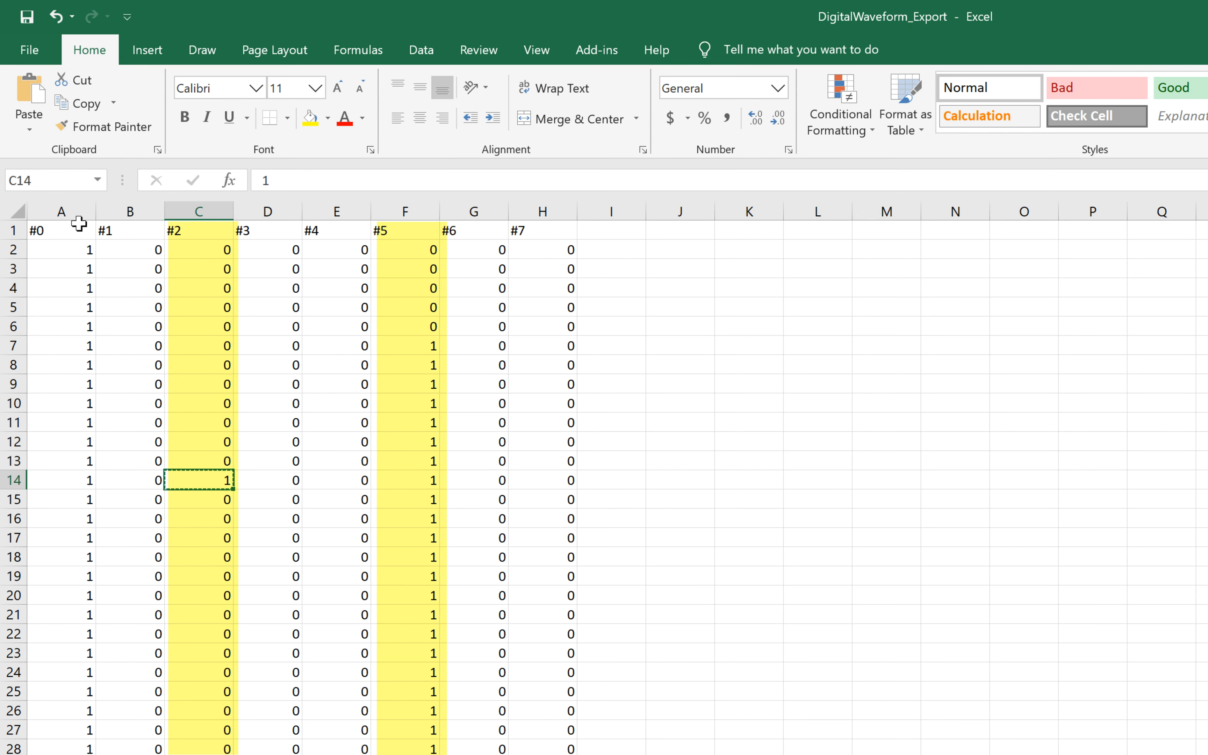
pyautogui.click(57, 180)
pyautogui.click(59, 181)
pyautogui.write(':C5000')
pyautogui.press('Return')
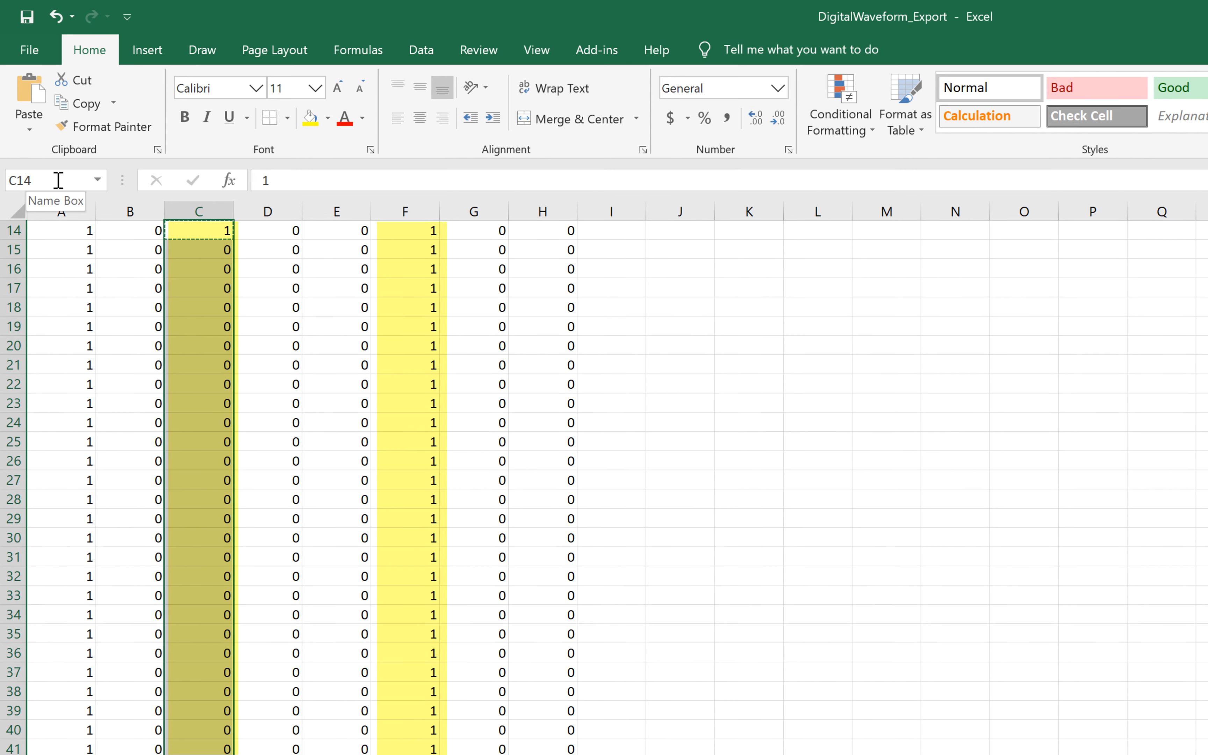
pyautogui.rightClick(199, 280)
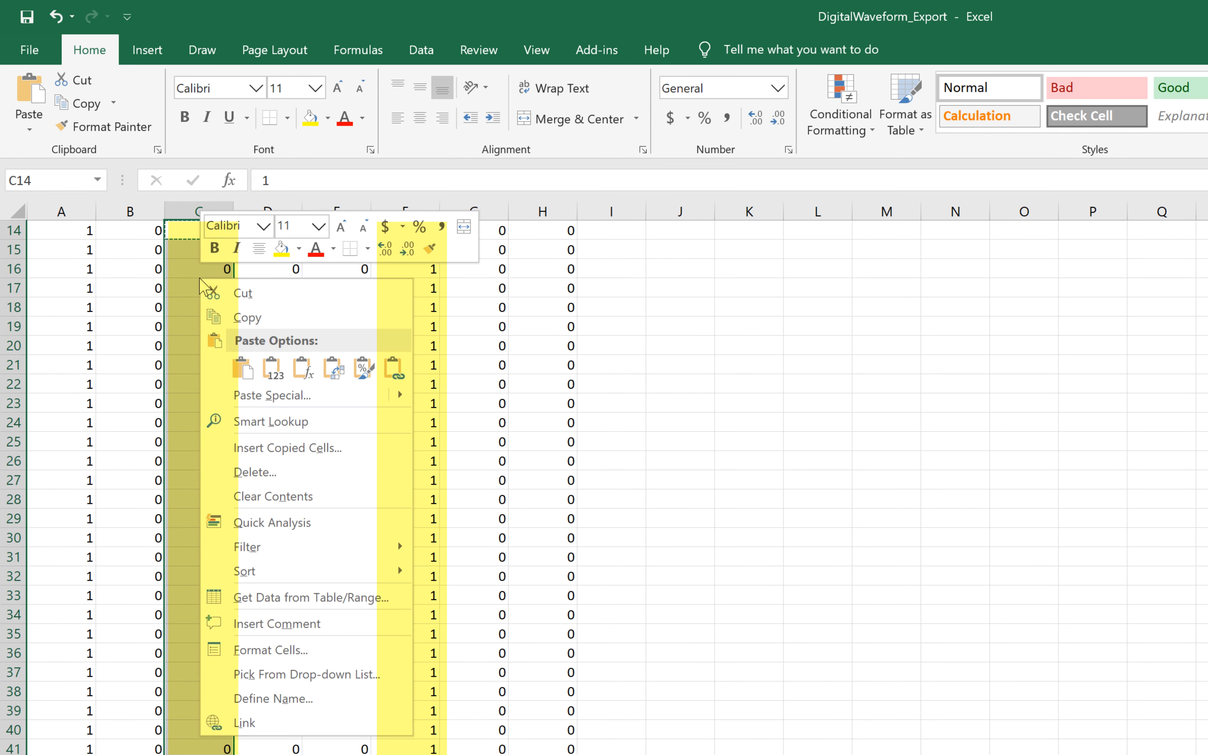
pyautogui.click(234, 382)
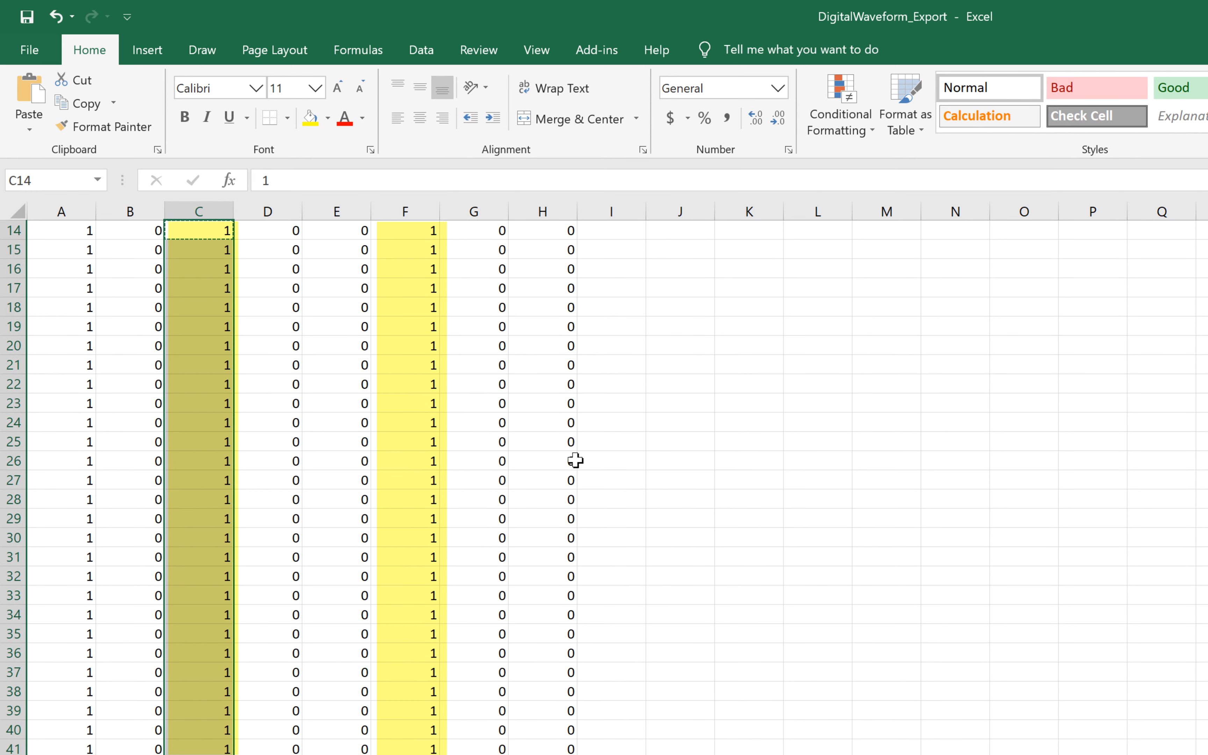
pyautogui.scroll(5, 575, 461)
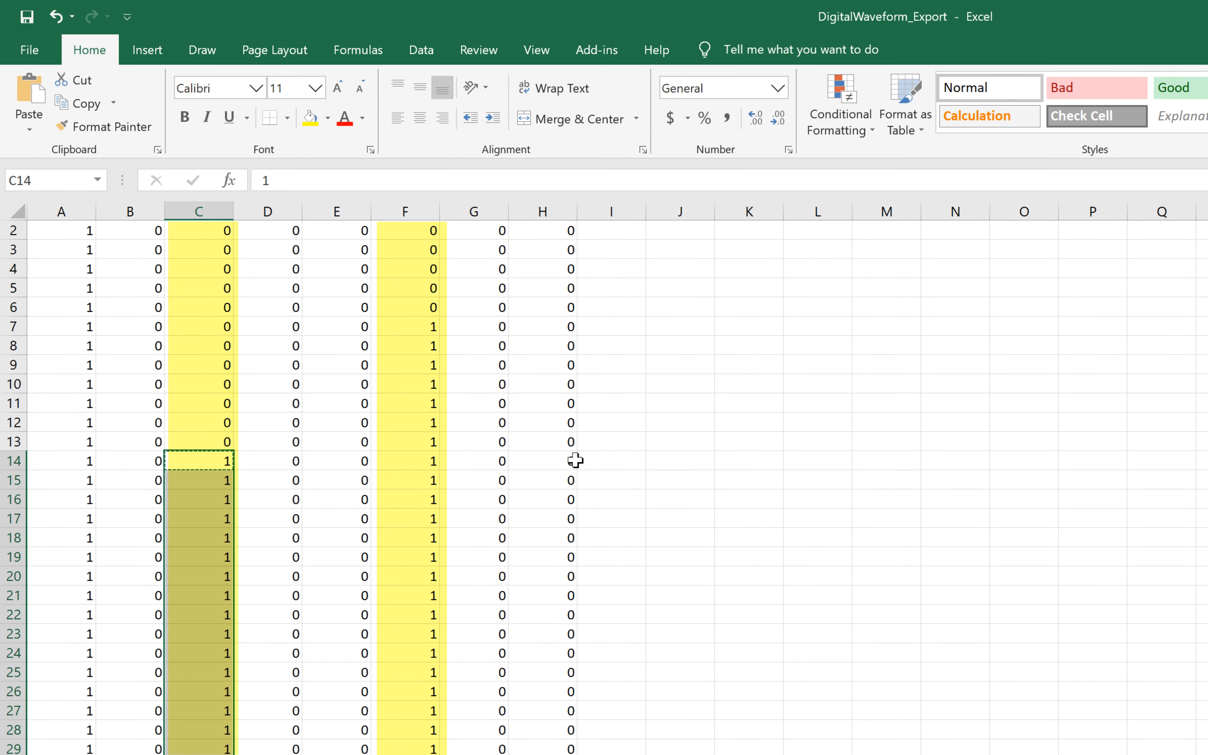
# Save the sheet in the Waveforms folder as DigitalWaveform_Export_Mod in the CSV UTF-8 (Comma delimited) format
pyautogui.click(16, 51)
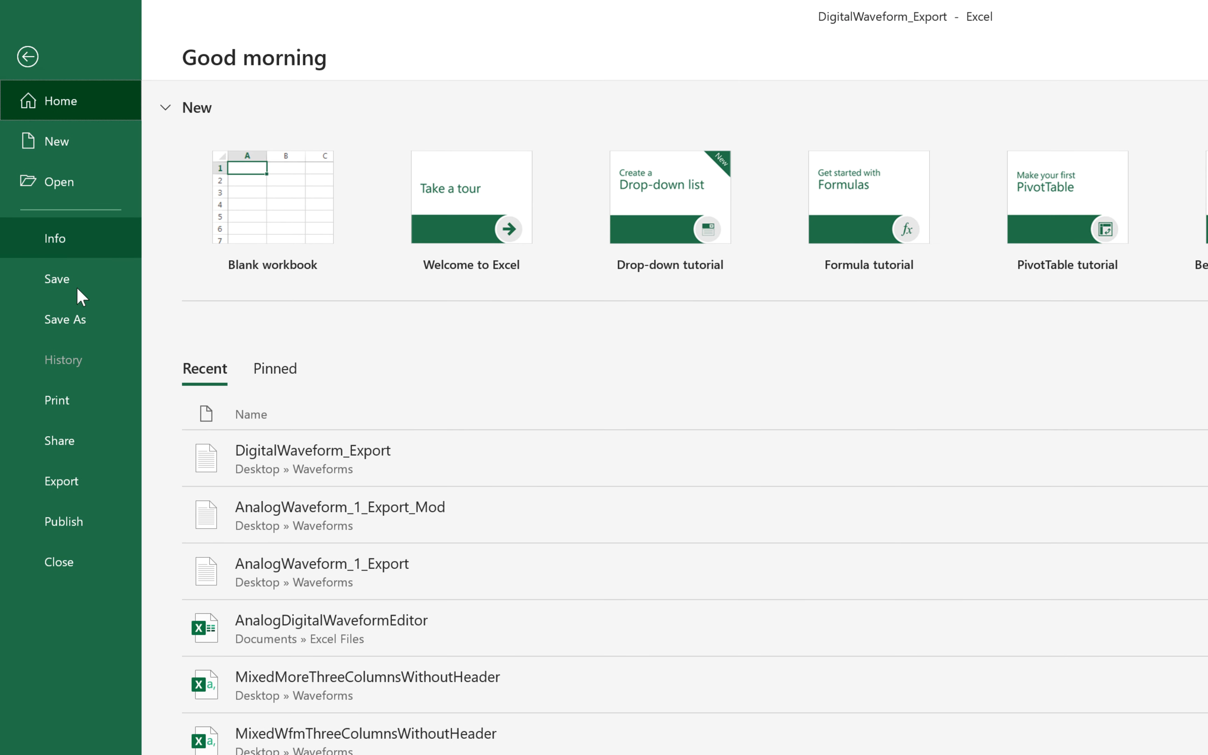
pyautogui.click(80, 320)
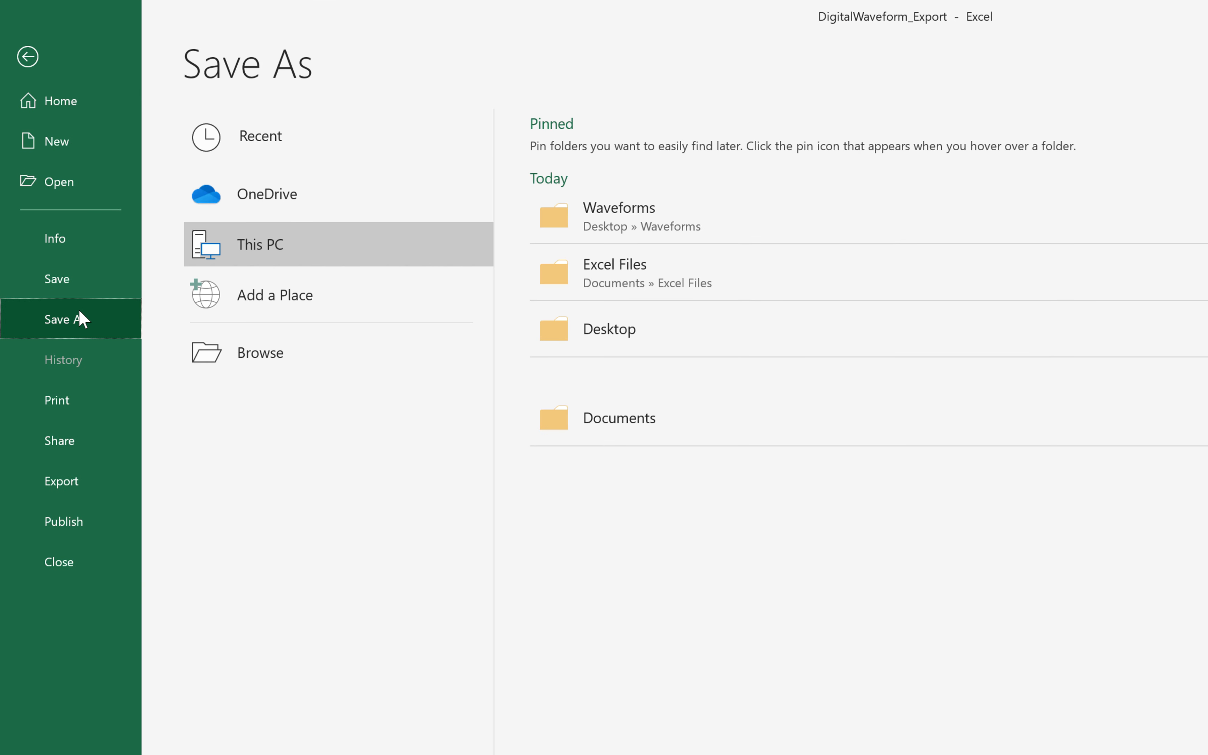
pyautogui.click(245, 368)
pyautogui.click(610, 234)
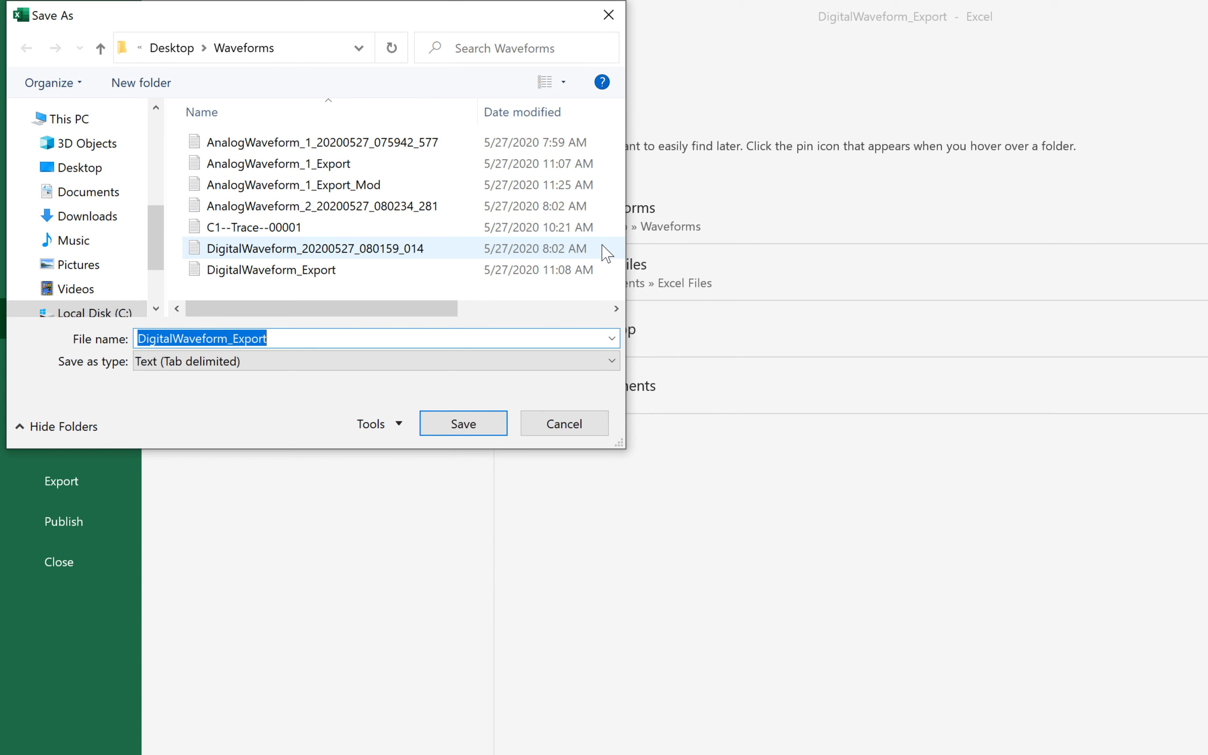
pyautogui.click(591, 368)
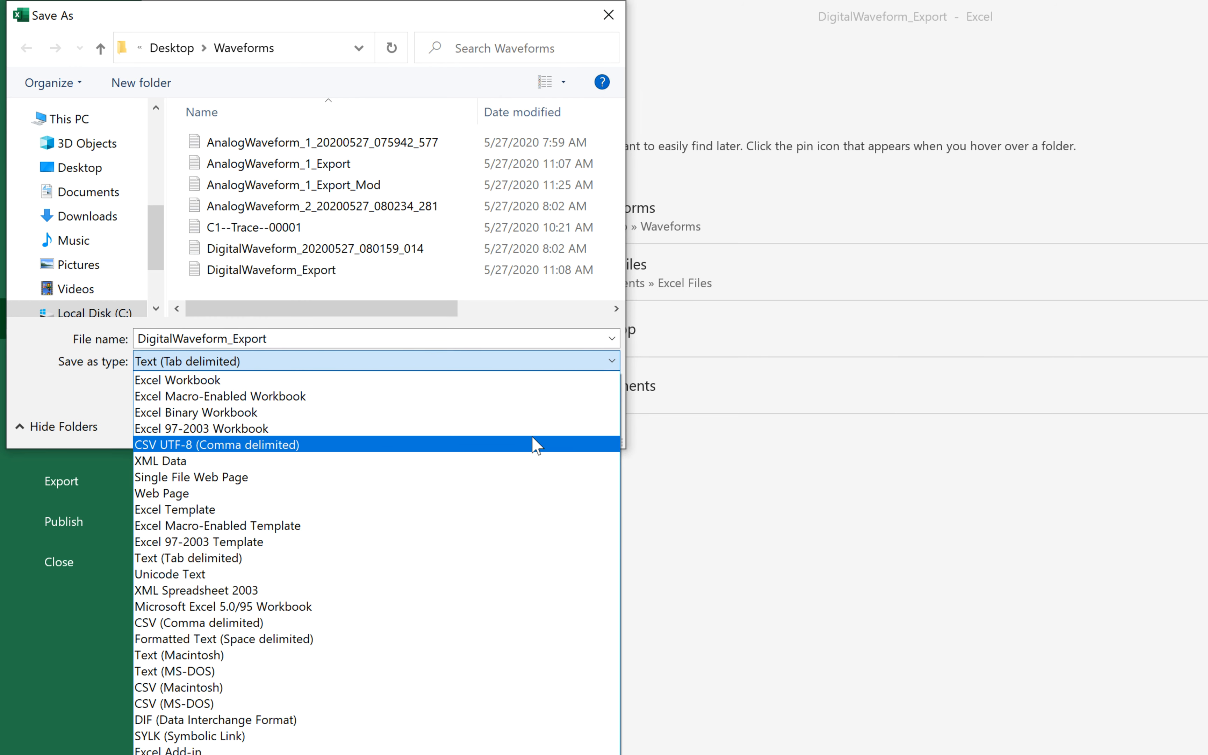
pyautogui.click(535, 445)
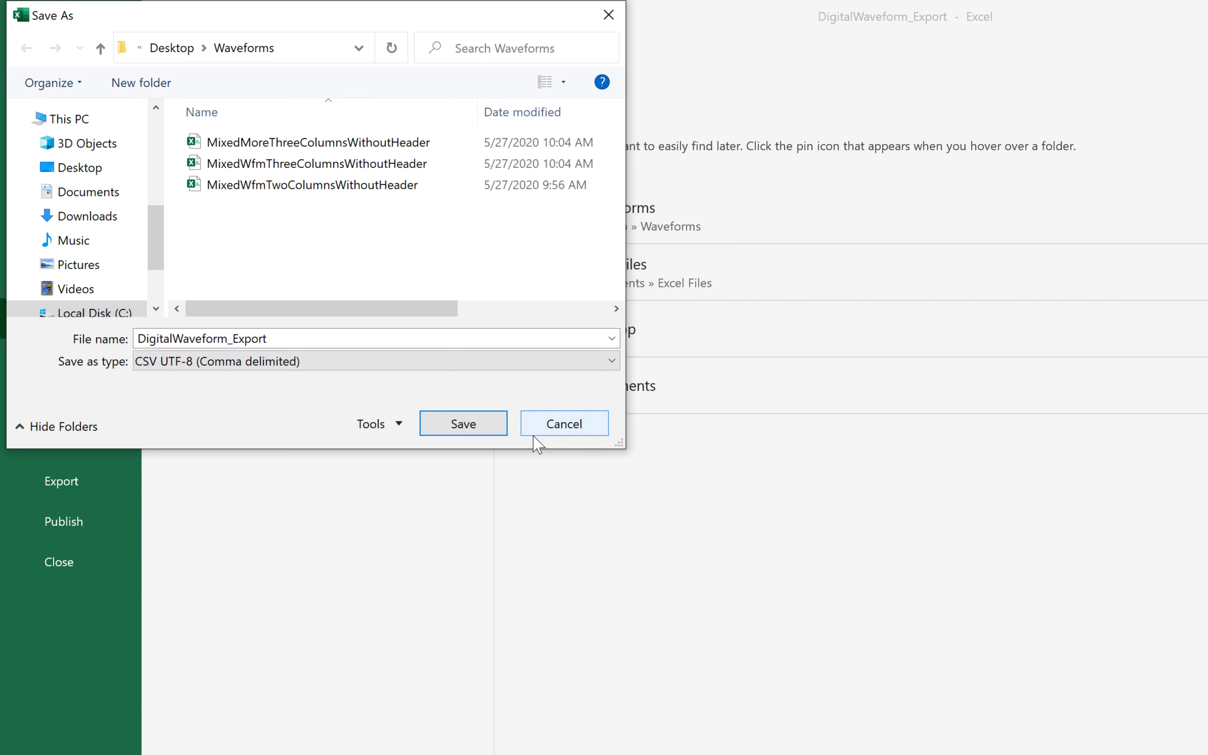
pyautogui.click(315, 331)
pyautogui.click(319, 332)
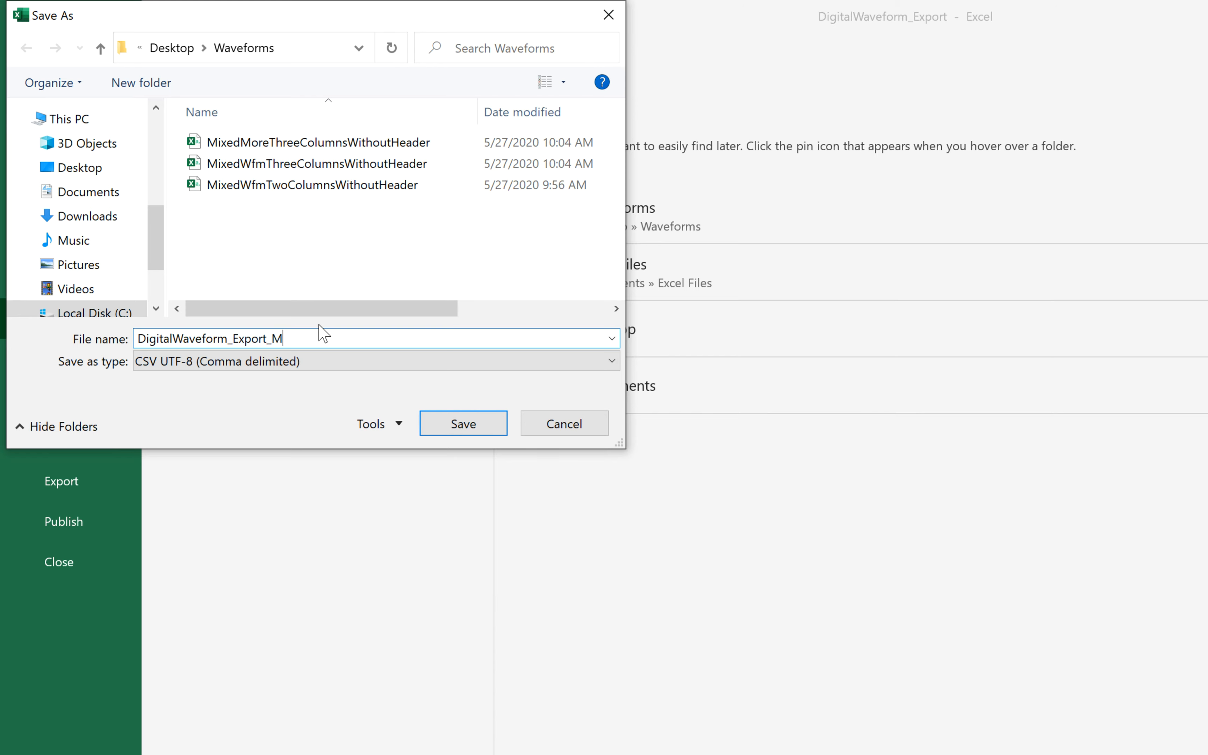
pyautogui.click(447, 424)
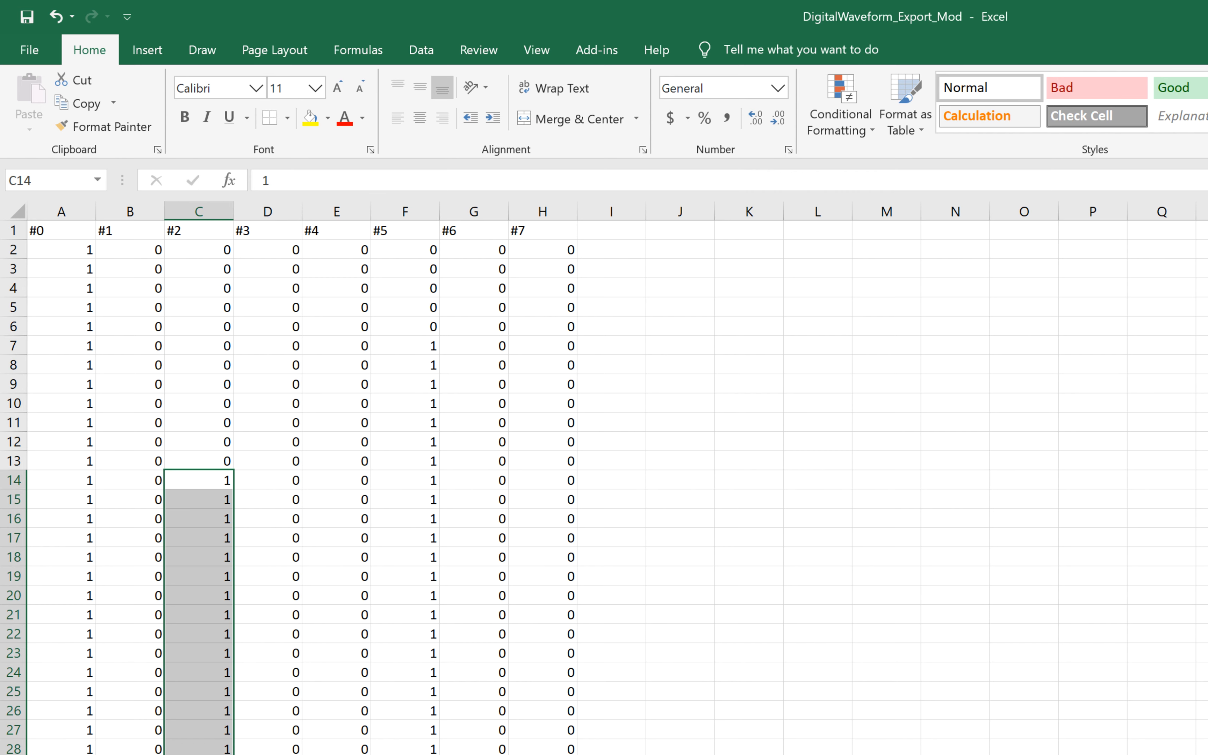
# Switch to atWaveformsEditor and import DigitalWaveform_Export_Mod from the Waveforms folder with the ADDR signal selected, showing all file types
pyautogui.moveTo(544, 735)
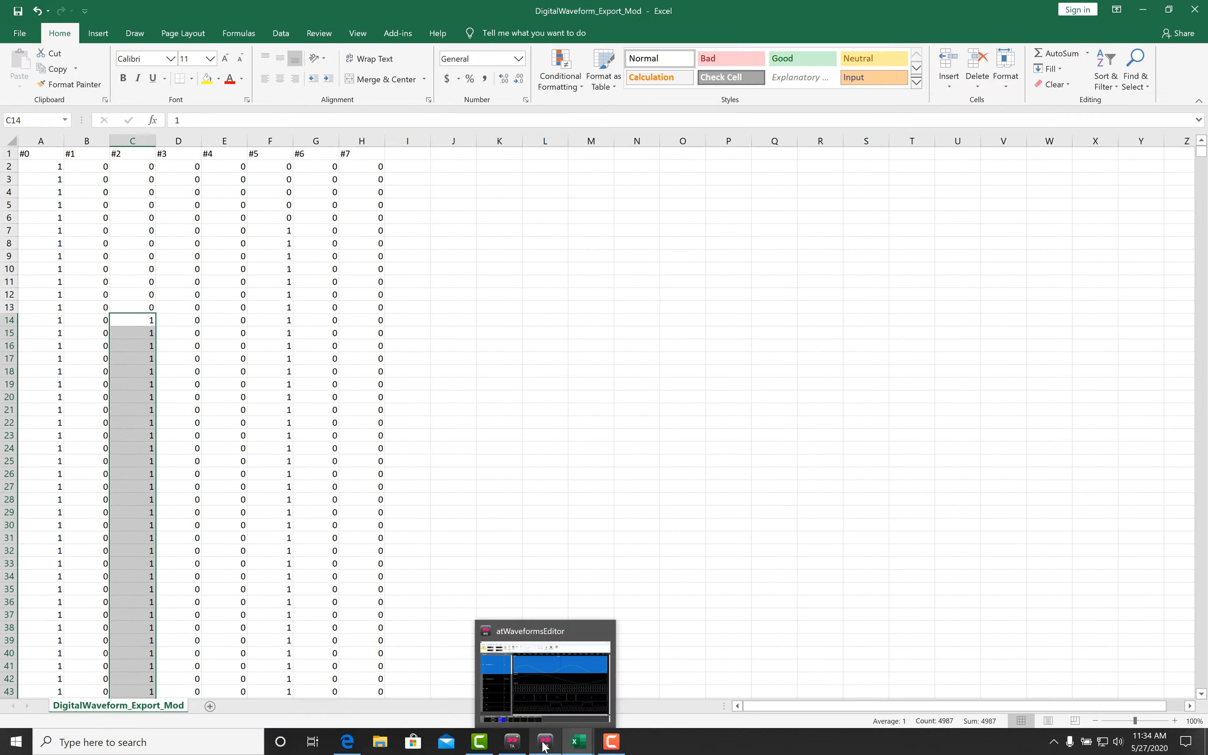
pyautogui.click(545, 688)
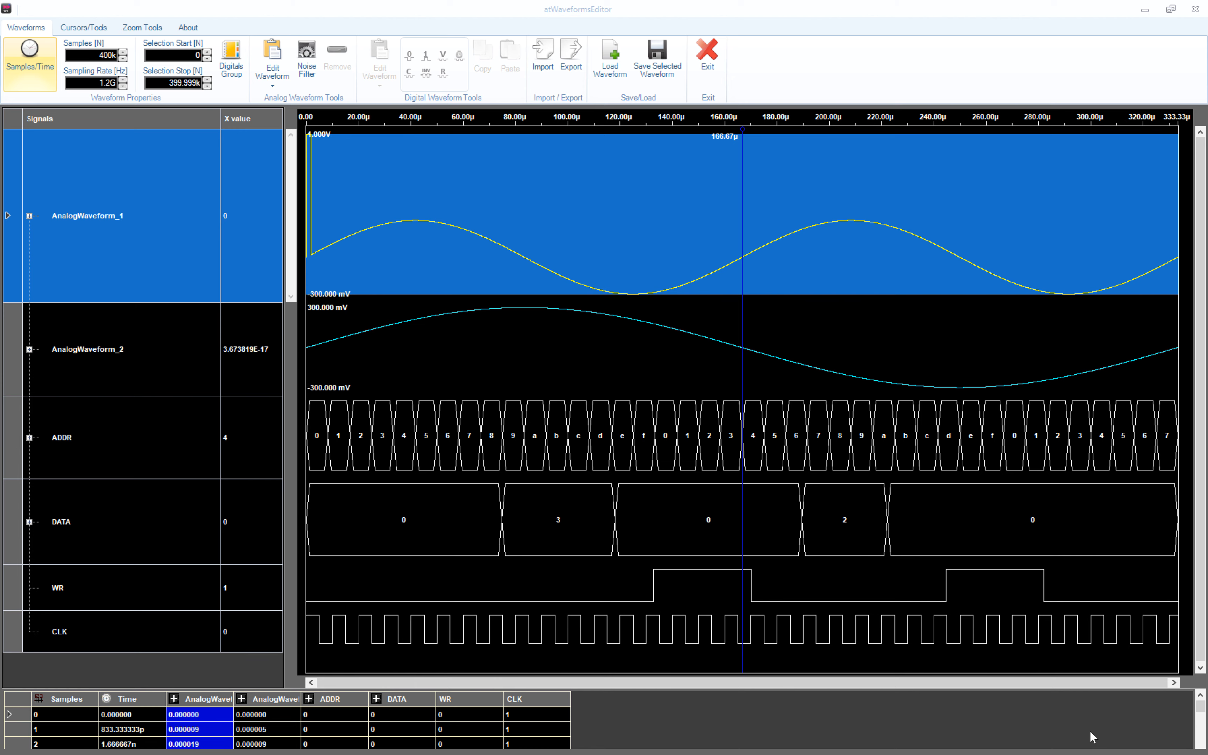
pyautogui.click(172, 450)
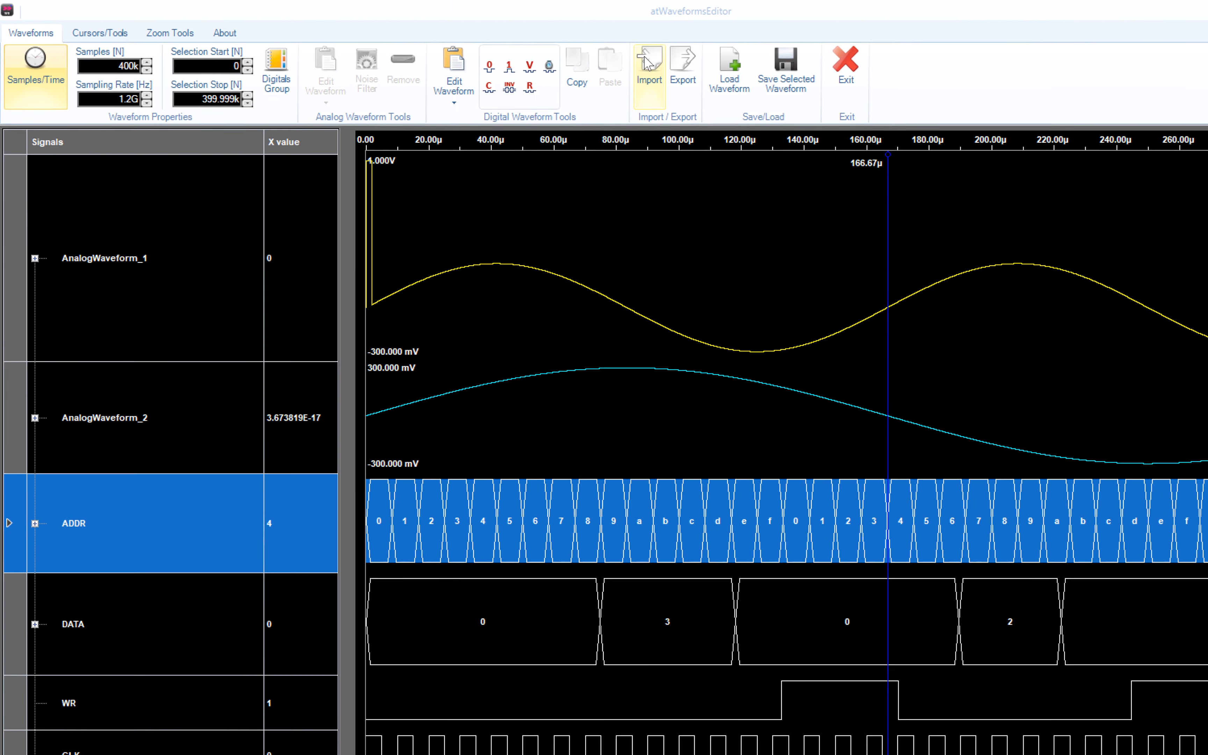
pyautogui.click(648, 63)
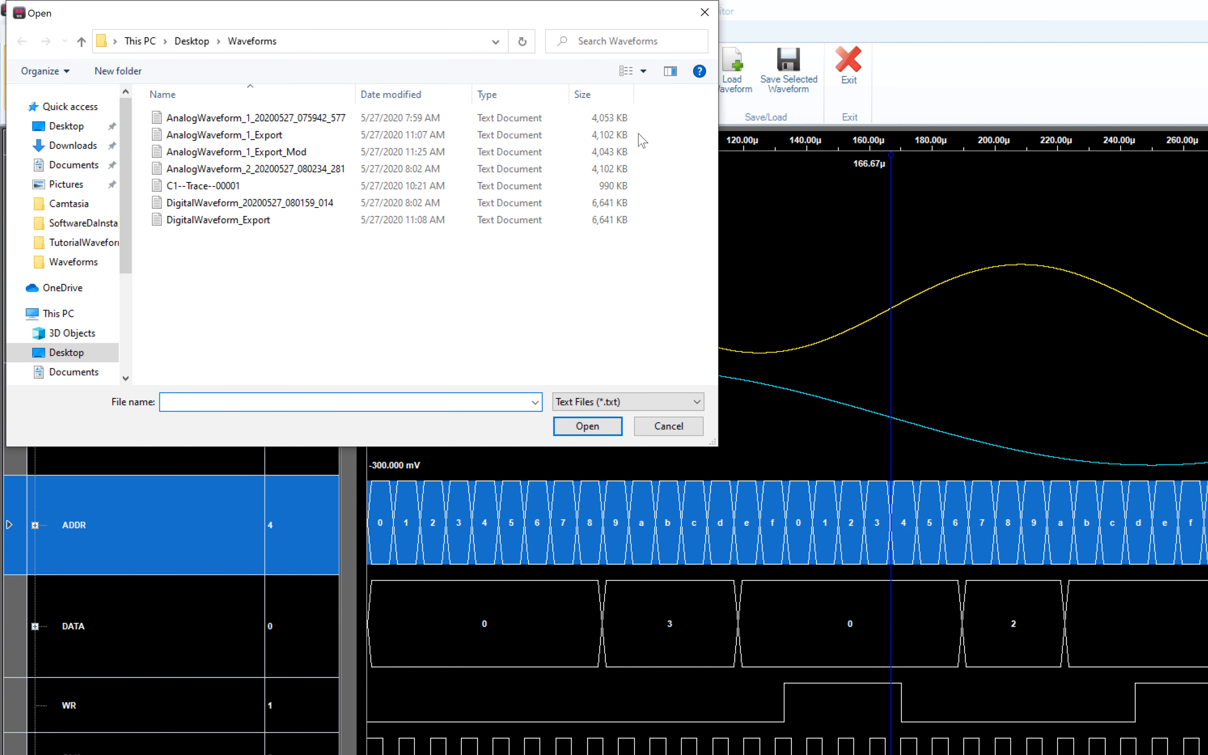
pyautogui.click(599, 402)
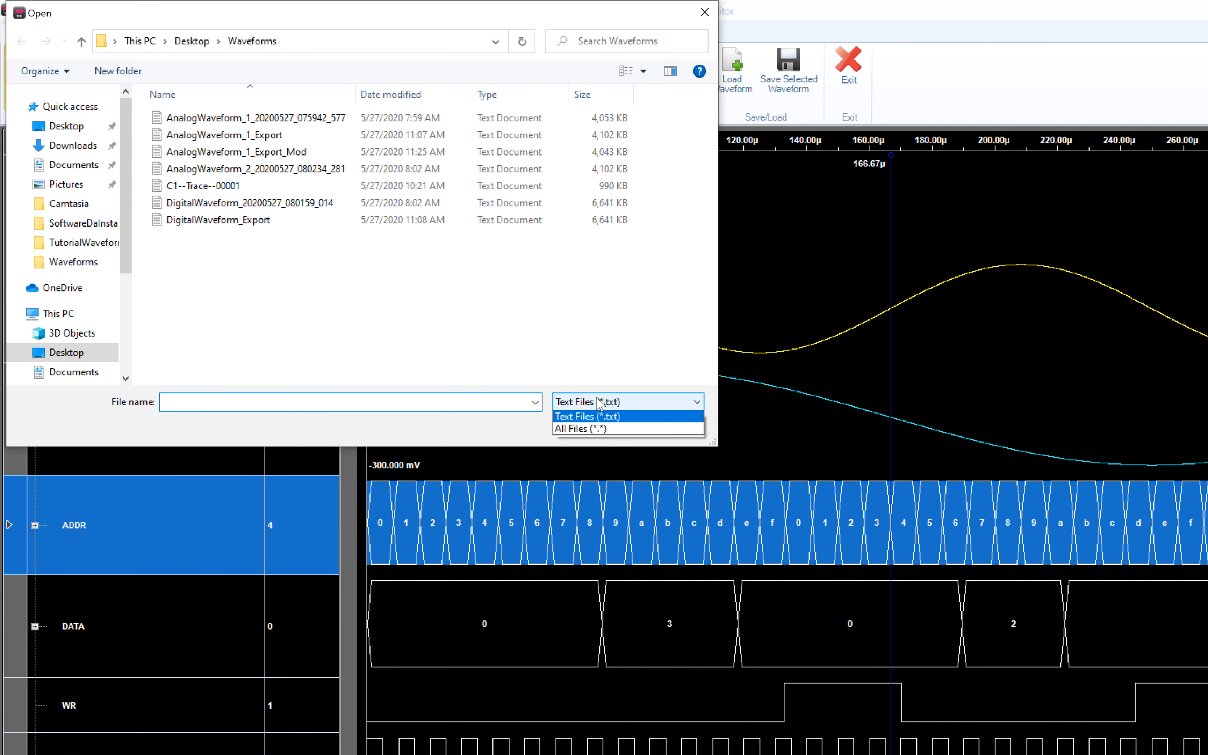
pyautogui.click(597, 429)
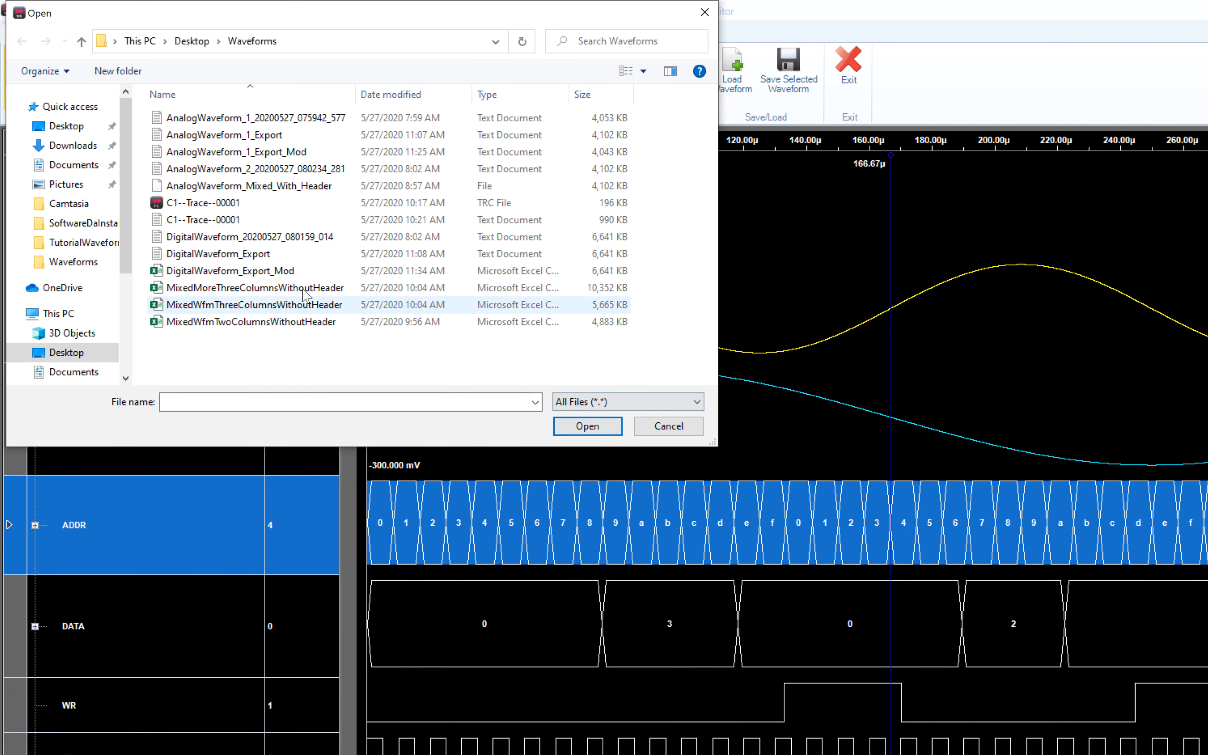
pyautogui.click(276, 272)
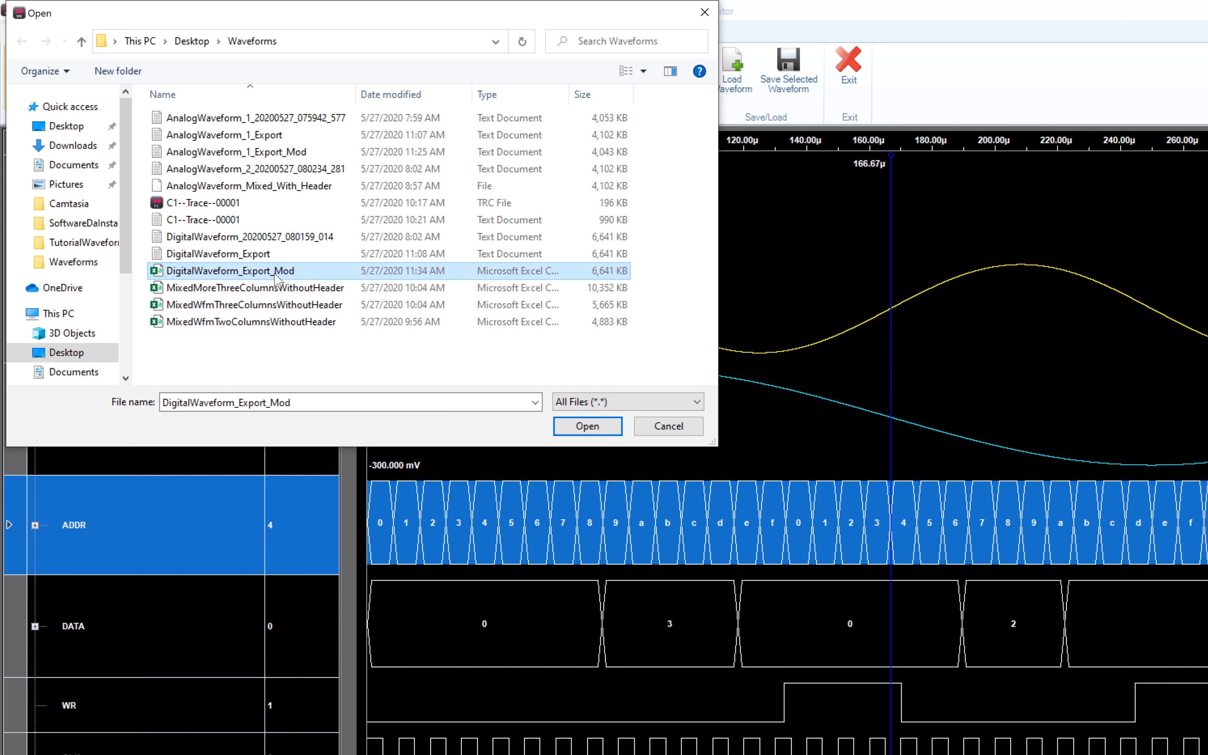
pyautogui.click(580, 429)
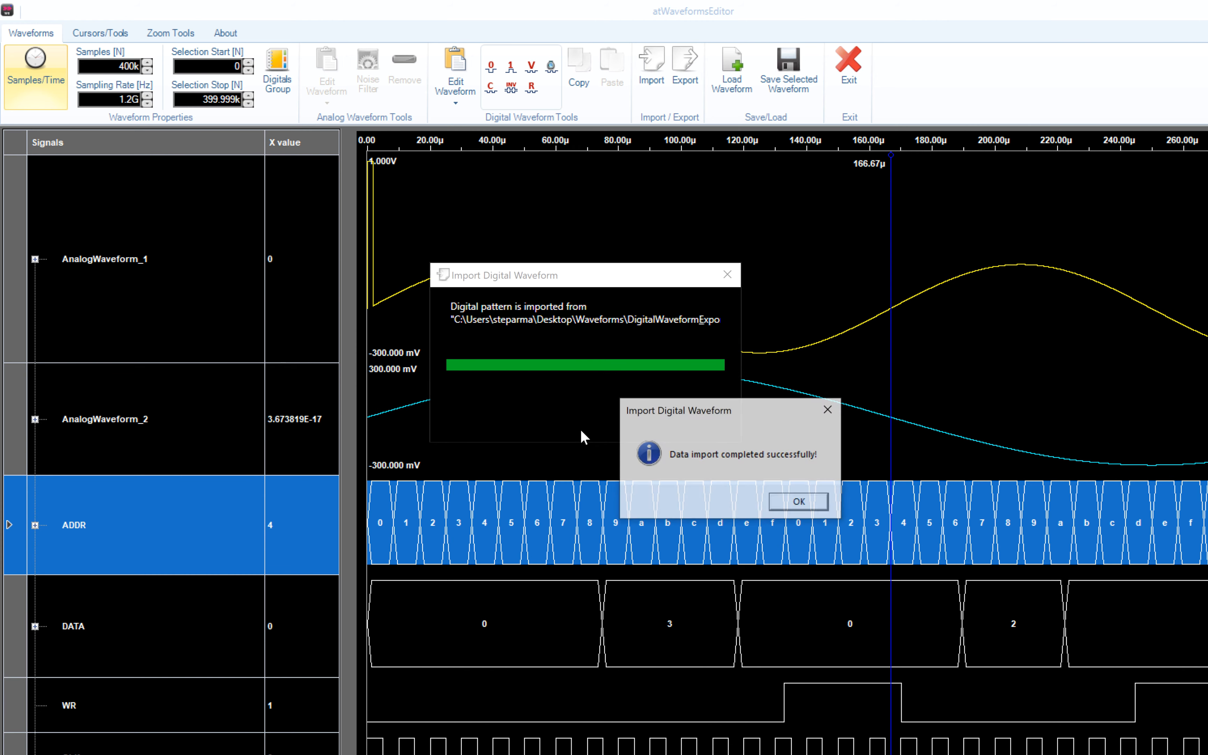
pyautogui.click(783, 506)
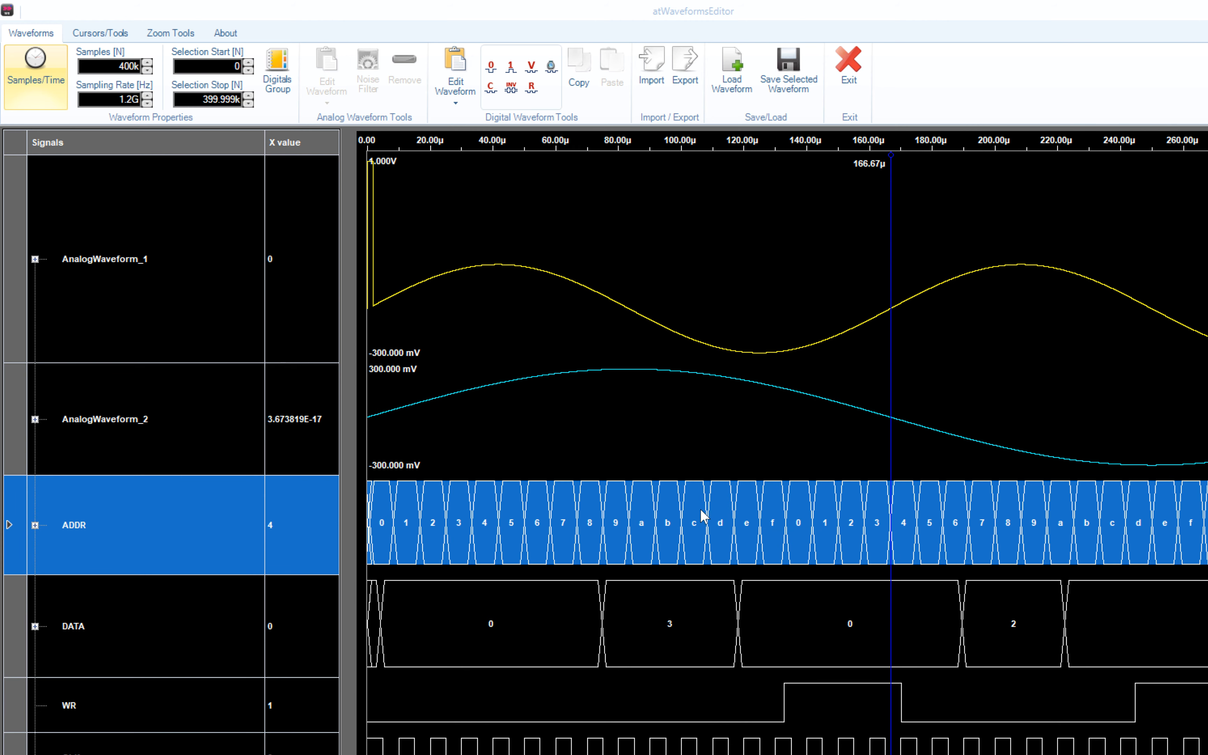
# Inspect the very start of the digital waveforms with Zoom Manual, expanding the ADDR and DATA groups to examine their individual lines
pyautogui.click(166, 35)
pyautogui.click(60, 96)
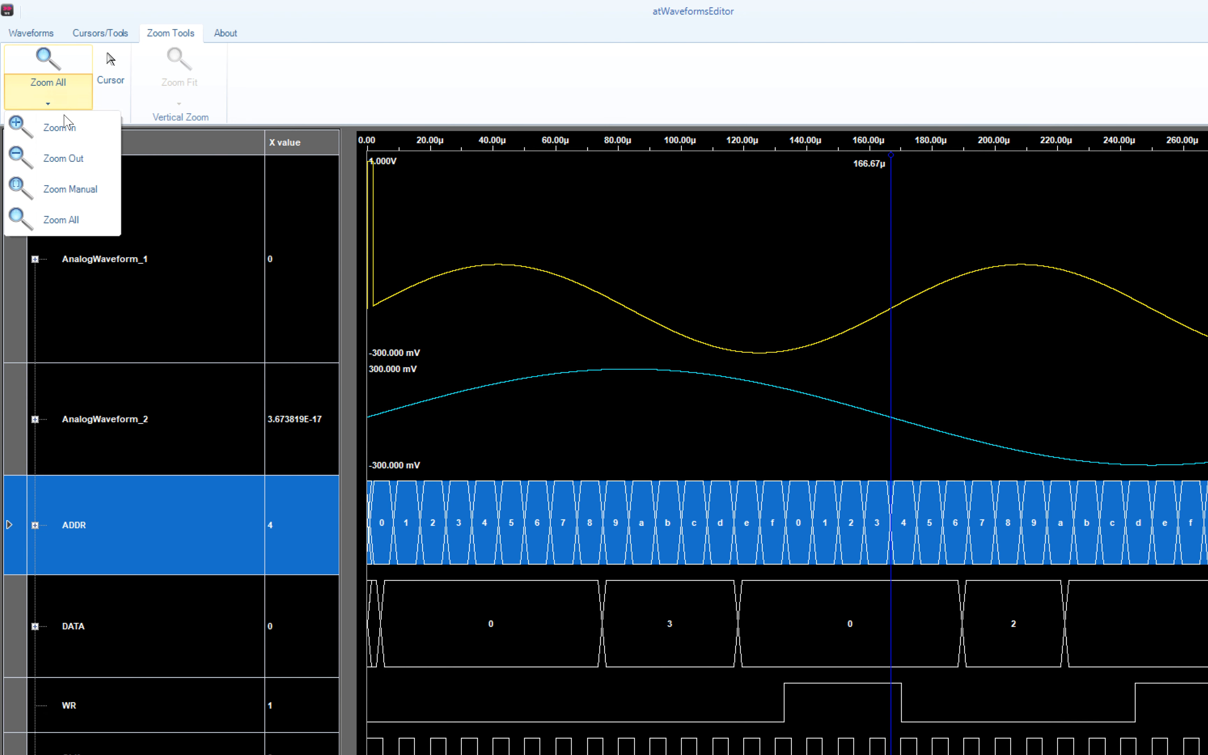
pyautogui.click(75, 190)
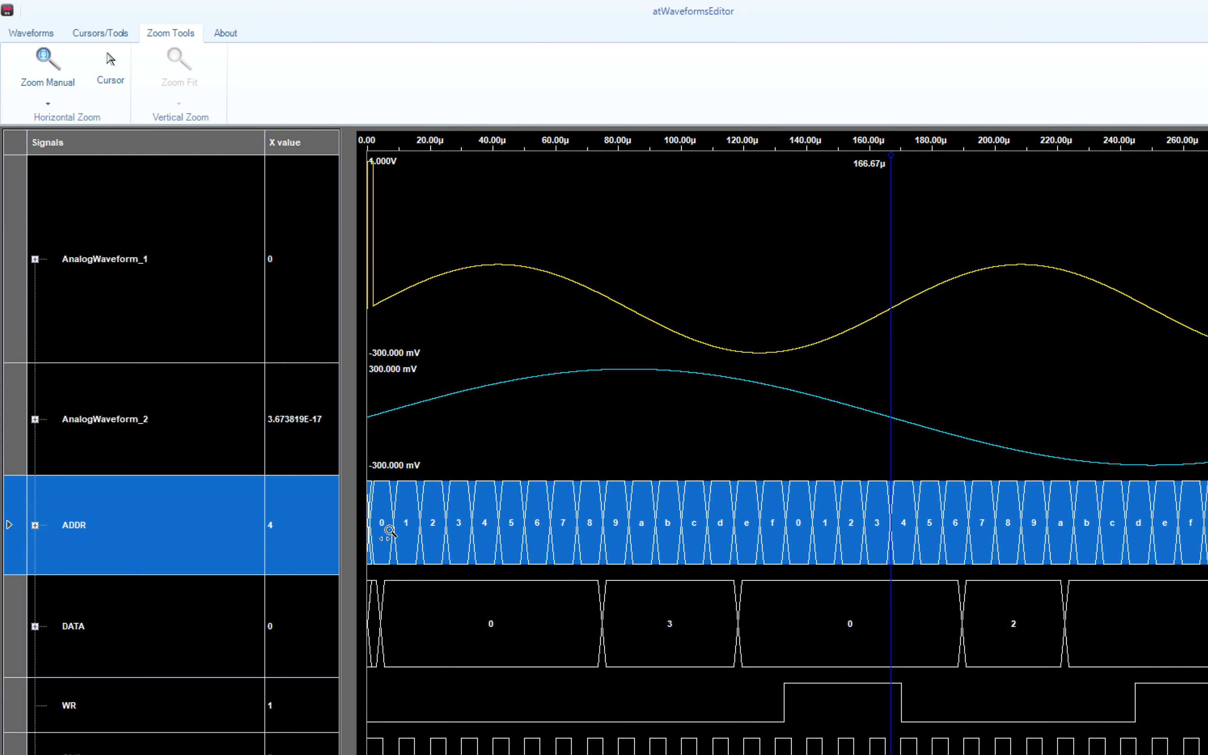
pyautogui.moveTo(393, 530)
pyautogui.mouseDown()
pyautogui.moveTo(365, 519)
pyautogui.moveTo(334, 529)
pyautogui.mouseUp()
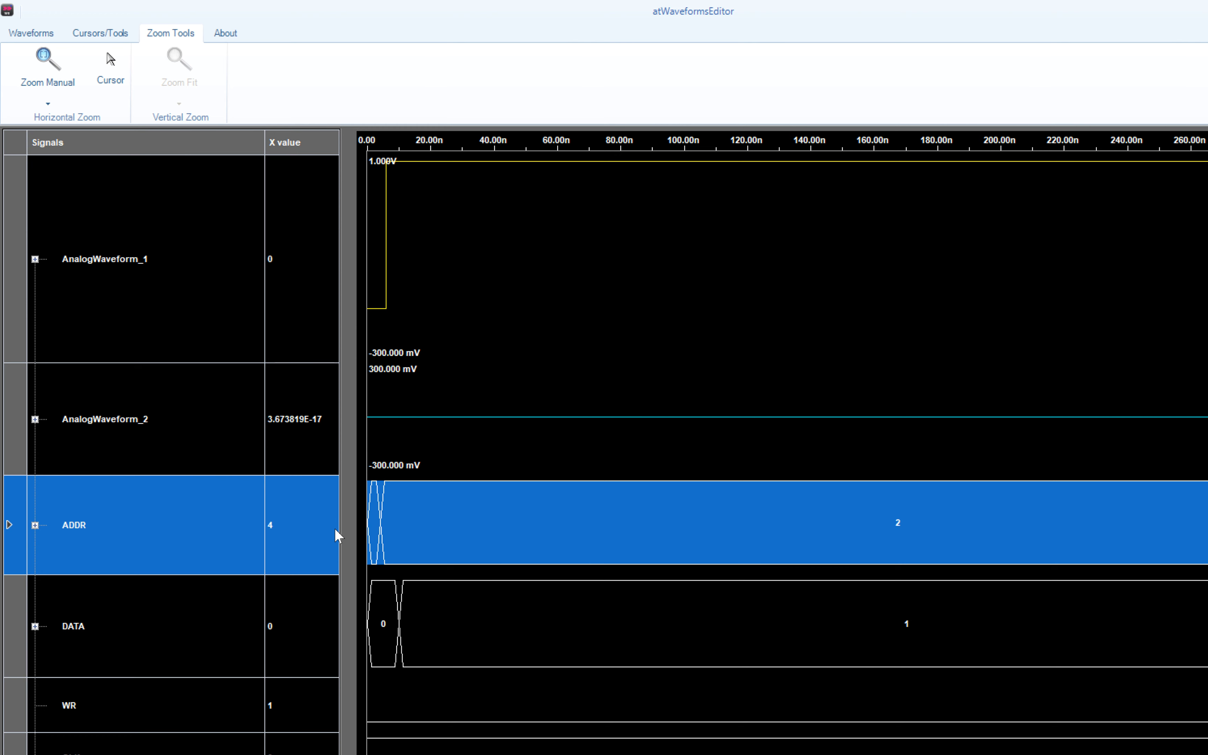
pyautogui.click(35, 525)
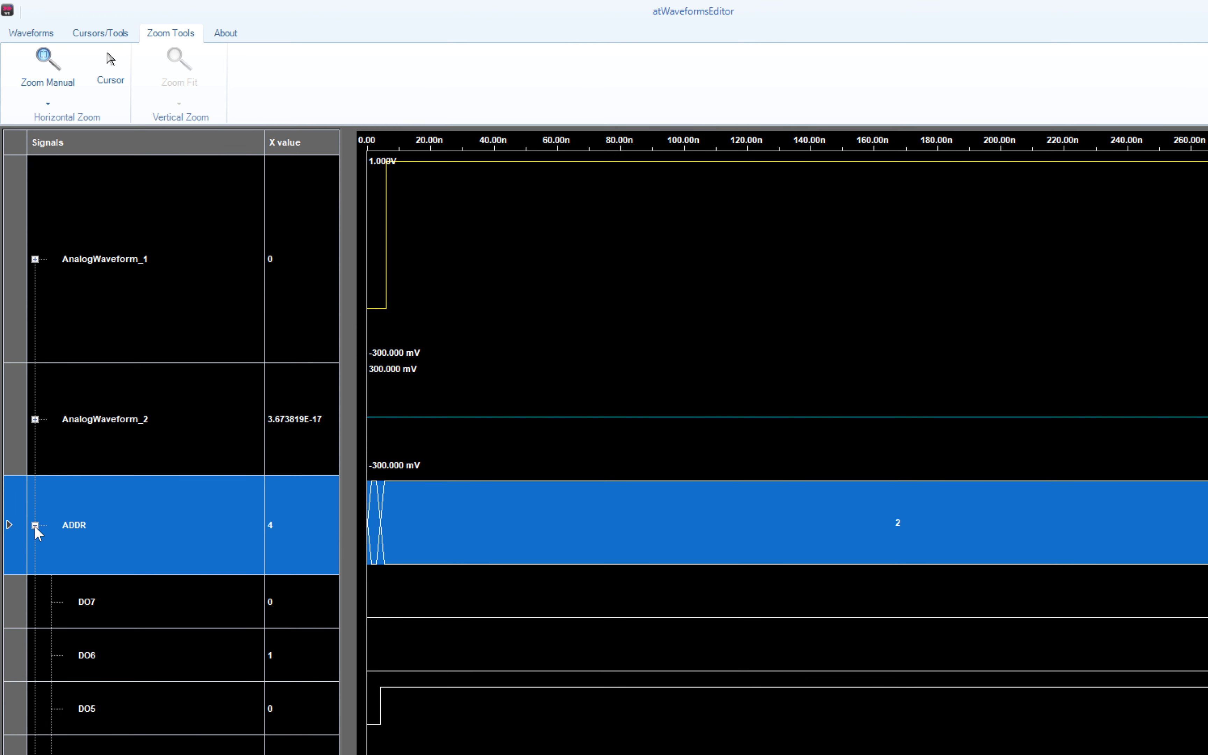
pyautogui.click(173, 700)
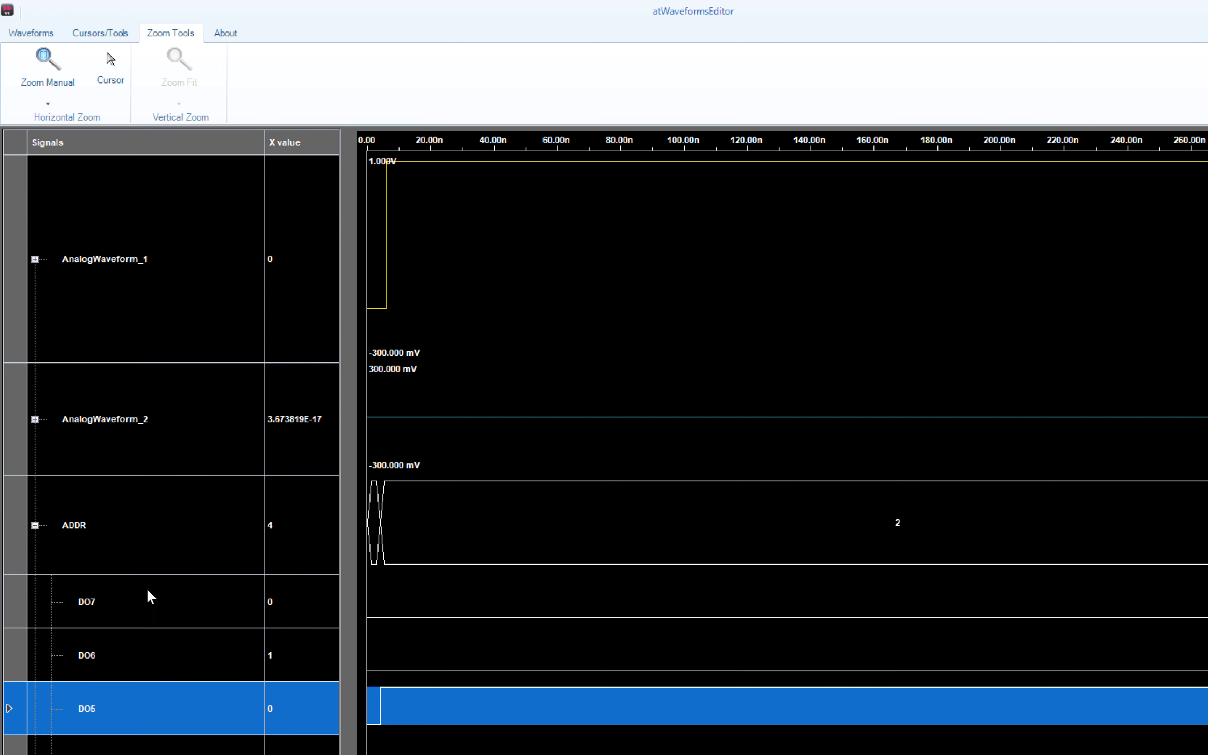
pyautogui.scroll(-3, 145, 583)
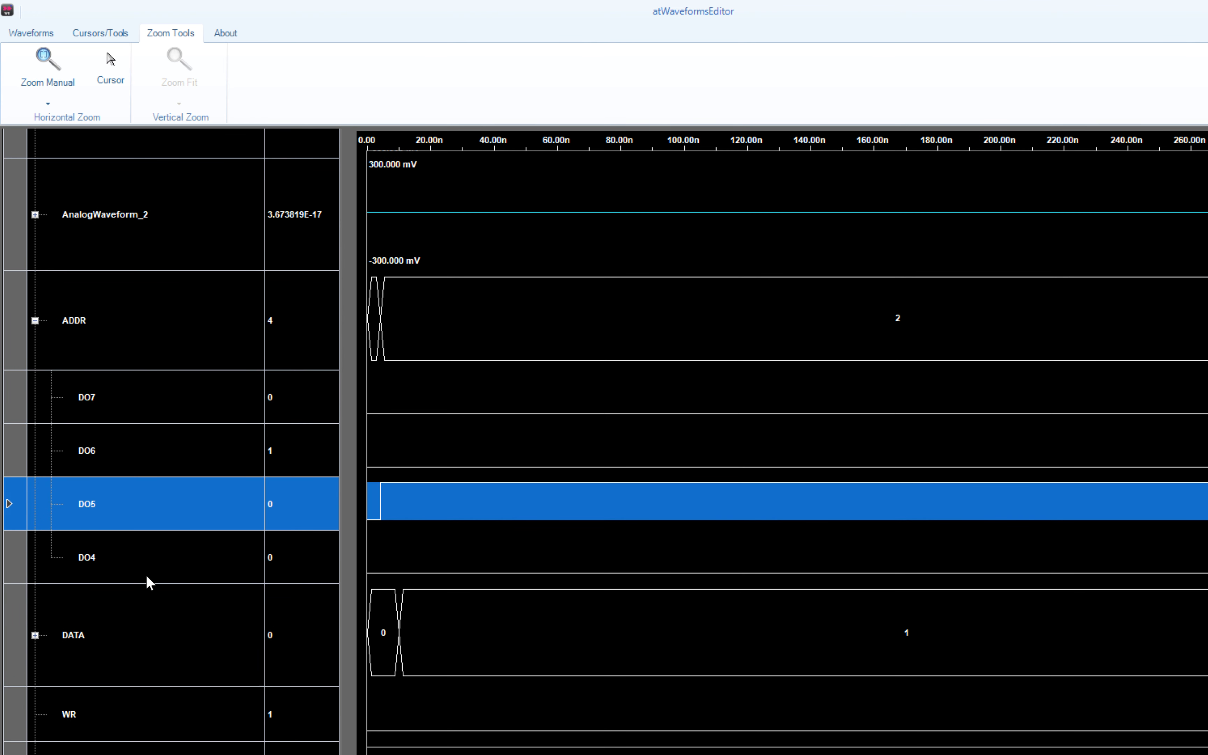
pyautogui.click(35, 635)
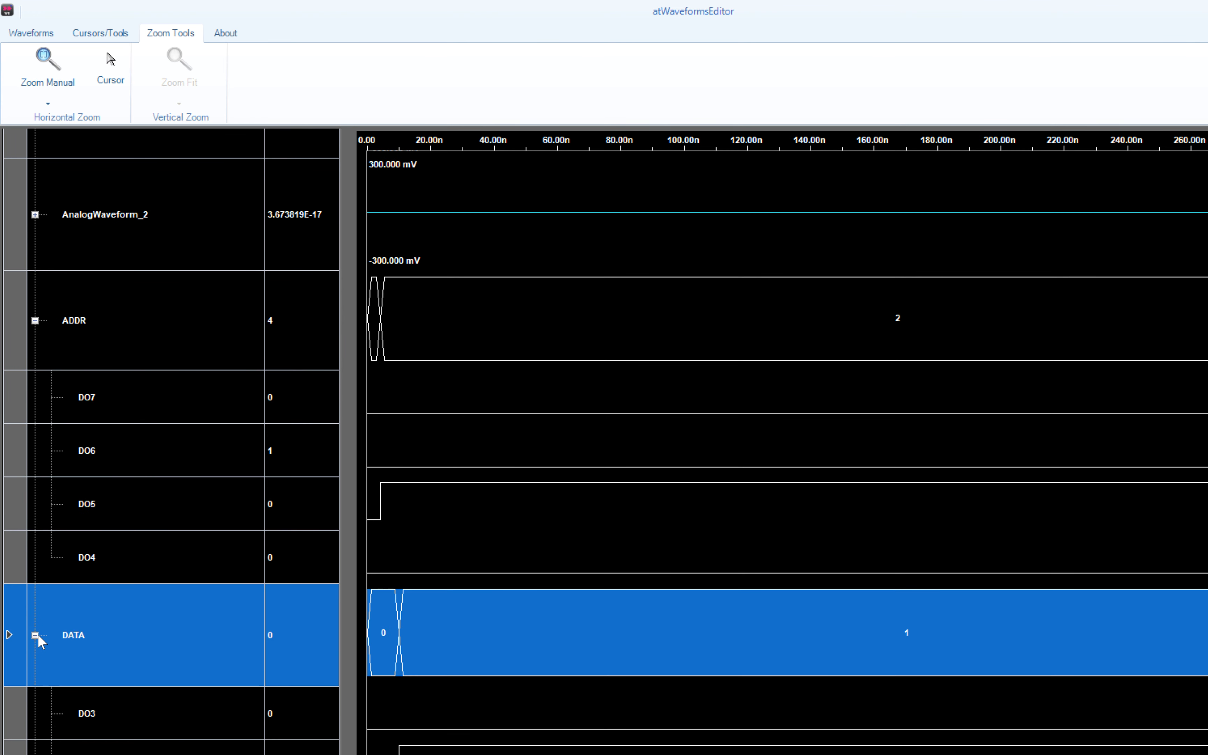
pyautogui.scroll(-2, 149, 627)
pyautogui.click(149, 654)
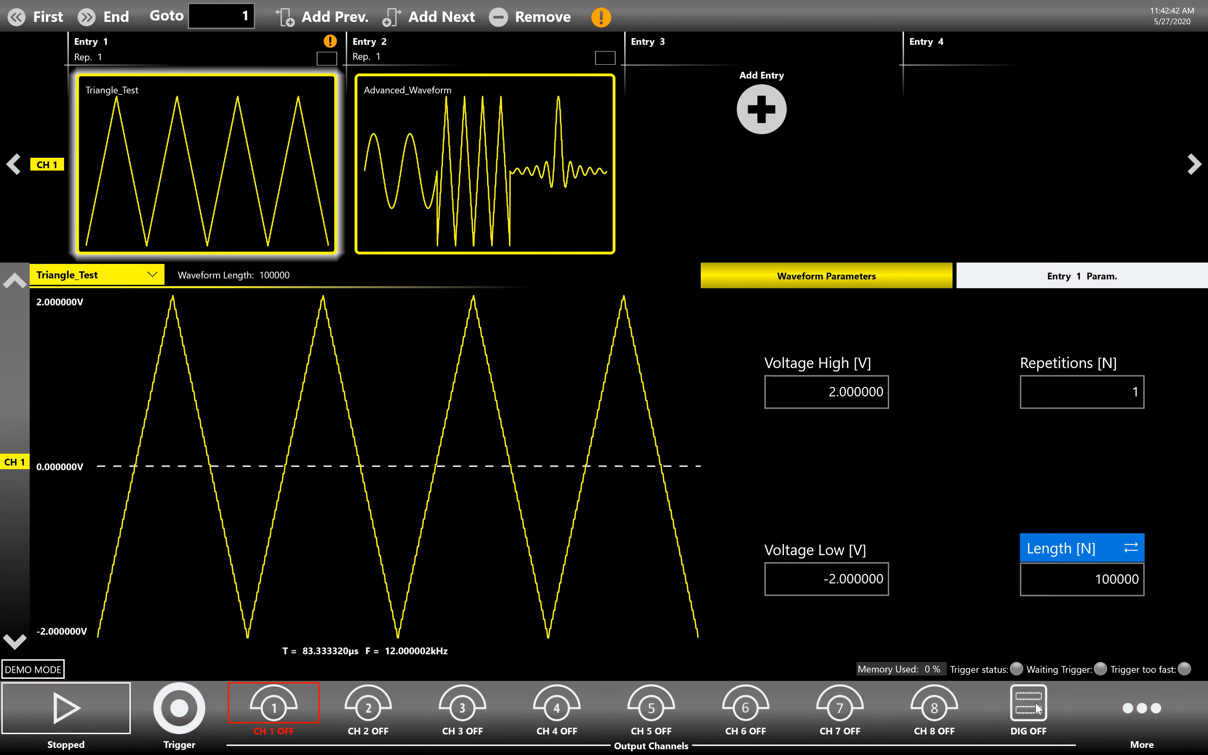
# Import AnalogWaveform_1_Export_Mod from the Waveforms folder into the generator's waveform list as an Analog waveform
pyautogui.click(1160, 709)
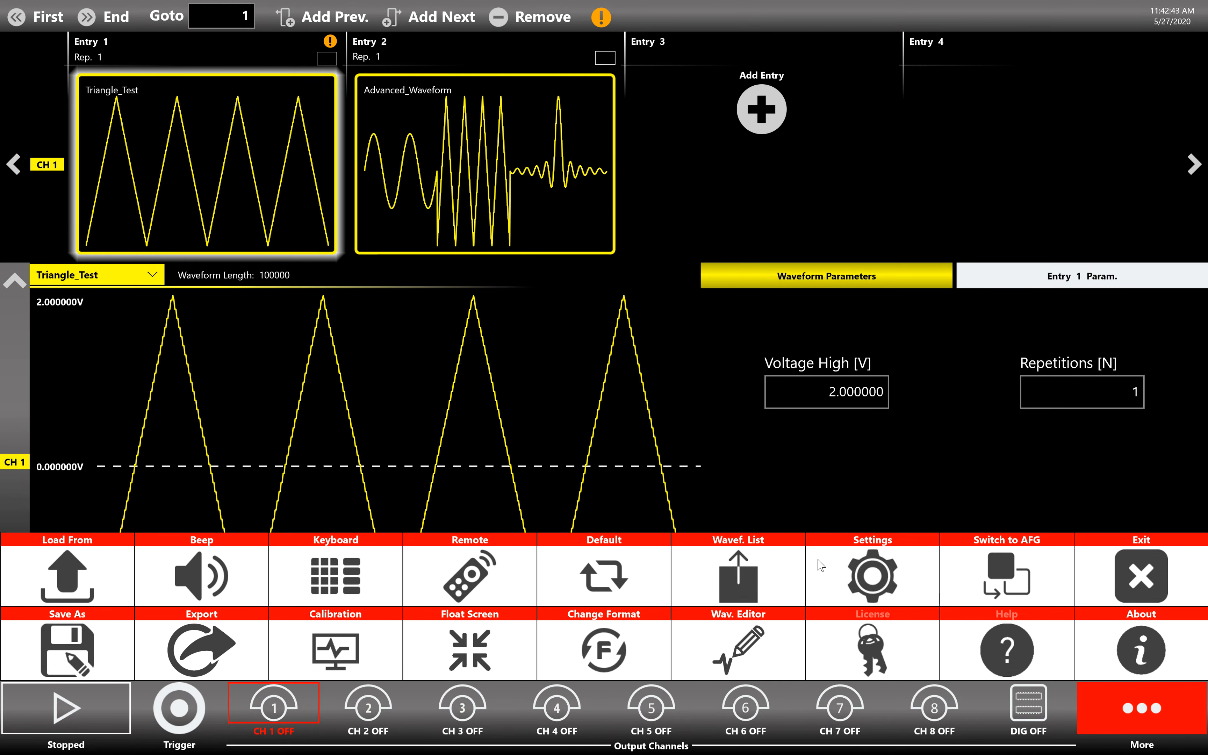
pyautogui.click(711, 575)
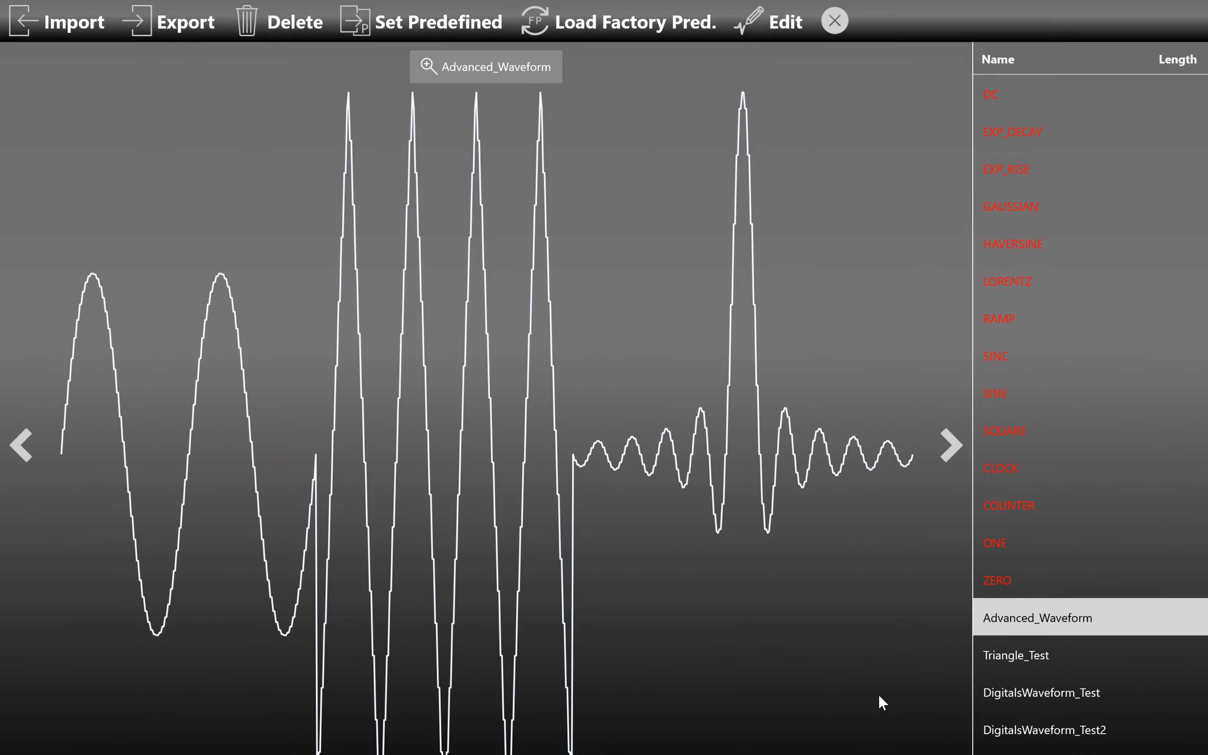
pyautogui.click(100, 22)
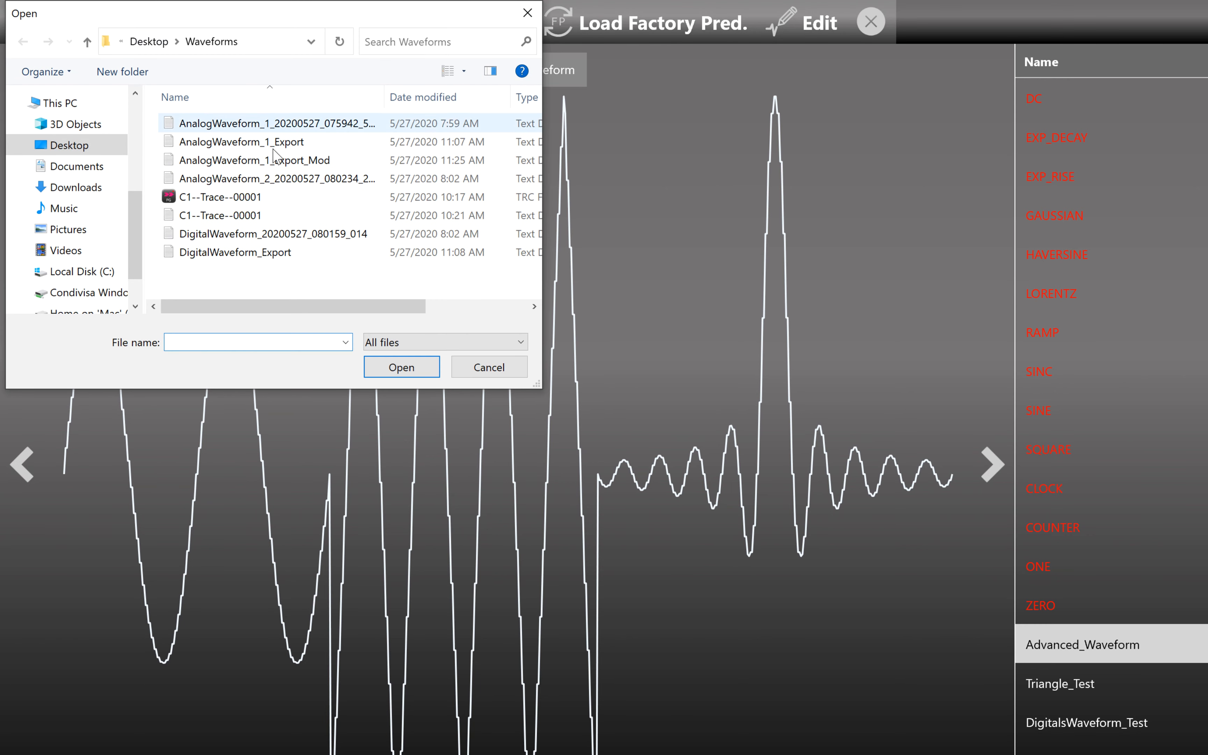
pyautogui.click(277, 160)
pyautogui.click(396, 368)
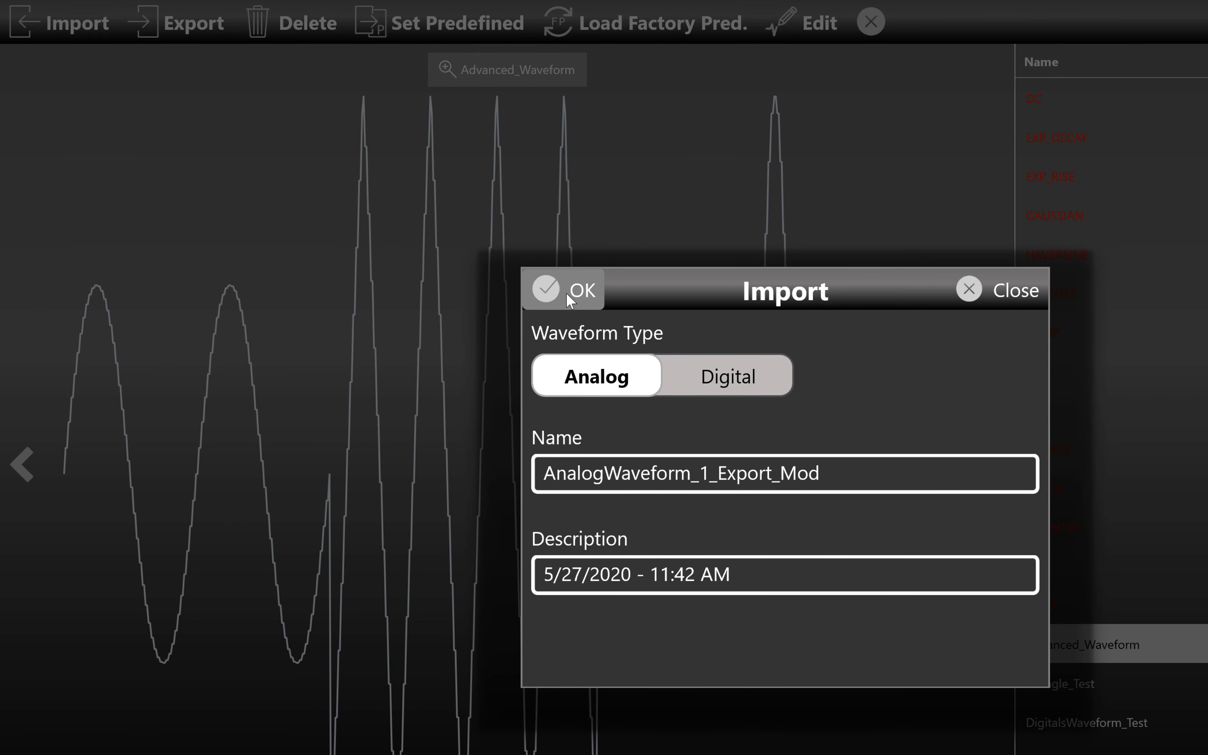
pyautogui.click(571, 300)
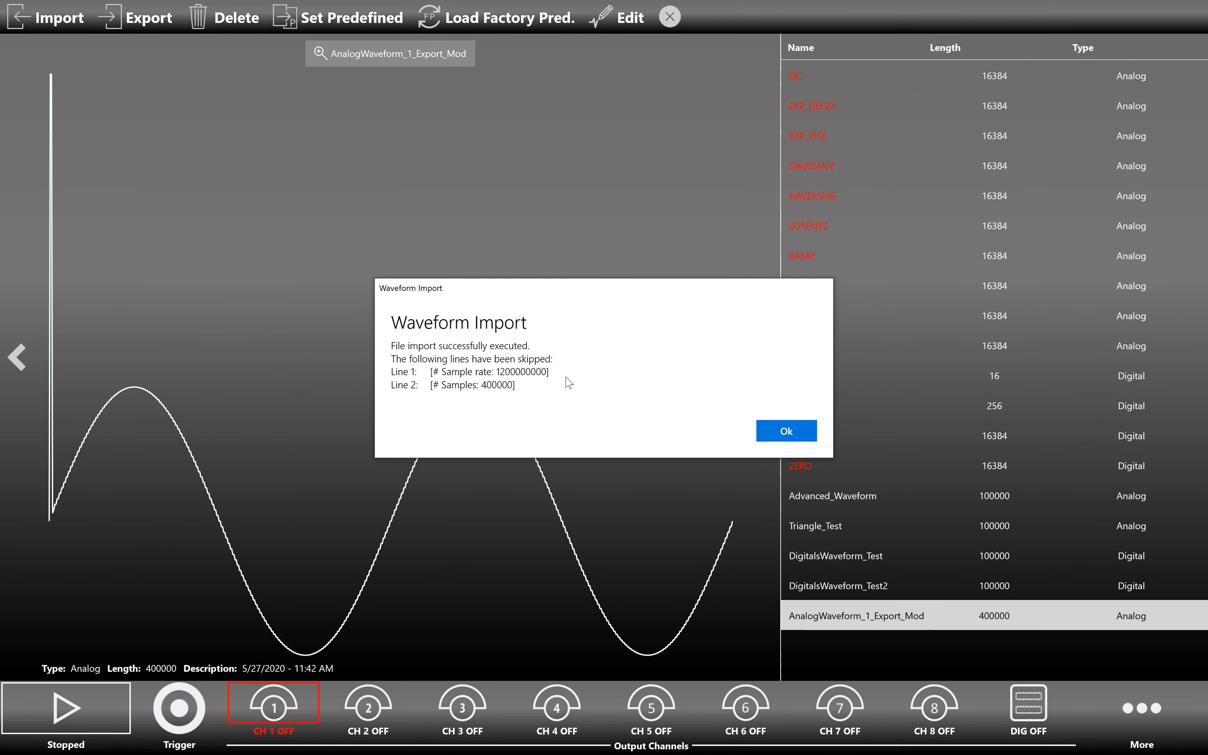
pyautogui.click(773, 431)
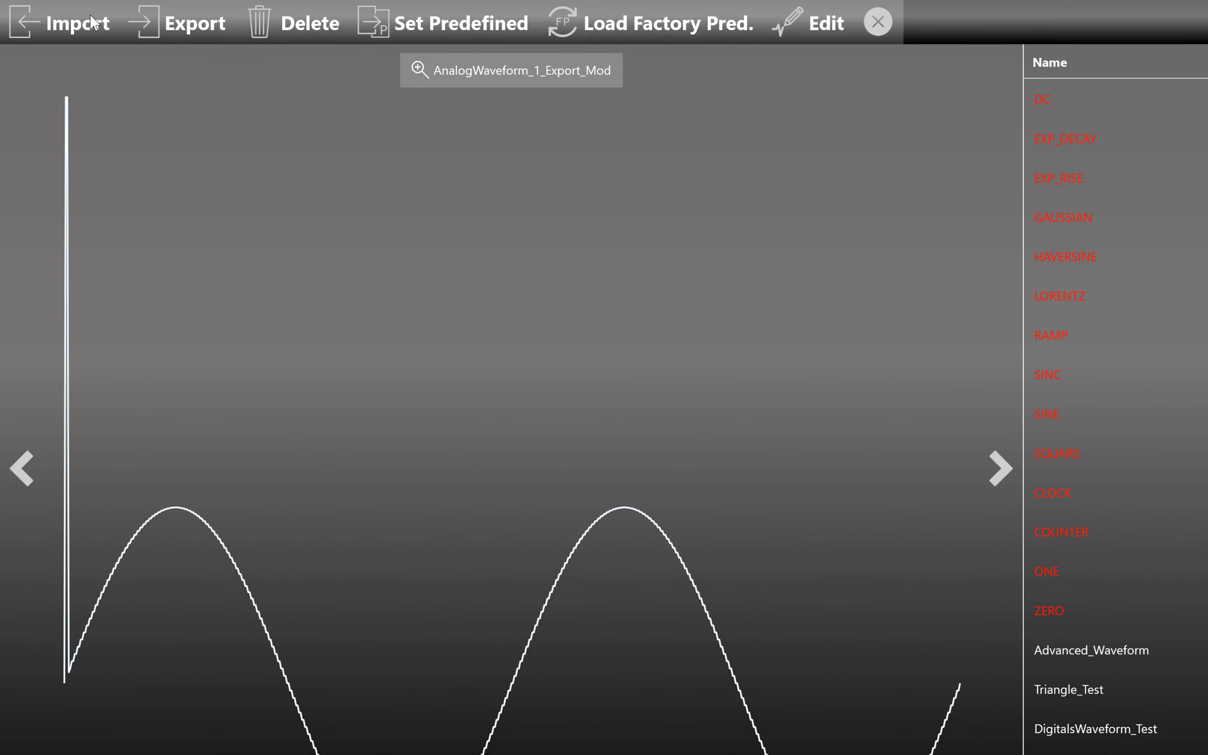
# List all file types with *.* in the waveform import dialog and rename DigitalWaveform_Export_Mod.csv to DigitalWaveform_Export_Mod.txt
pyautogui.click(57, 17)
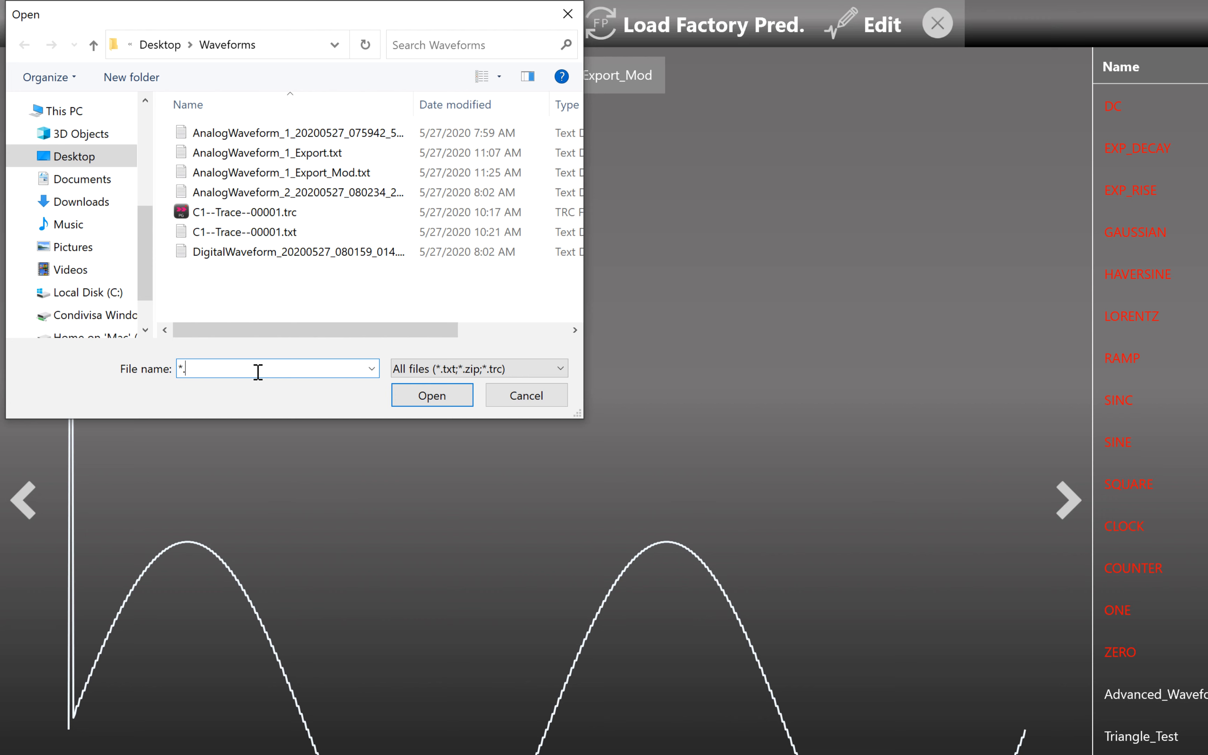
pyautogui.press('Return')
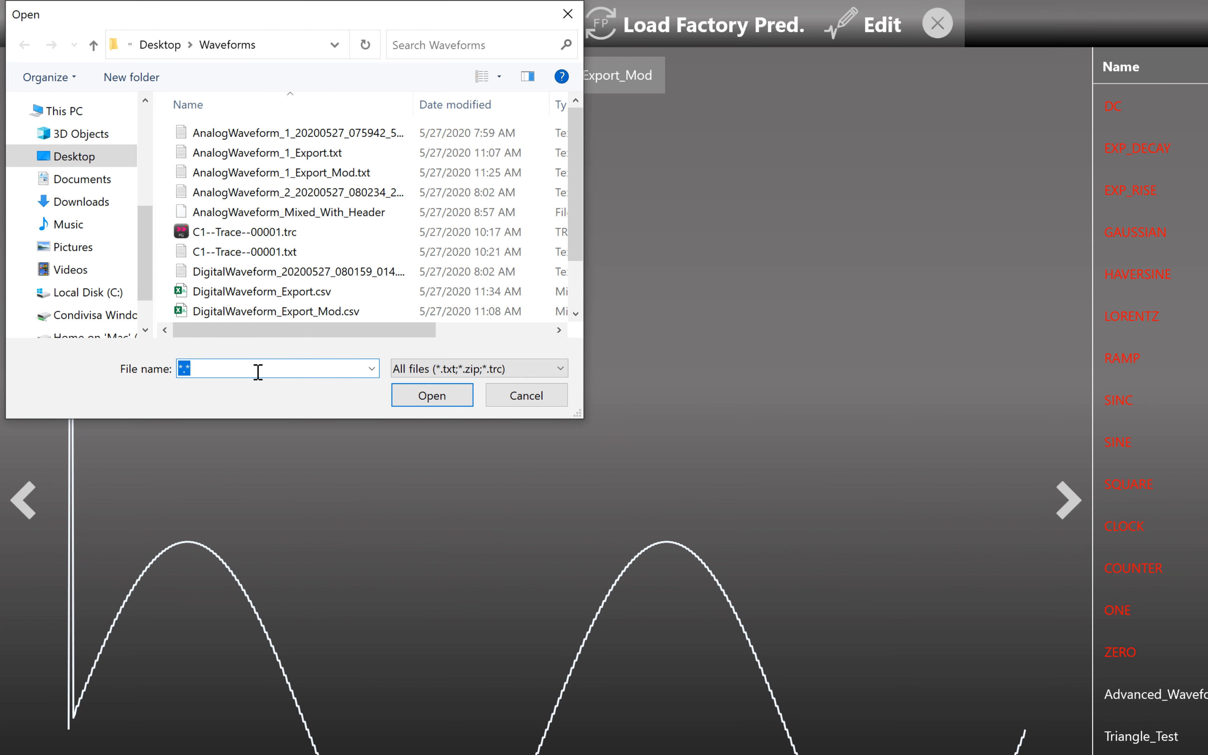
pyautogui.scroll(-1, 576, 264)
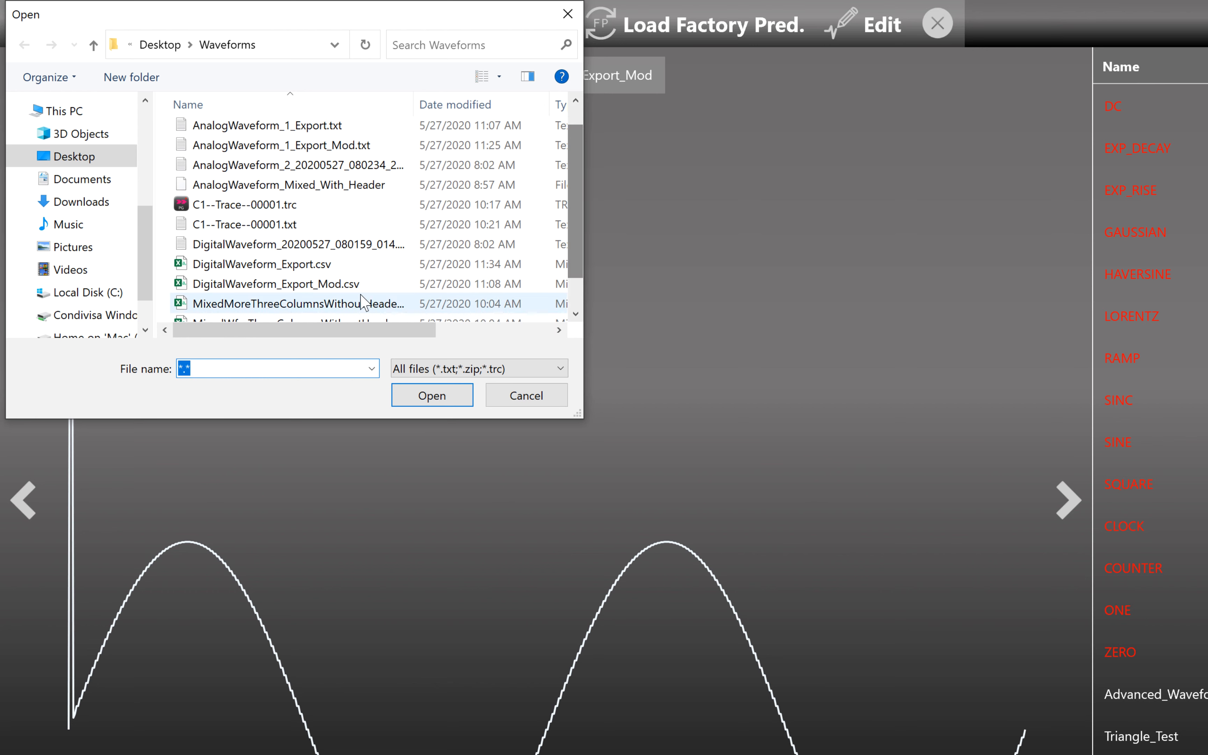
pyautogui.click(353, 287)
pyautogui.click(356, 290)
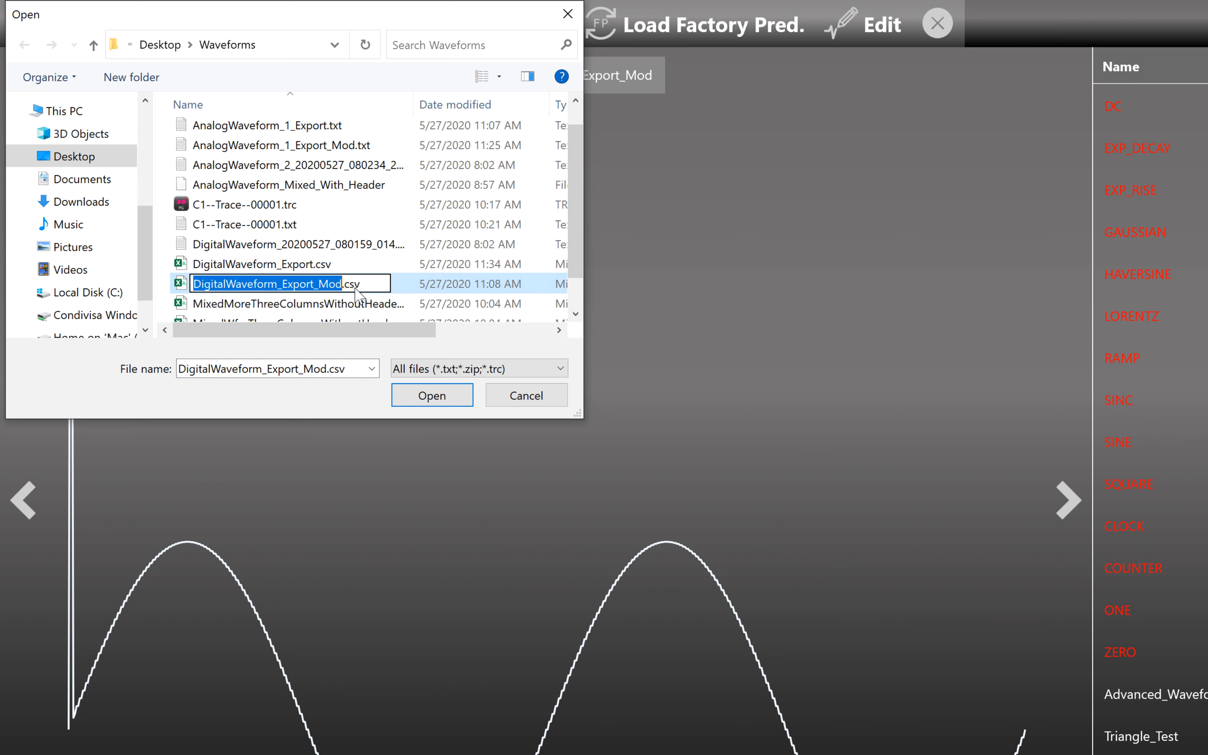
pyautogui.moveTo(360, 285); pyautogui.dragTo(353, 287)
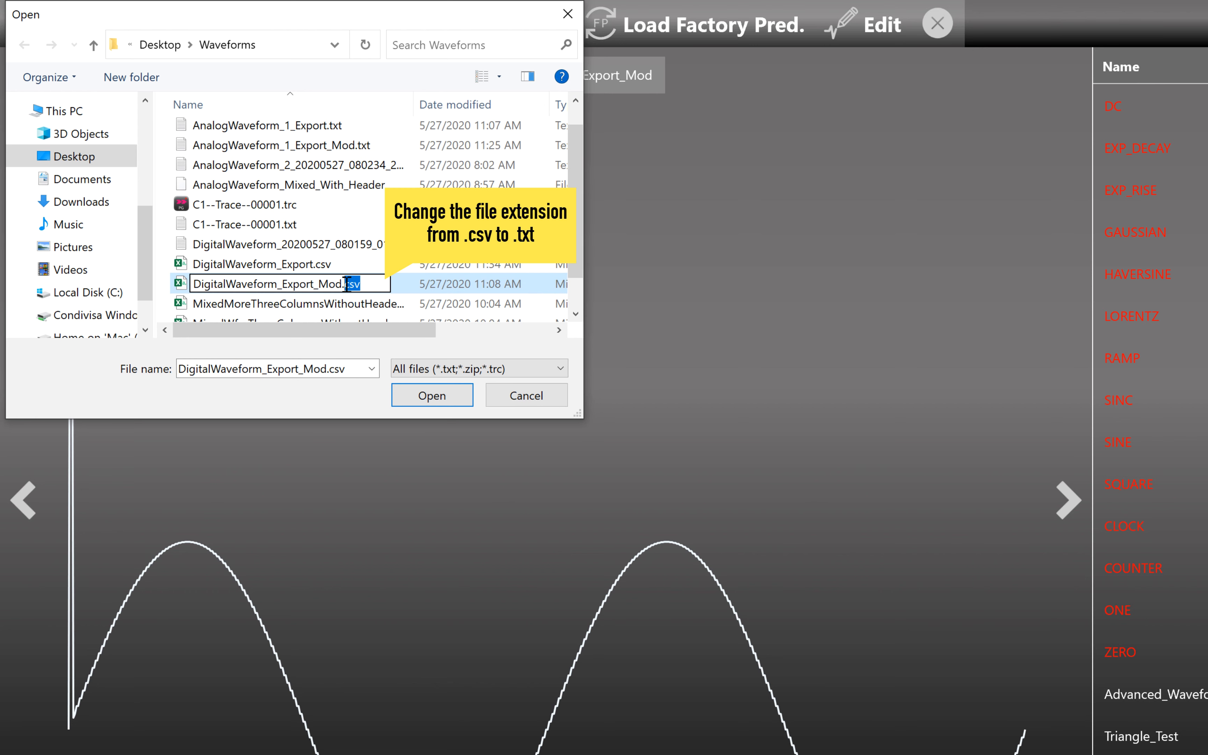
pyautogui.write('txt')
pyautogui.press('Return')
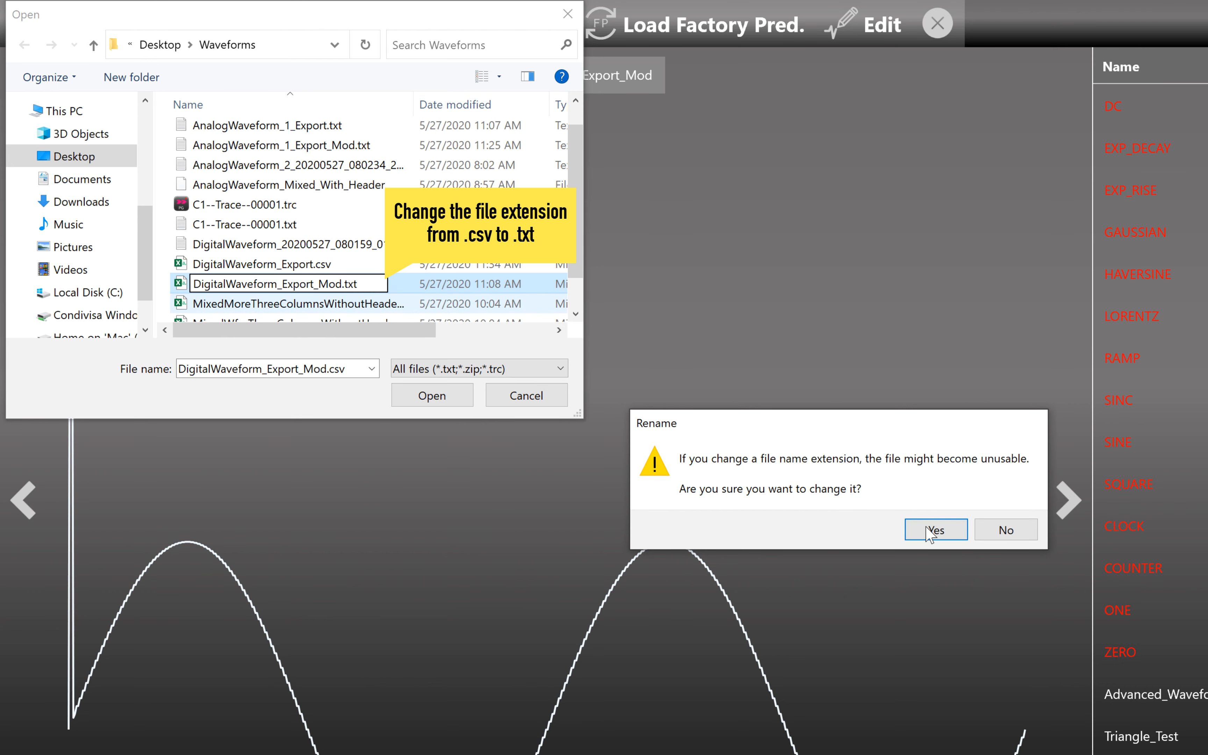
pyautogui.click(931, 532)
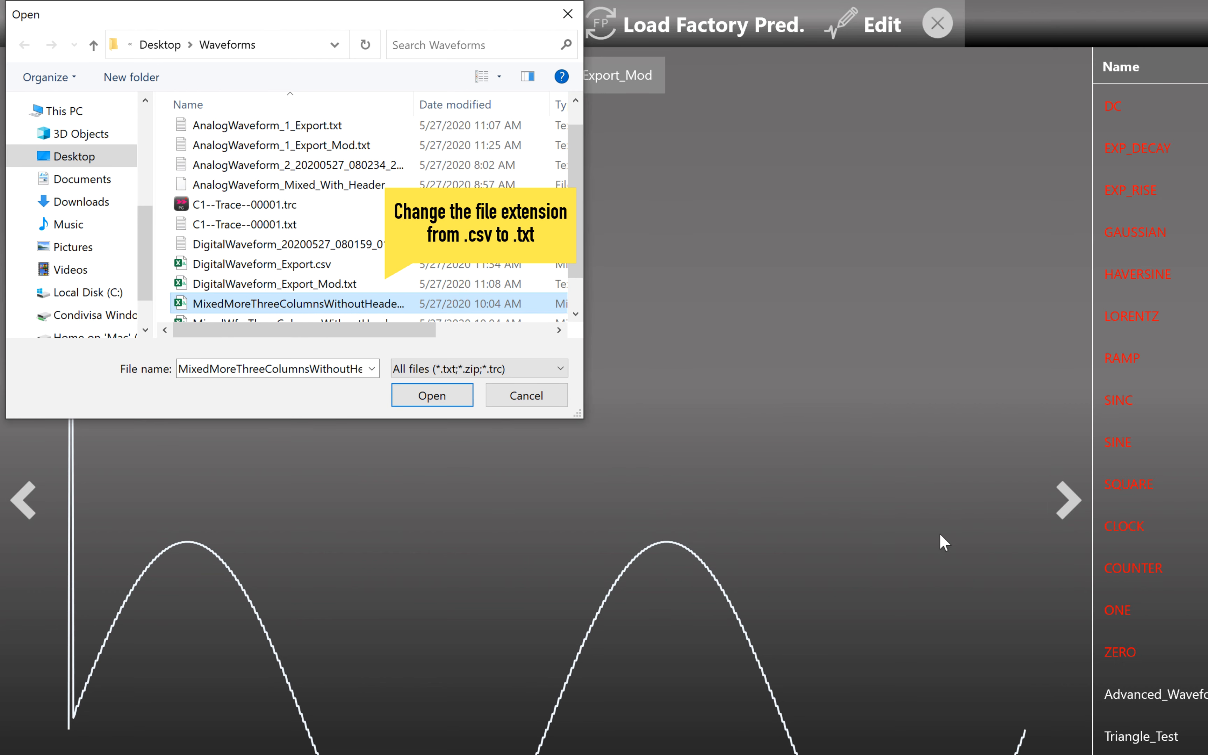
# Import DigitalWaveform_Export_Mod.txt into the waveform list with the waveform type set to Digital
pyautogui.click(301, 284)
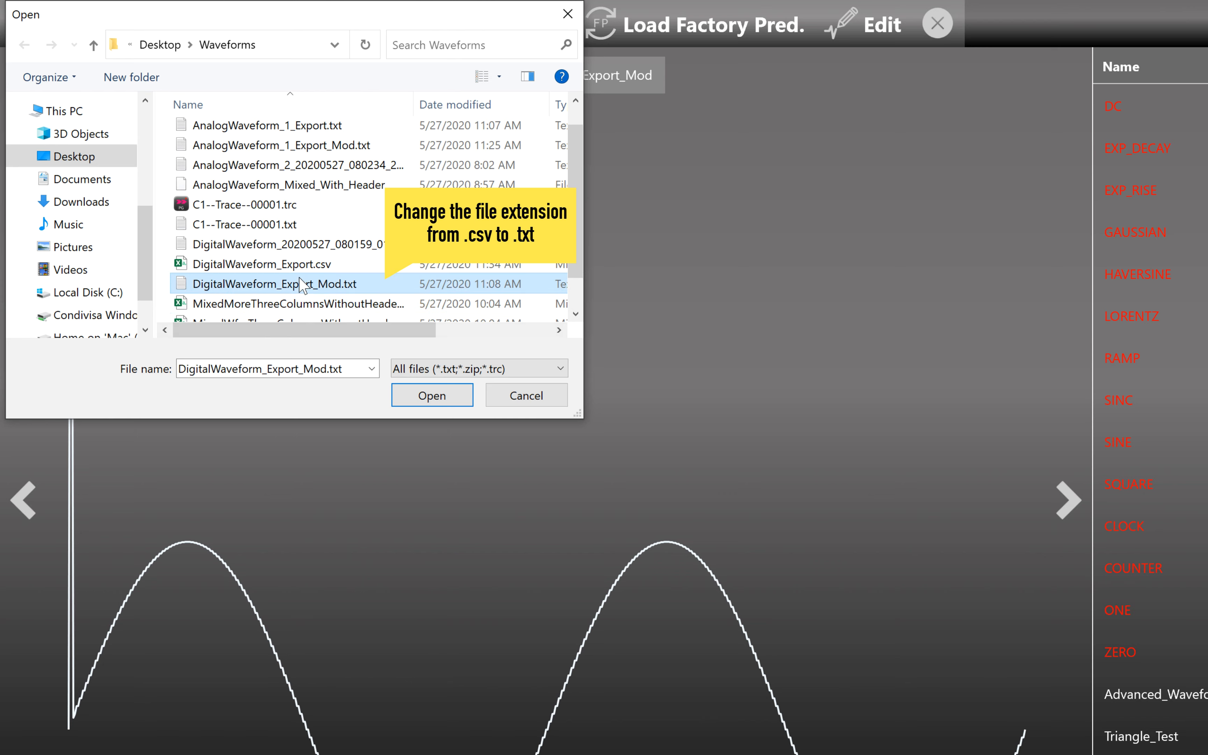
pyautogui.click(438, 395)
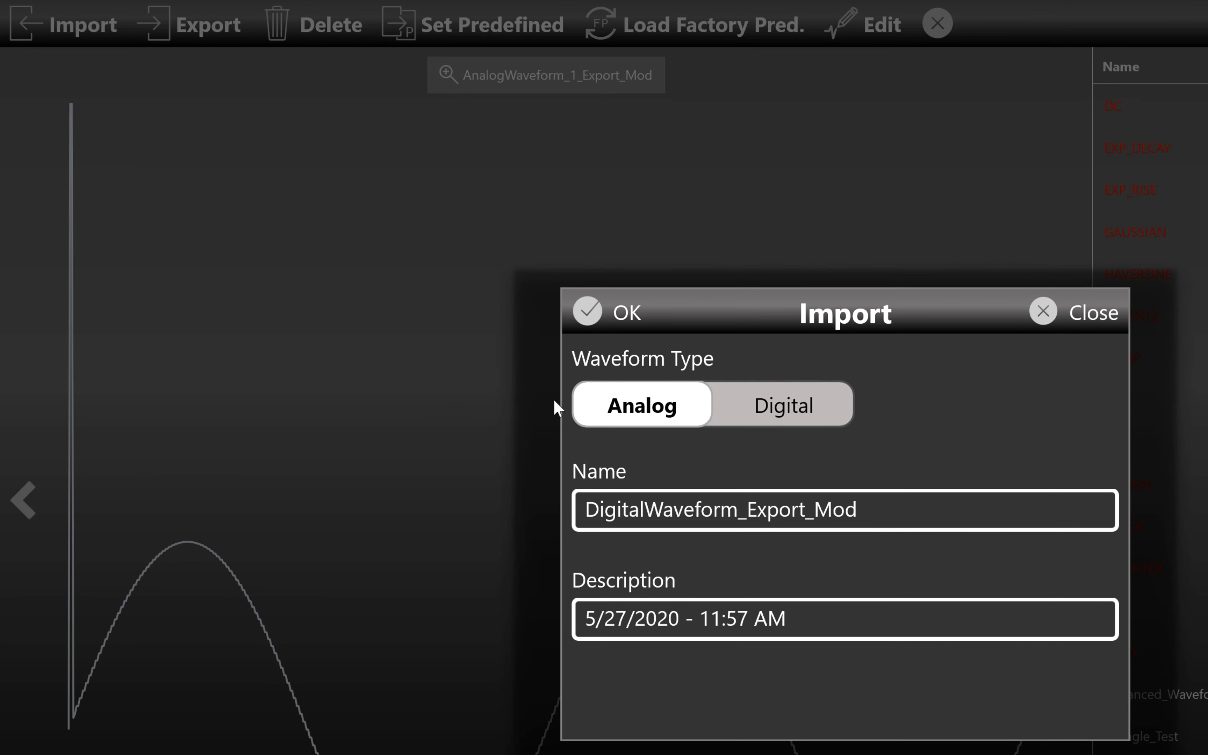
pyautogui.click(754, 418)
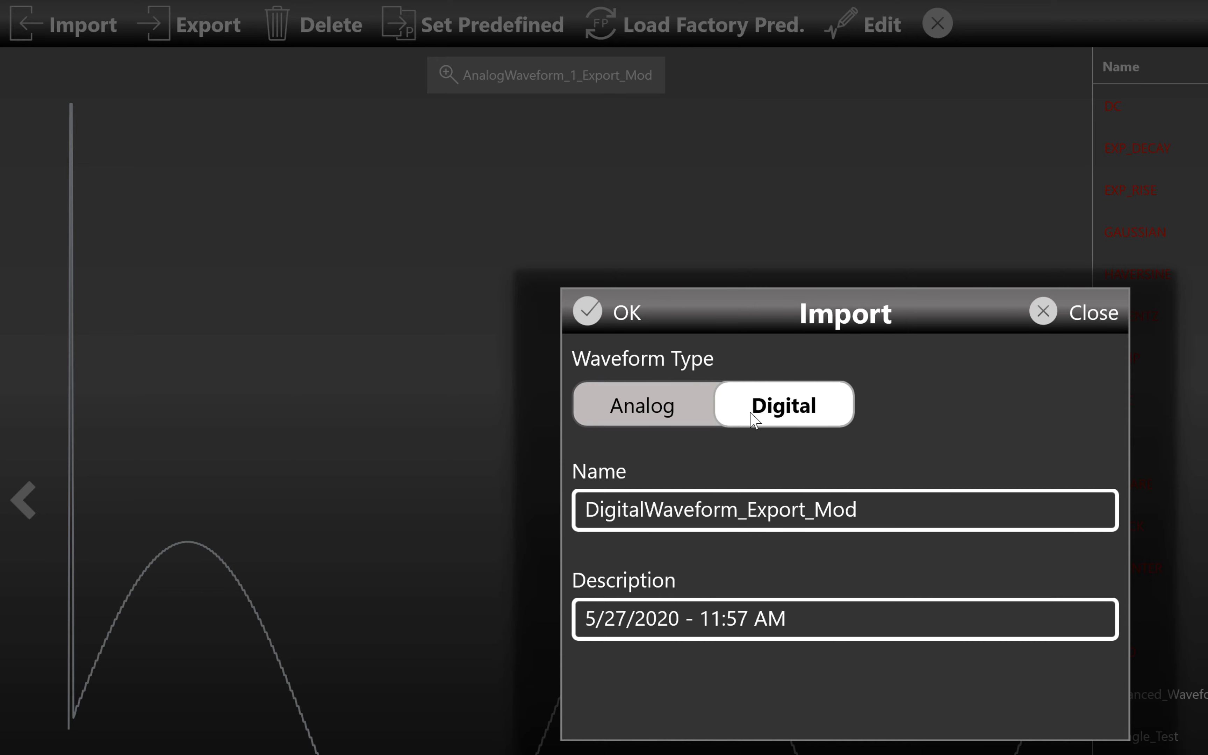
pyautogui.click(593, 313)
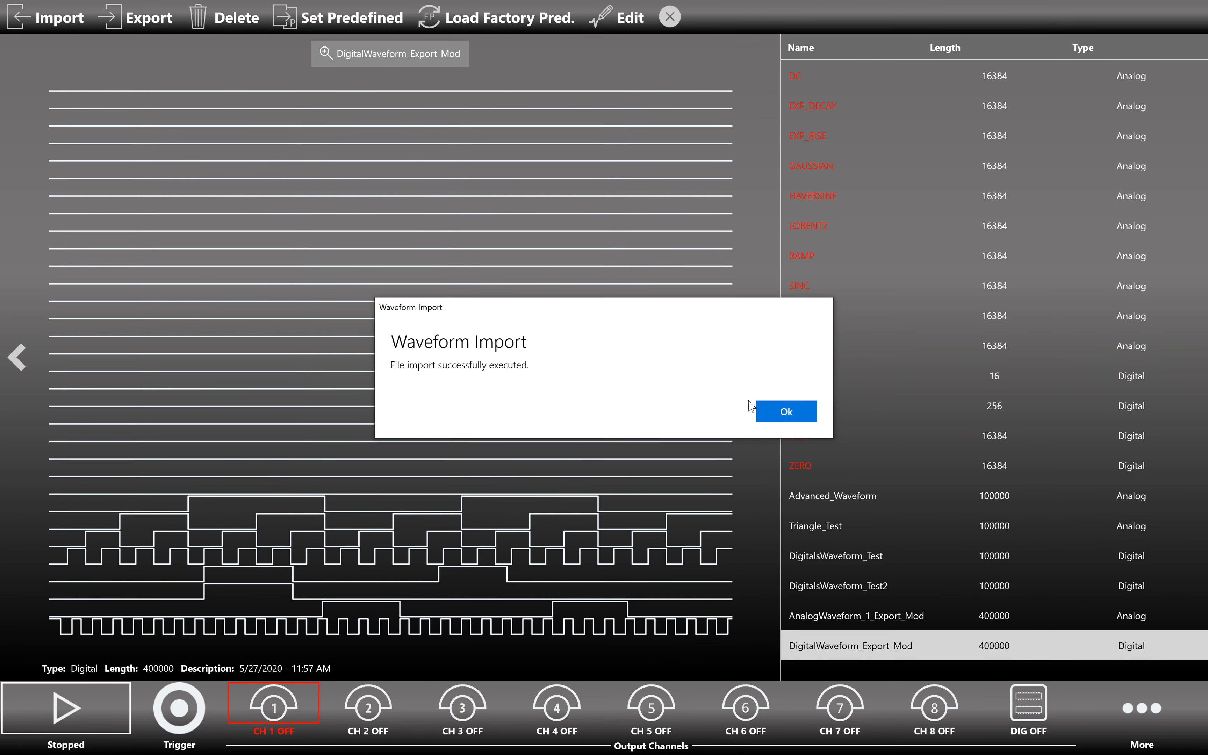
pyautogui.click(768, 411)
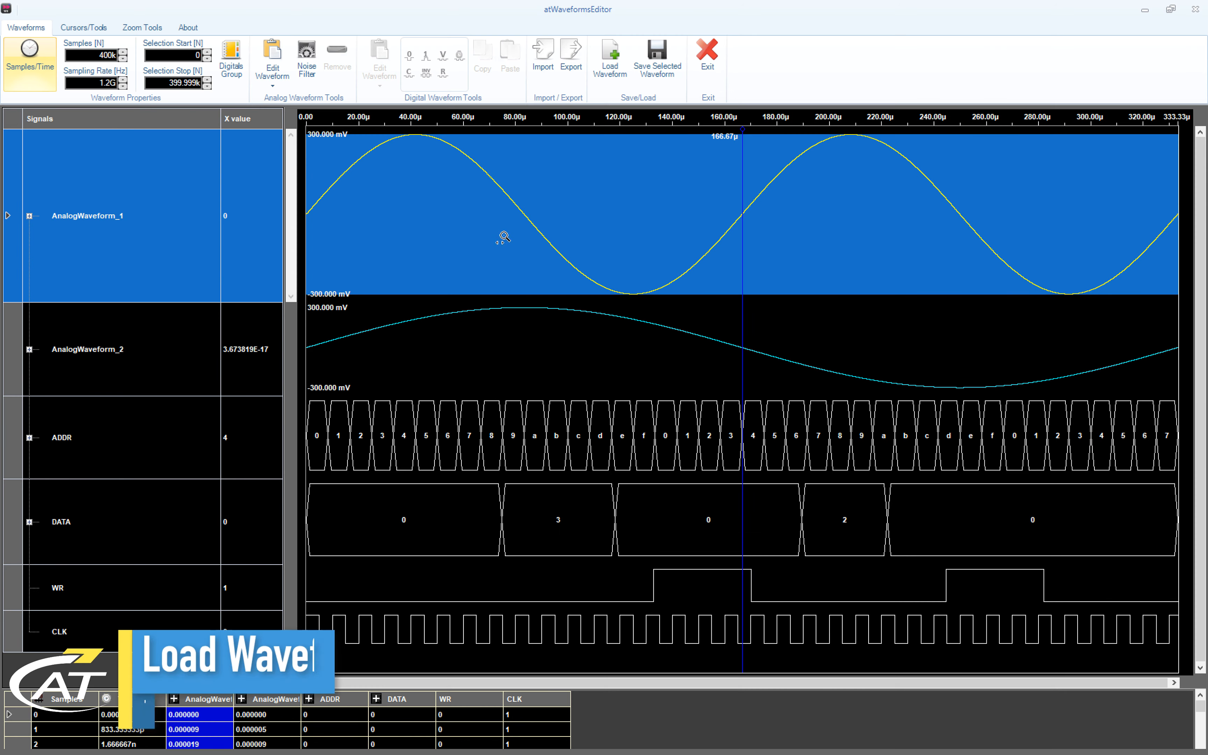
# Switch to atWaveformsEditor and load Advanced_Waveform into the AnalogWaveform_1 signal, adapting the current length to the loaded waveform length
pyautogui.click(609, 57)
pyautogui.click(491, 431)
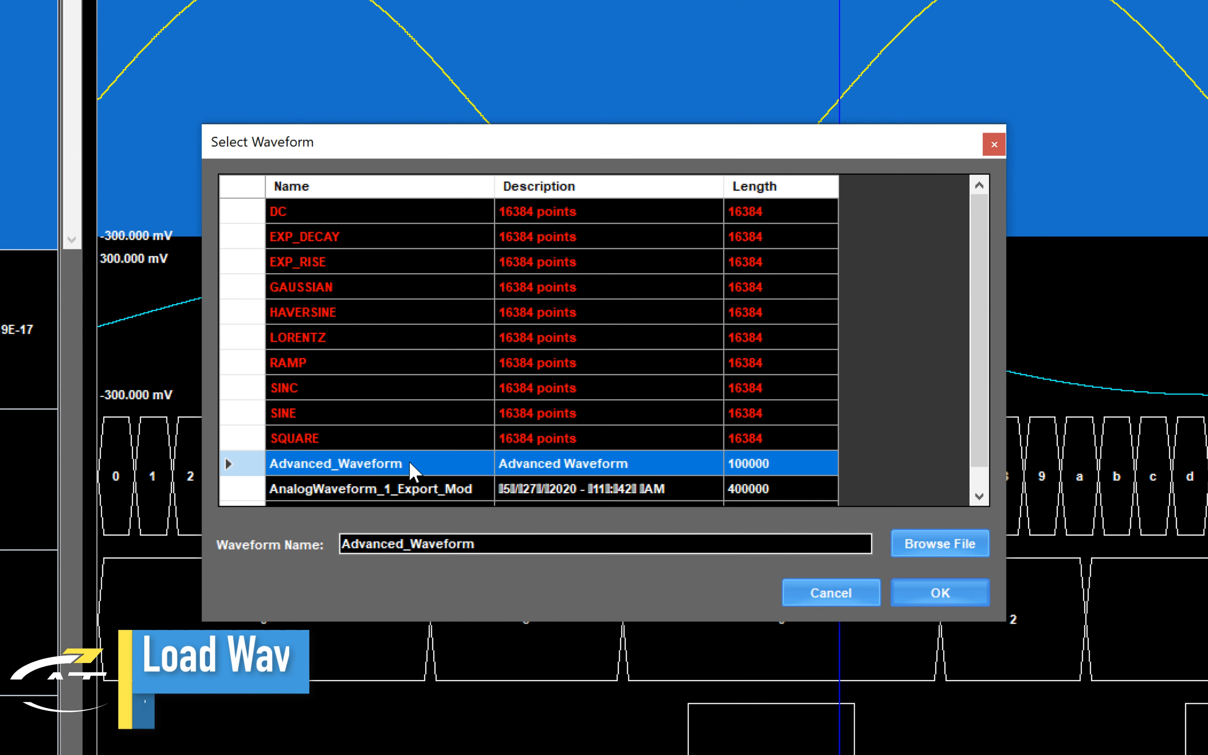
pyautogui.click(919, 600)
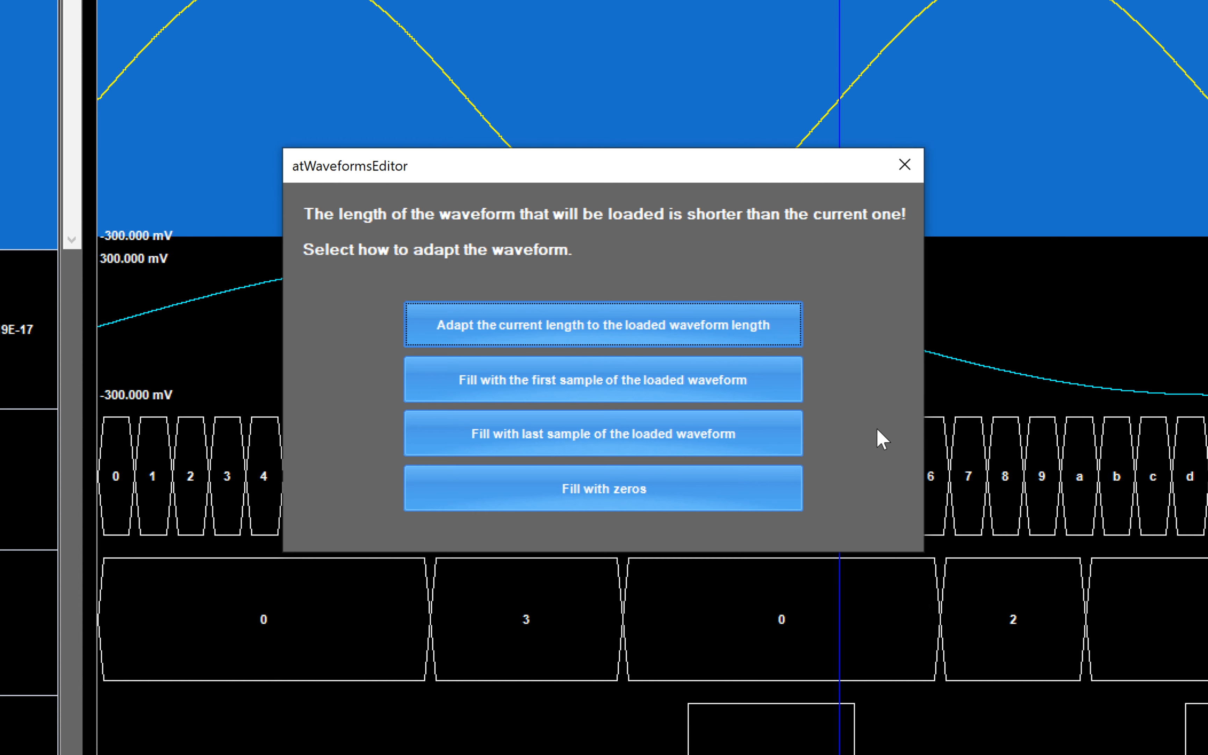
pyautogui.click(654, 327)
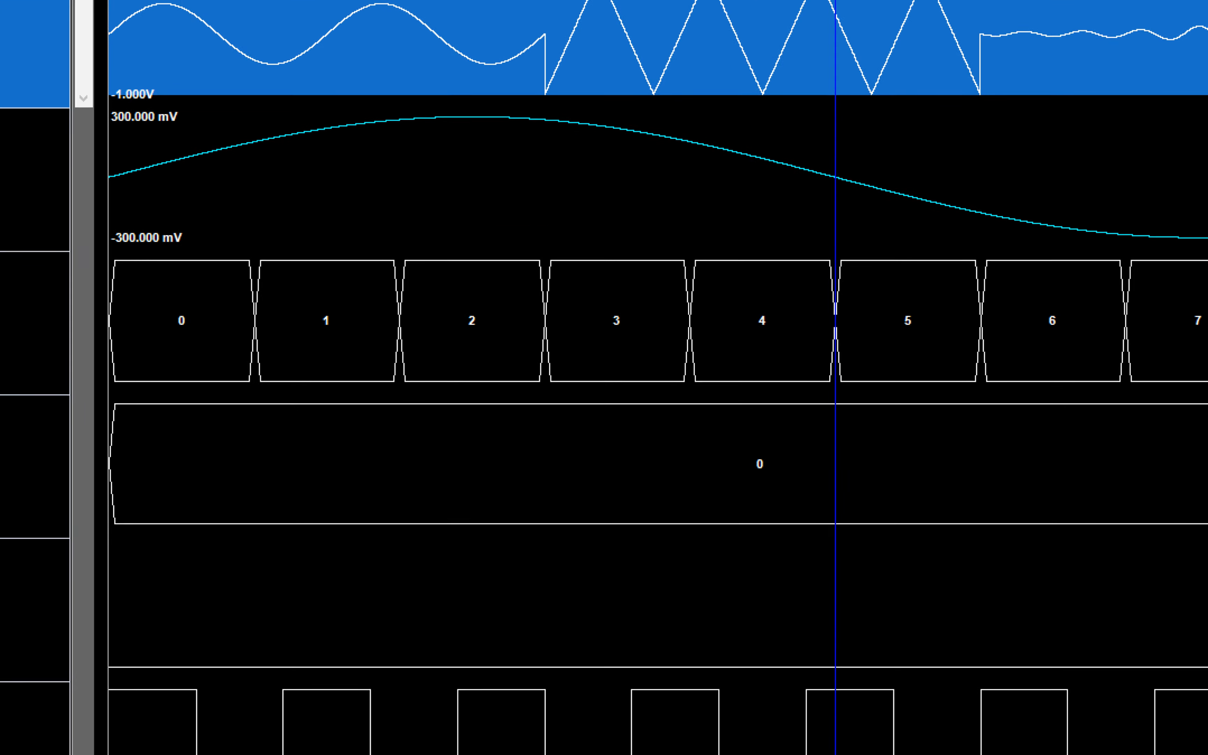
# Load AnalogWaveform_1_Export_Mod from the waveform list into the selected analog signal, cutting the tail of the loaded waveform
pyautogui.click(610, 59)
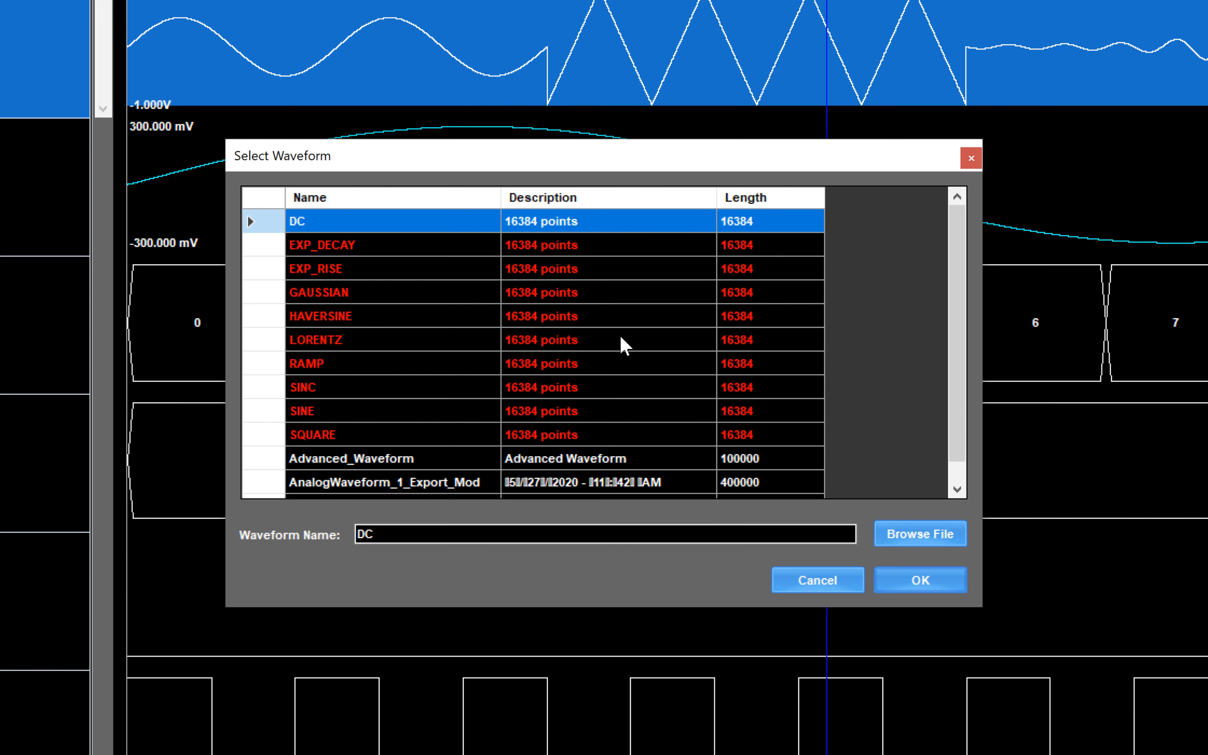
pyautogui.click(364, 485)
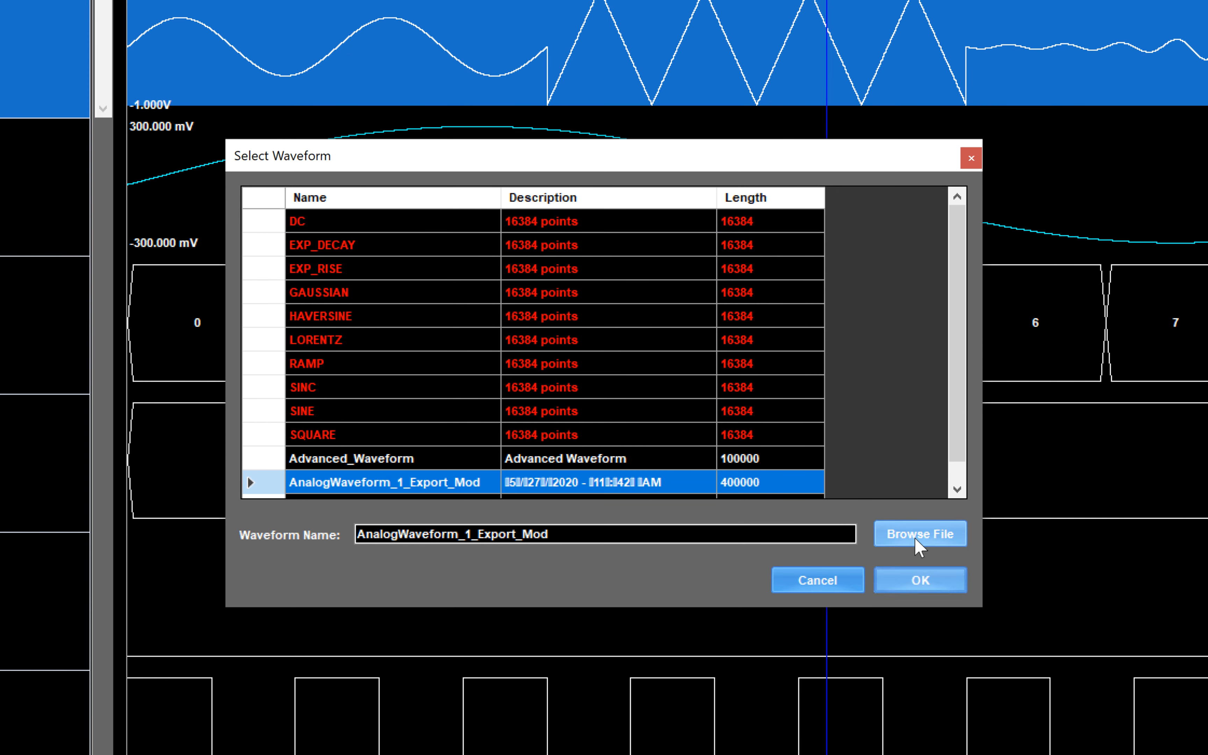
pyautogui.click(917, 545)
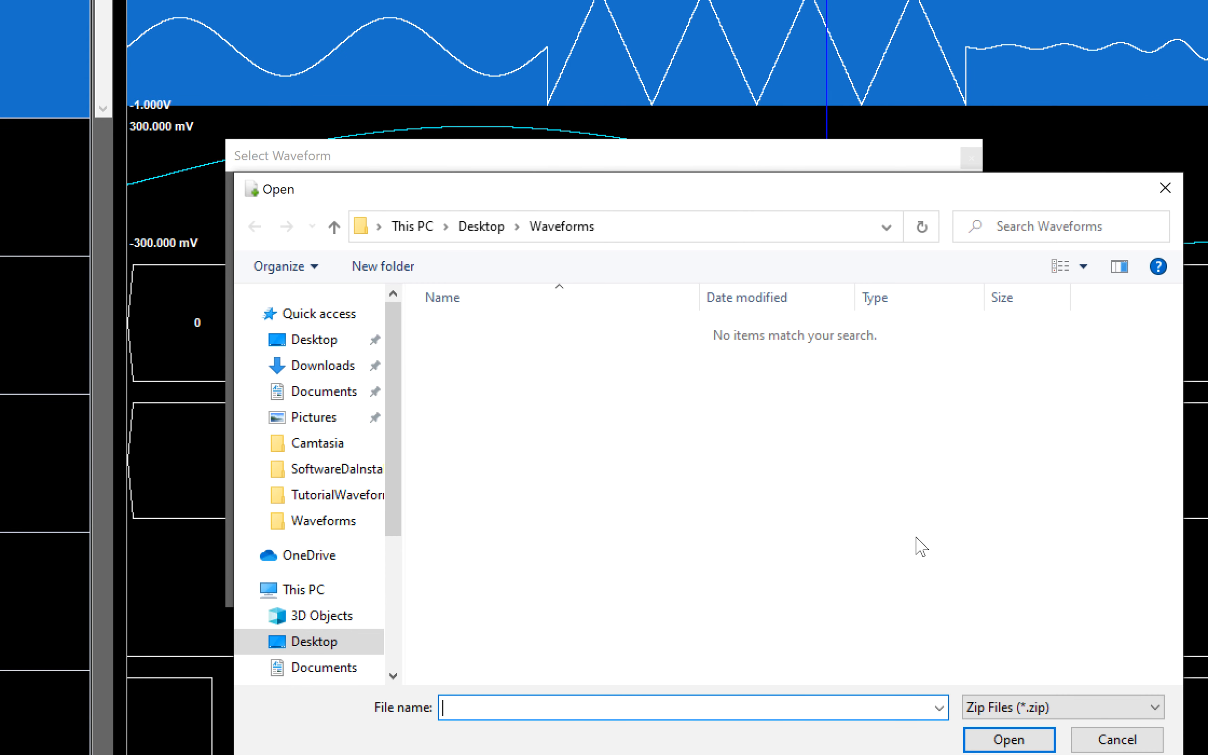
pyautogui.click(1124, 738)
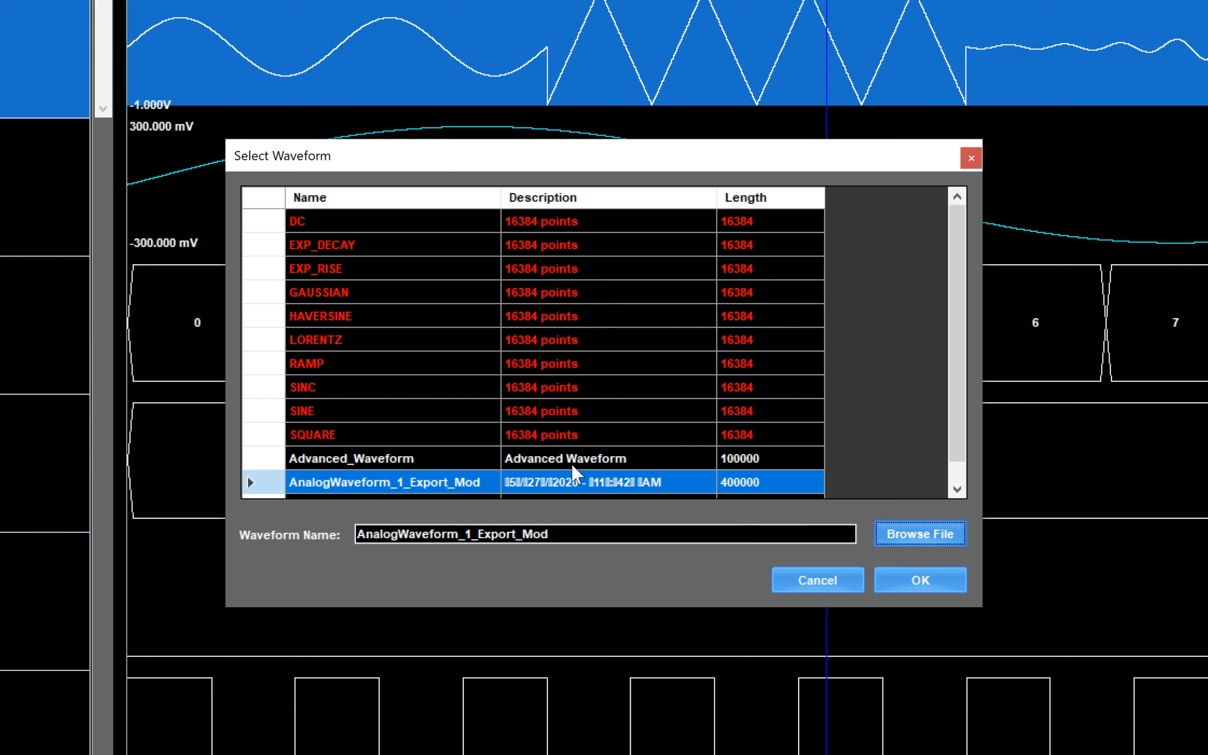
pyautogui.click(916, 583)
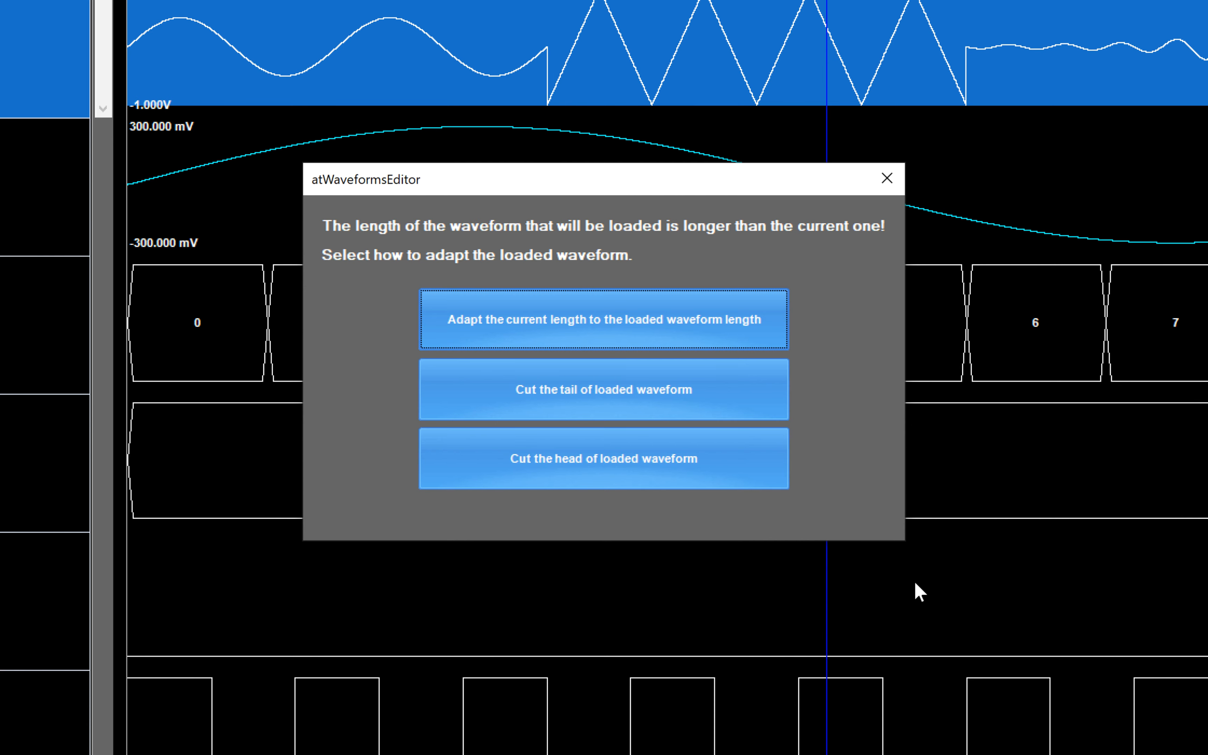
pyautogui.click(657, 407)
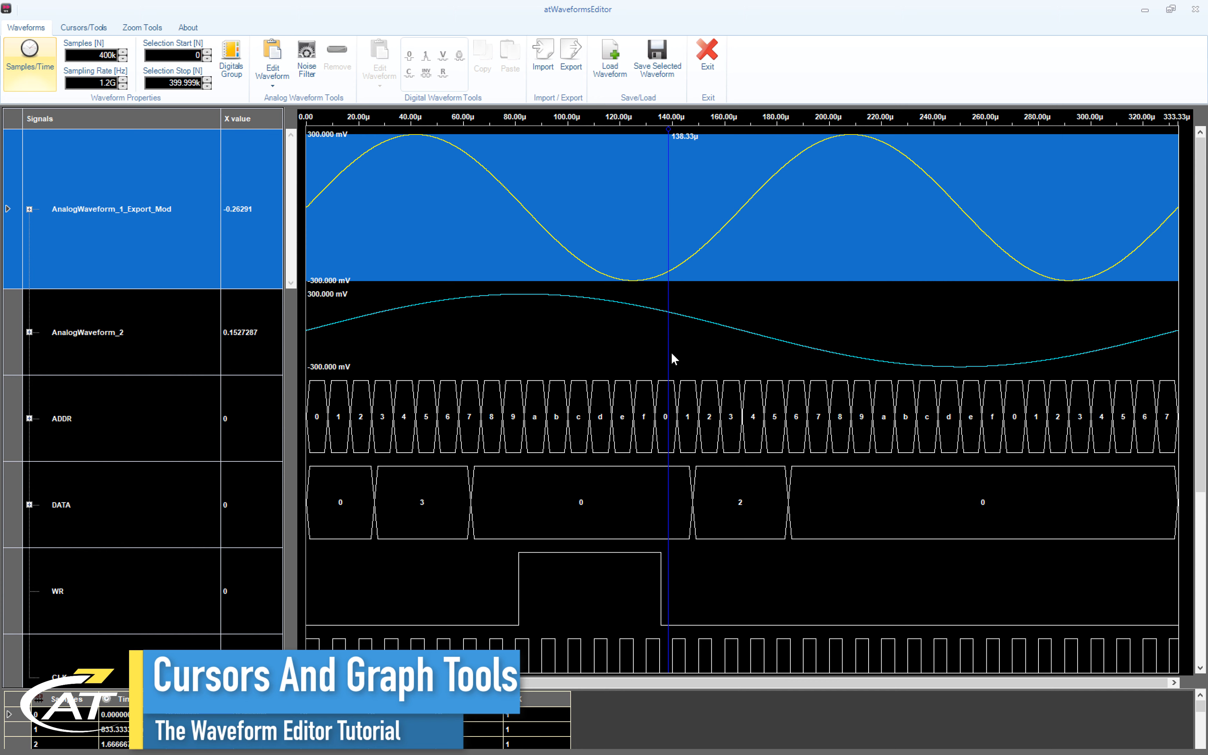
# Show the cursor table and add a second cursor to the waveform graph
pyautogui.click(95, 28)
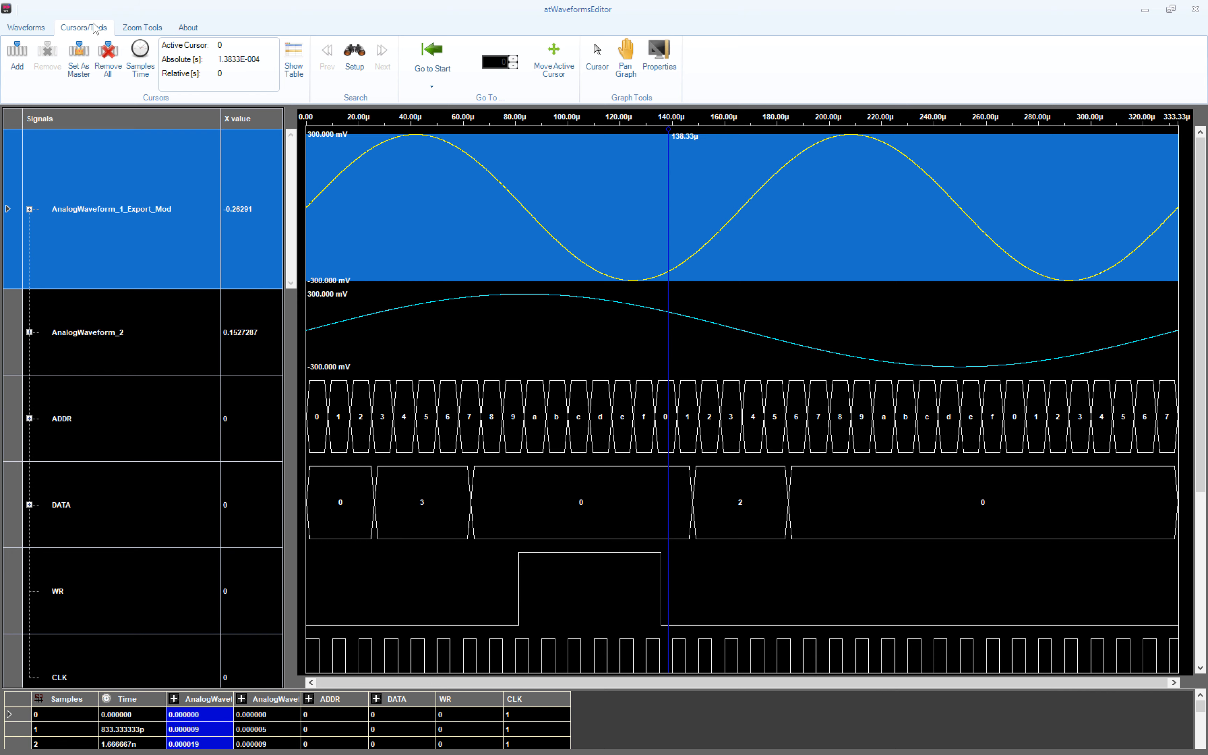
pyautogui.click(294, 64)
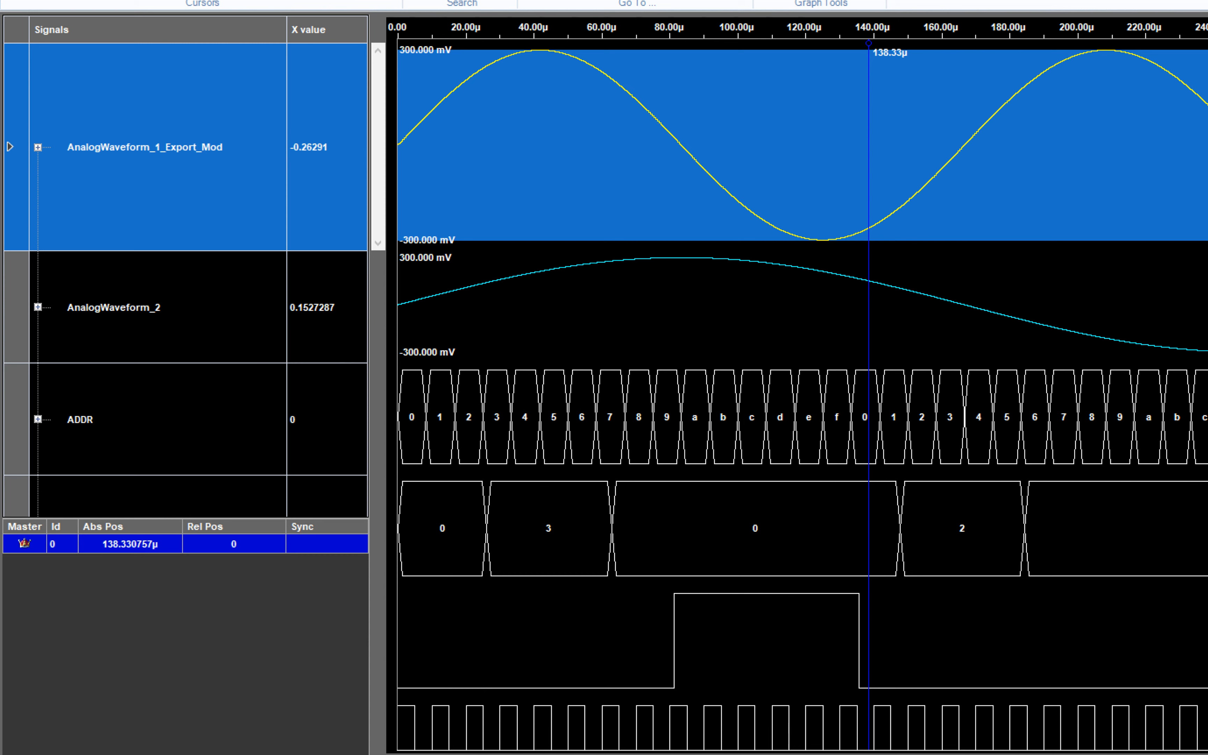
pyautogui.click(35, 1)
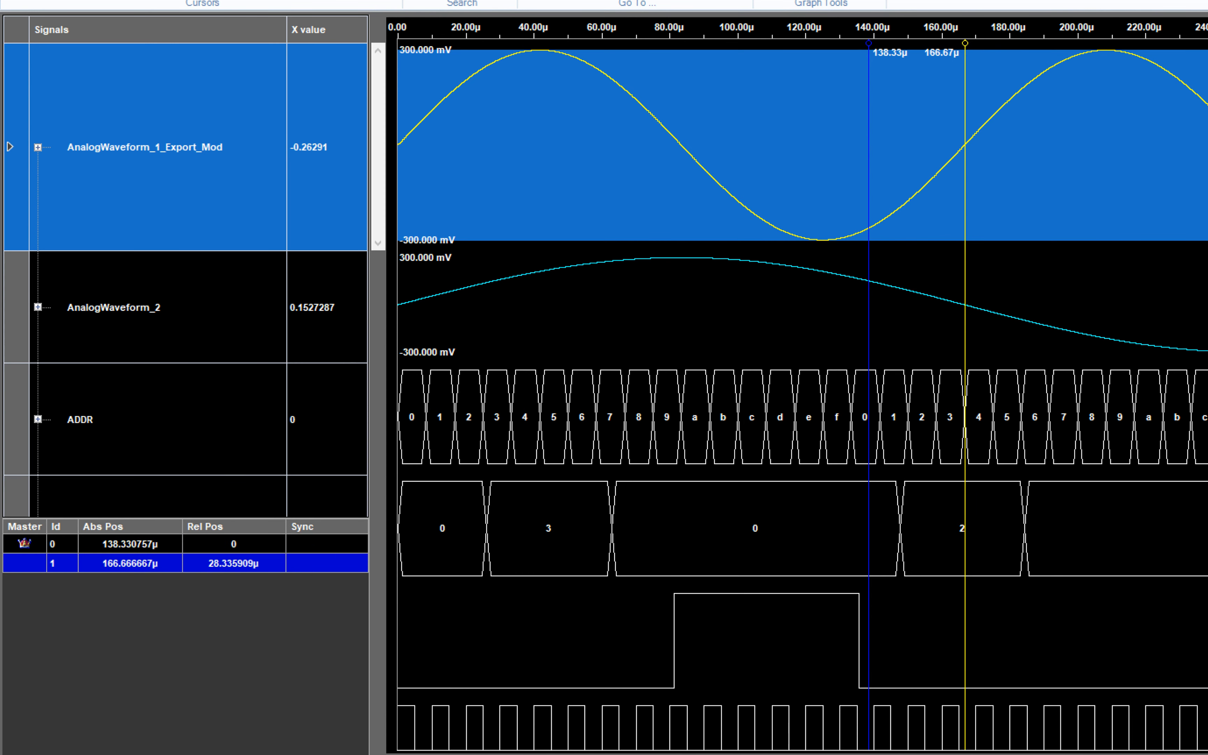
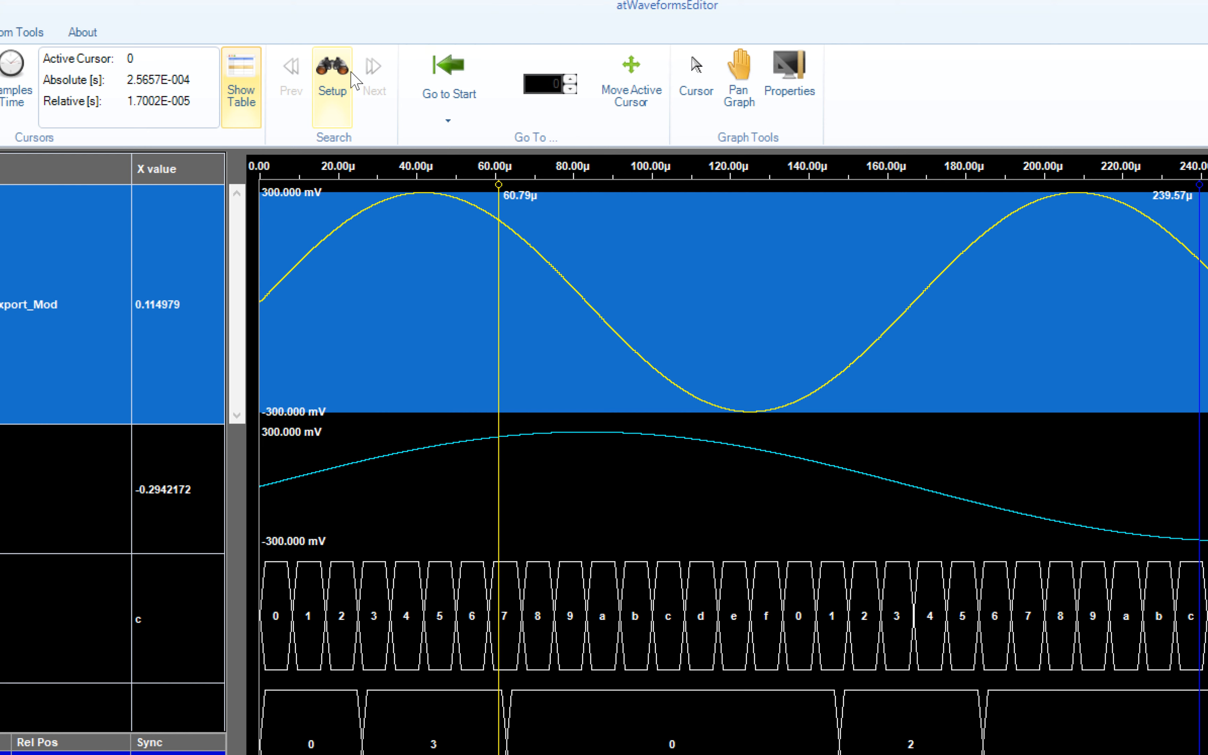
# Open the search settings and examine the available signals, the comparison operators and the search starting points
pyautogui.click(352, 72)
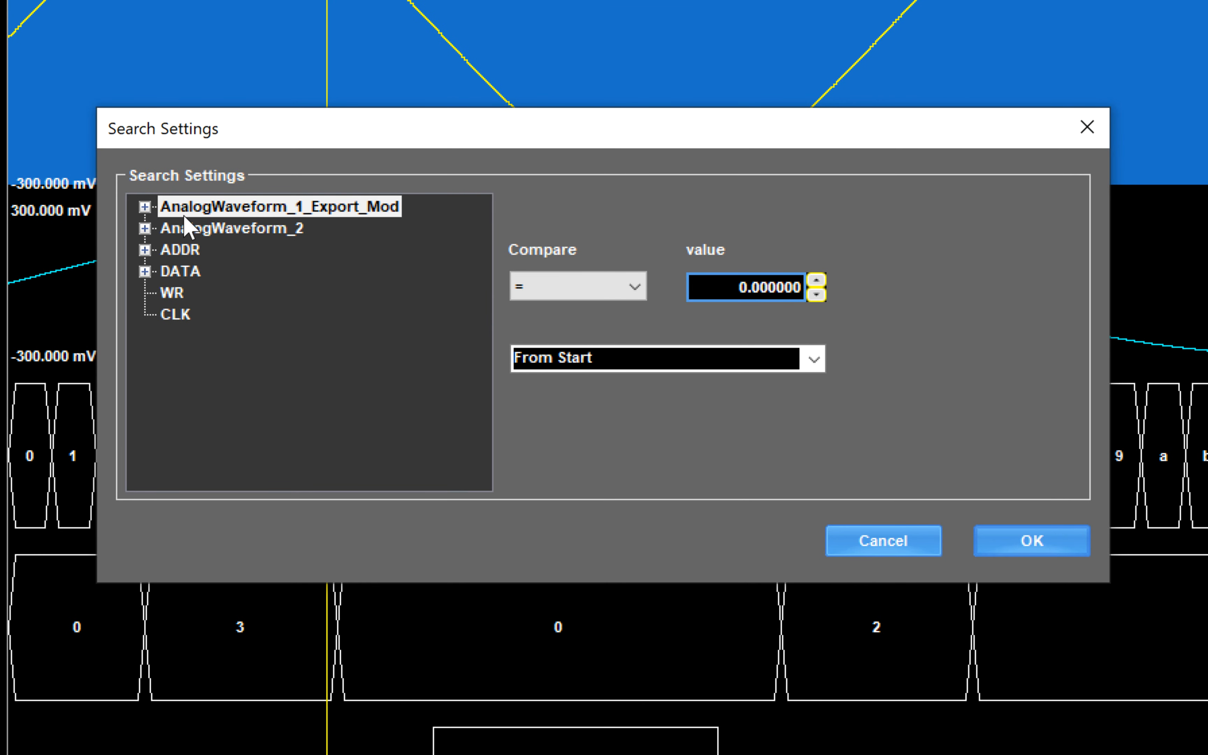
pyautogui.click(145, 207)
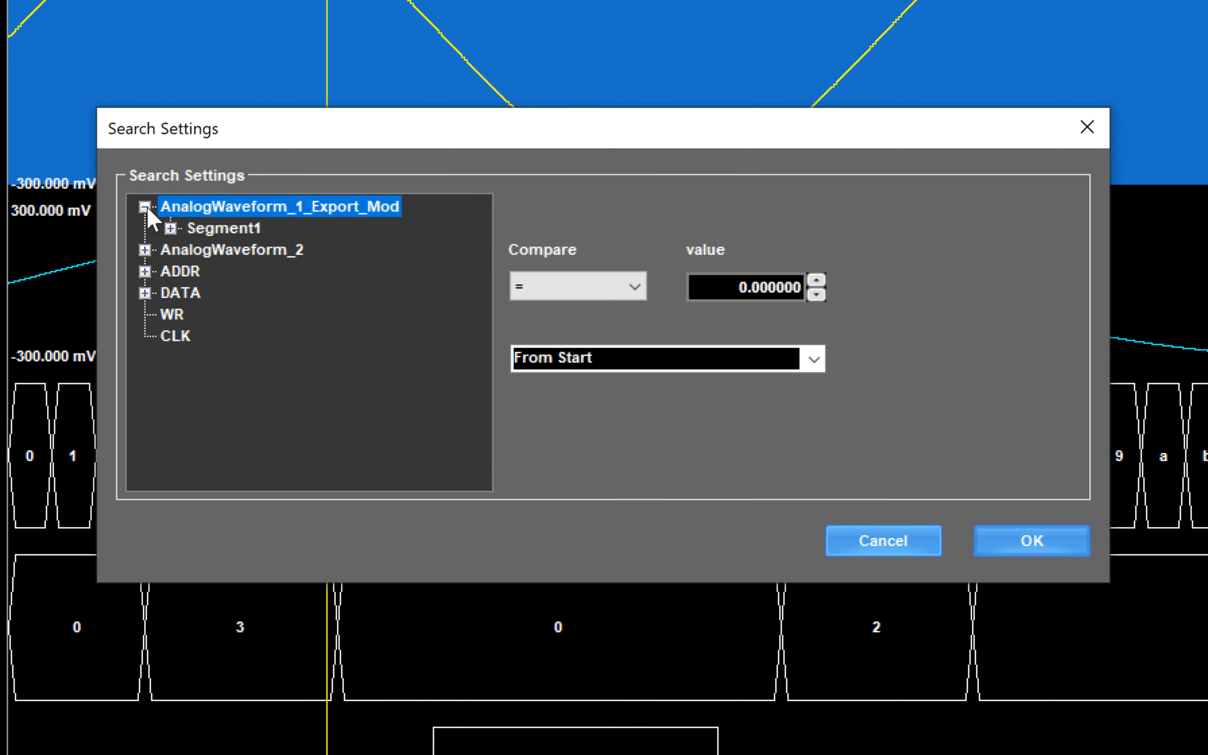
pyautogui.click(144, 271)
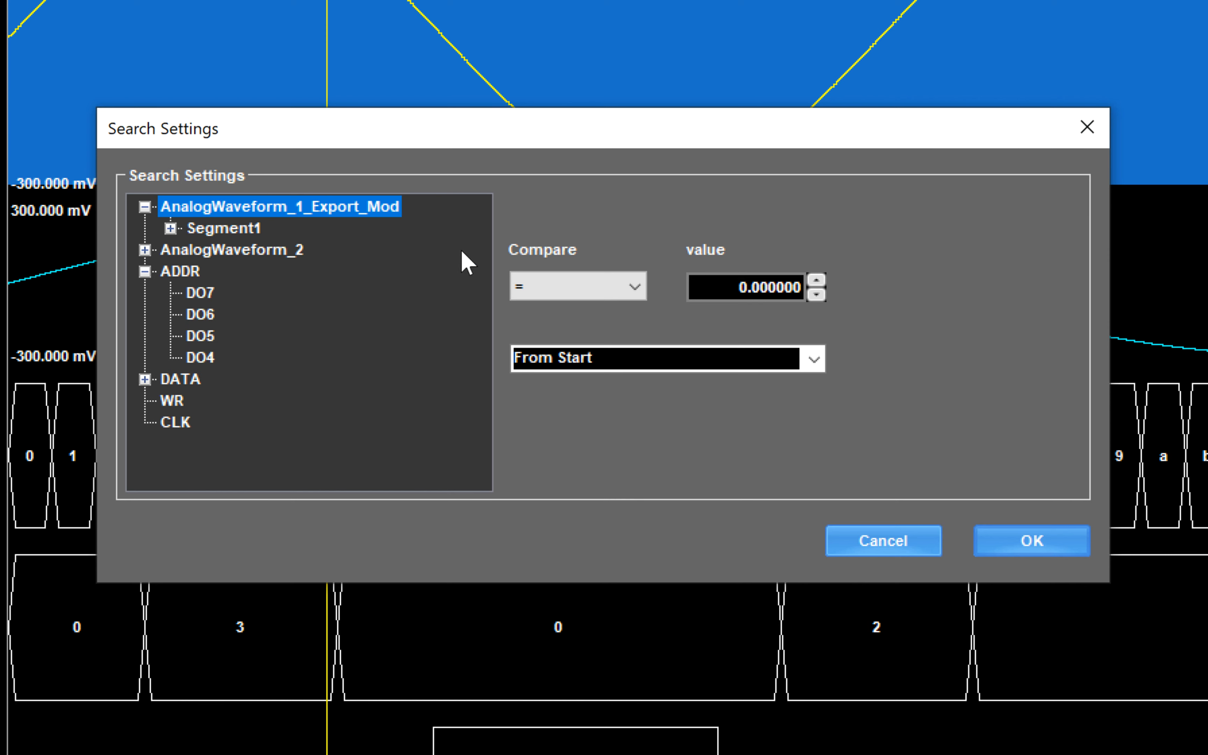
pyautogui.click(635, 288)
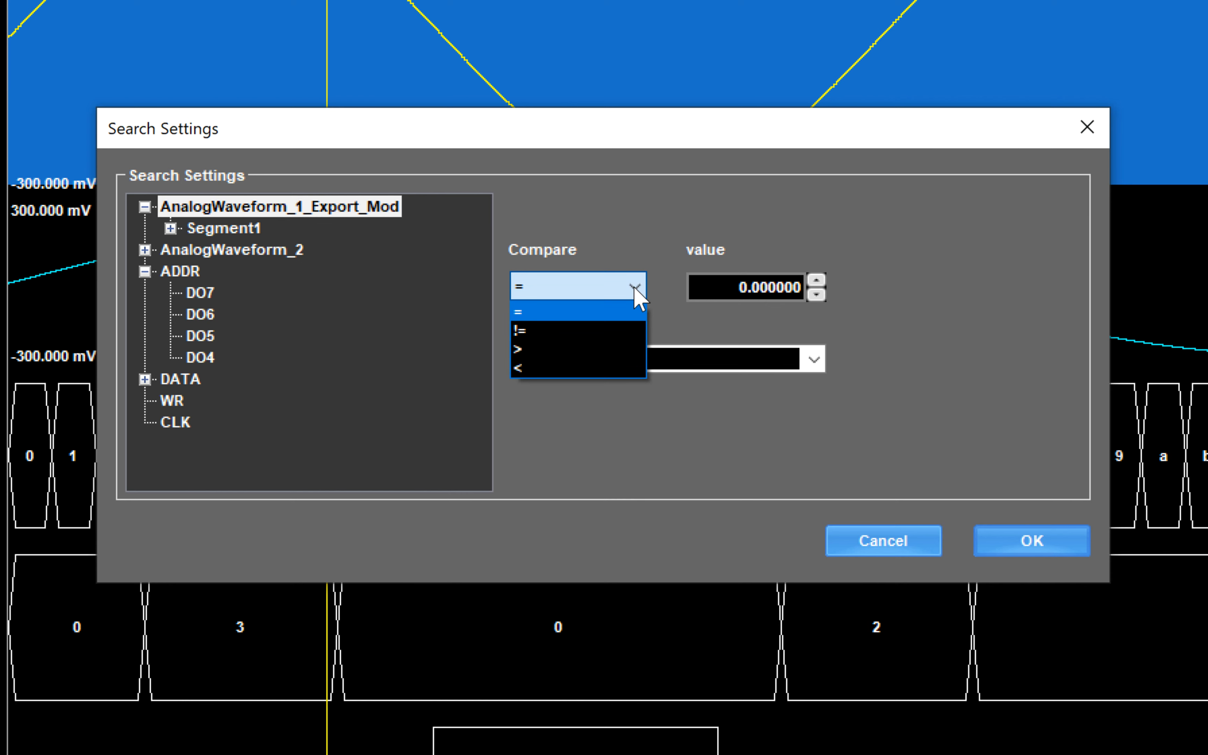
pyautogui.click(634, 288)
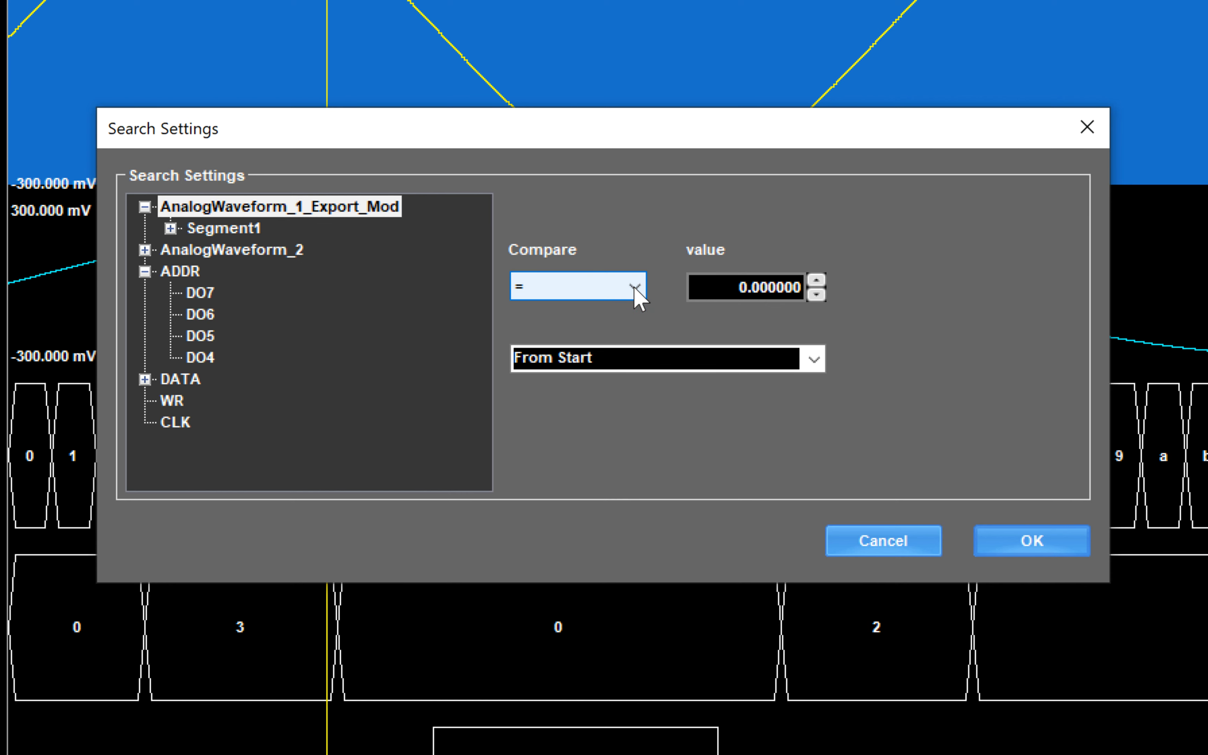
pyautogui.click(701, 367)
pyautogui.click(815, 358)
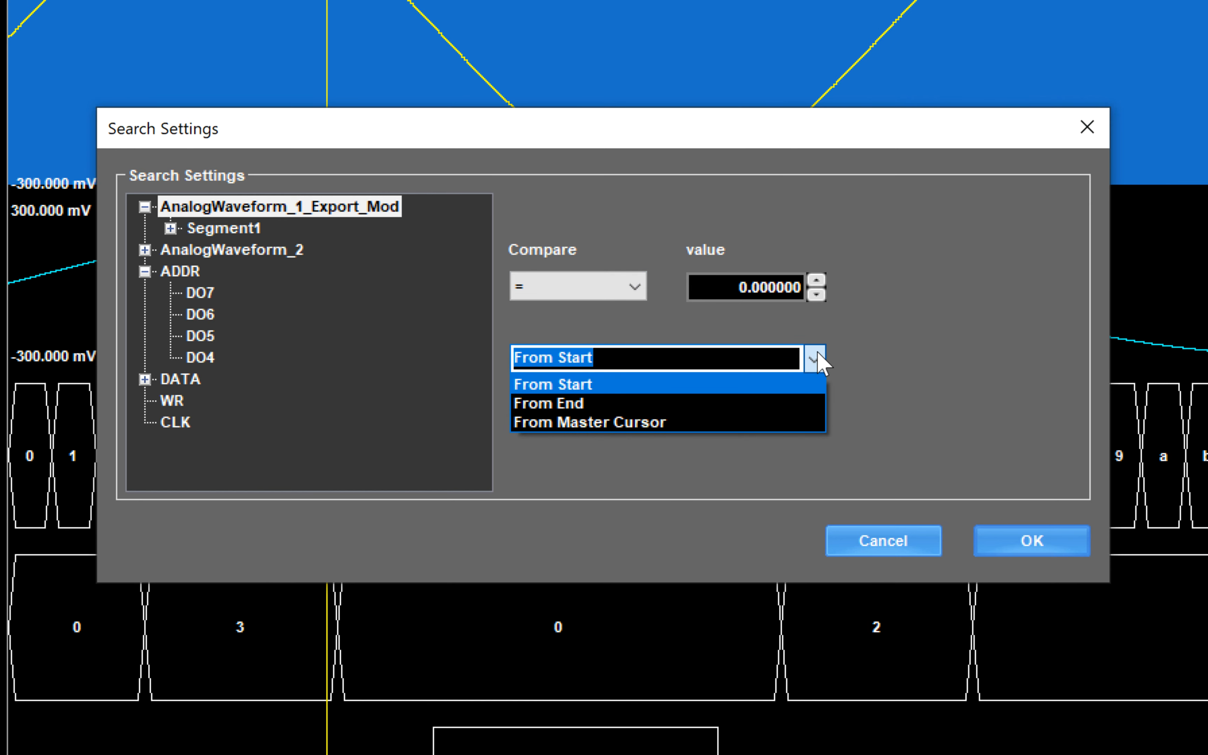
pyautogui.click(818, 353)
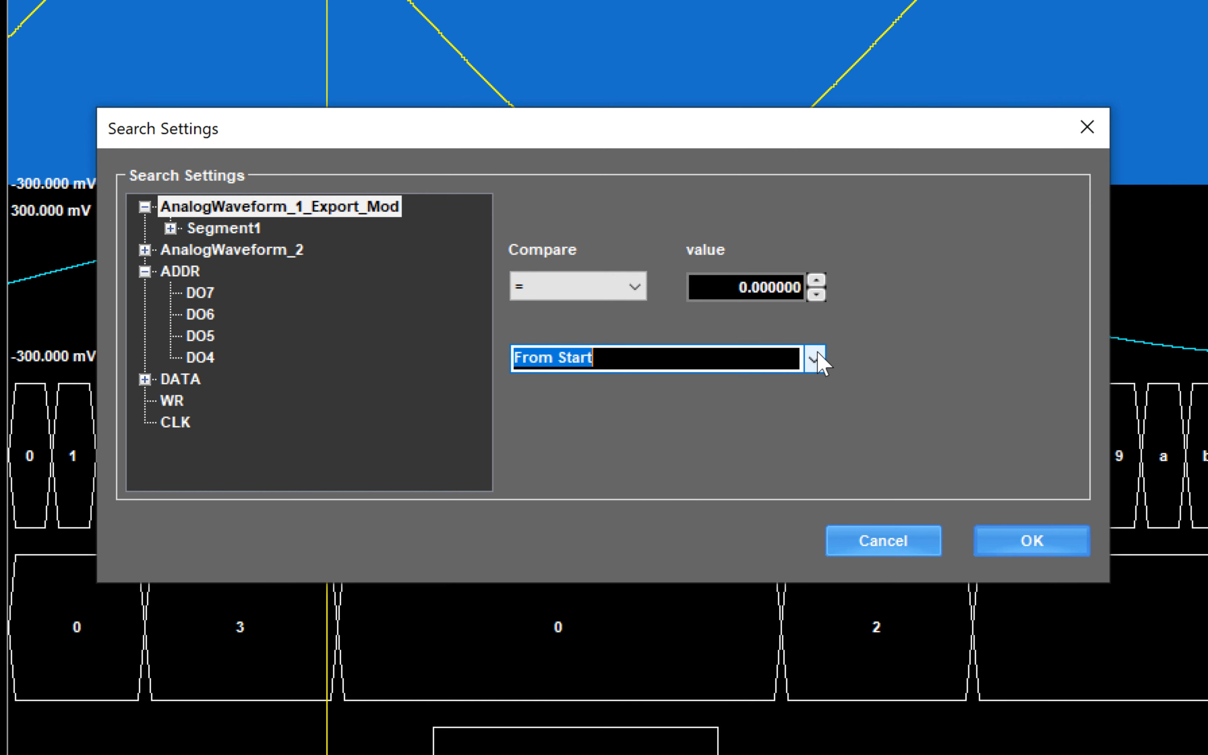
# Search AnalogWaveform_1_Export_Mod from the start for values equal to 0.3
pyautogui.click(817, 282)
pyautogui.write('0.3')
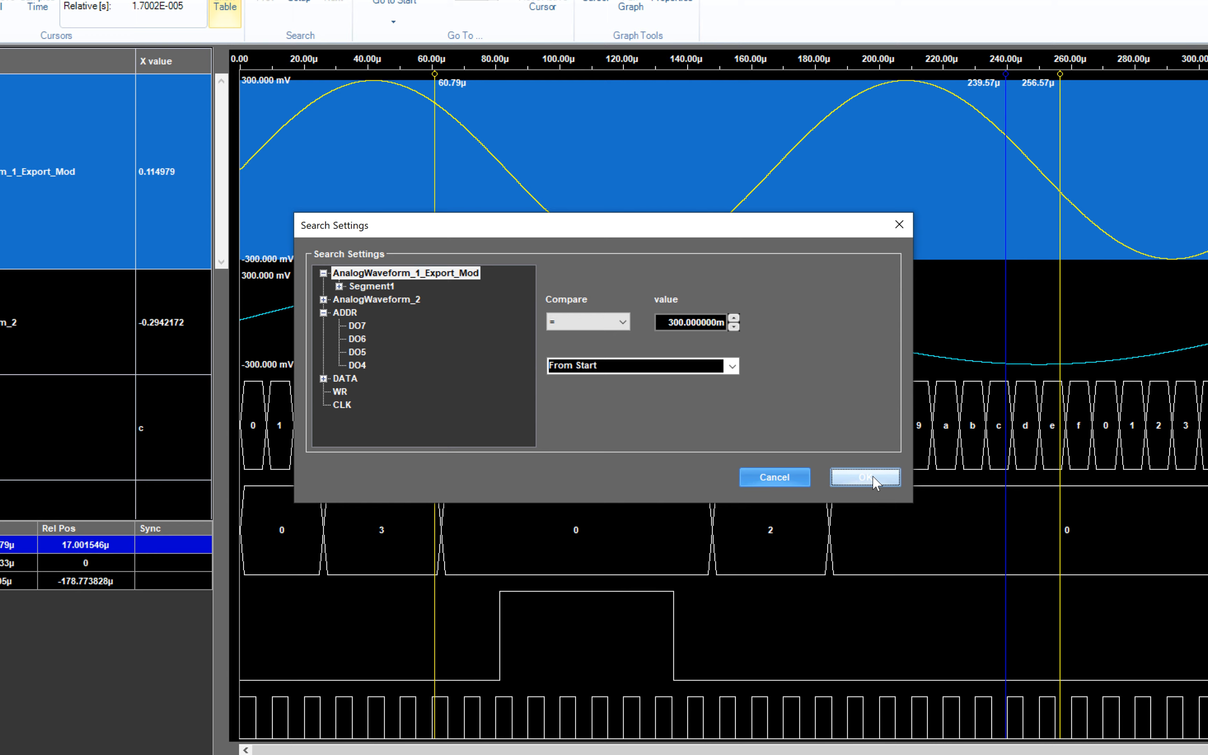
pyautogui.click(1032, 540)
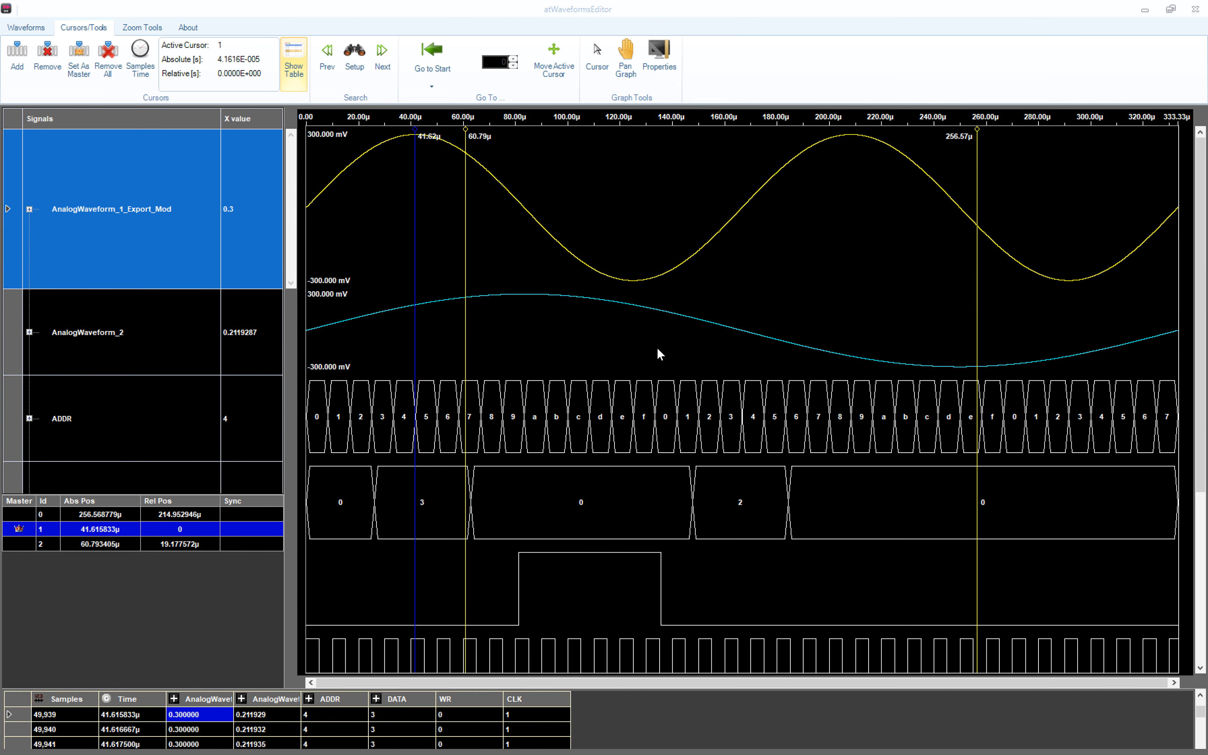
# Step forward repeatedly through the following samples that match the 0.3 search on the first analog waveform
pyautogui.click(380, 64)
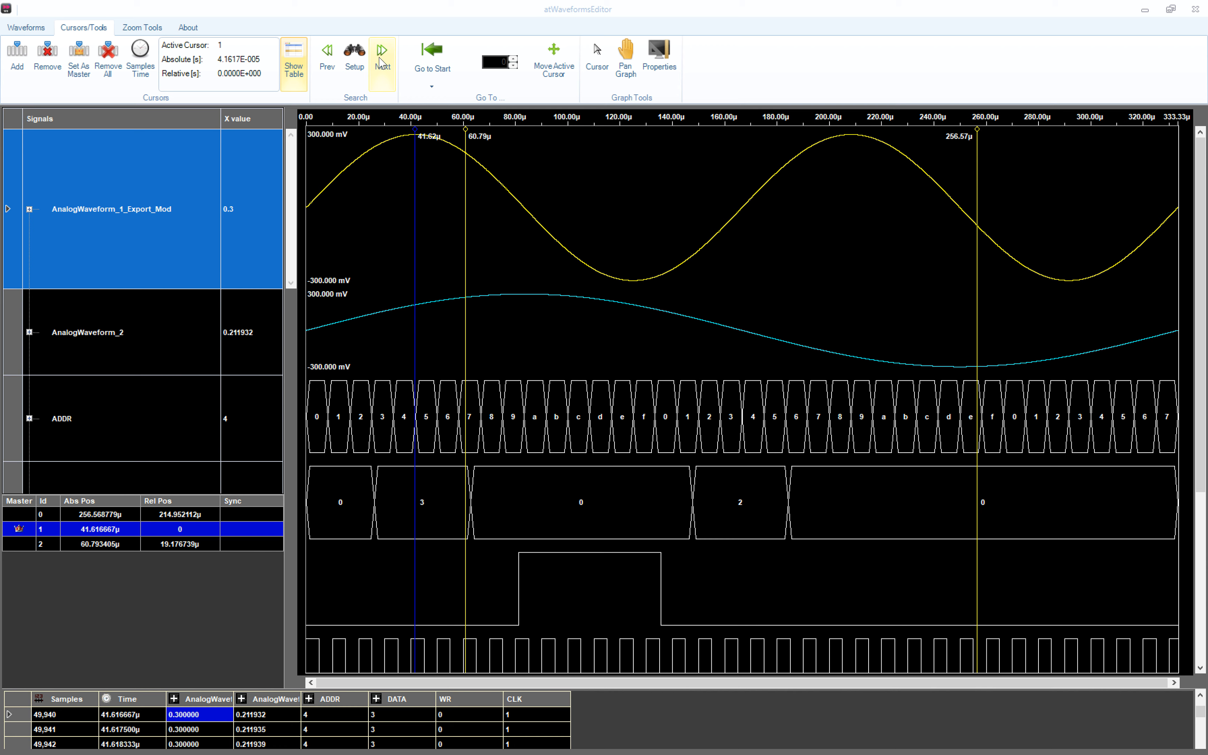
pyautogui.click(379, 64)
pyautogui.click(379, 64)
pyautogui.click(379, 64)
pyautogui.click(379, 64)
pyautogui.click(379, 63)
pyautogui.click(380, 64)
pyautogui.click(379, 64)
pyautogui.click(379, 64)
pyautogui.click(380, 64)
pyautogui.click(379, 64)
pyautogui.click(379, 64)
pyautogui.click(379, 64)
pyautogui.click(380, 64)
pyautogui.click(379, 64)
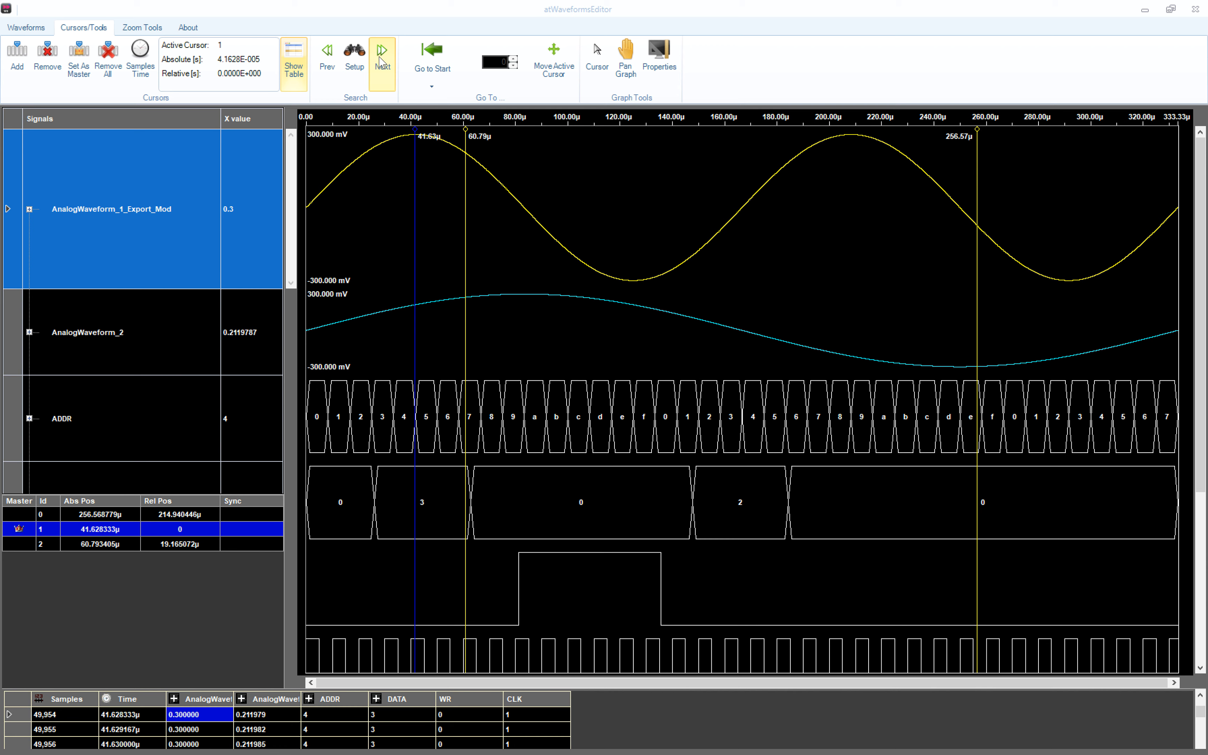
pyautogui.click(379, 64)
pyautogui.click(380, 64)
pyautogui.click(379, 64)
pyautogui.click(379, 64)
pyautogui.click(379, 64)
pyautogui.click(379, 64)
pyautogui.click(379, 64)
pyautogui.click(380, 64)
pyautogui.click(379, 64)
pyautogui.click(379, 64)
pyautogui.click(379, 63)
pyautogui.click(379, 64)
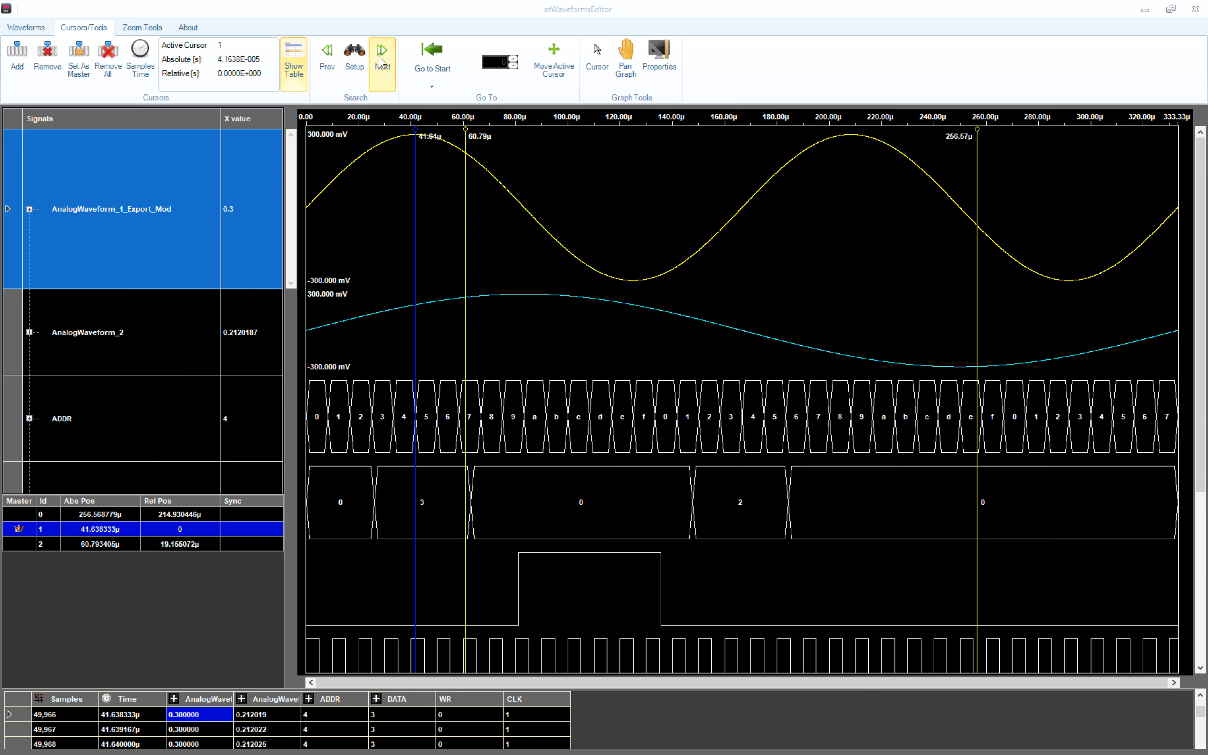
pyautogui.click(380, 64)
pyautogui.click(379, 64)
# Move the active cursor to about 113.60 µs and find the next 0.3 match from there
pyautogui.moveTo(431, 133); pyautogui.dragTo(603, 156)
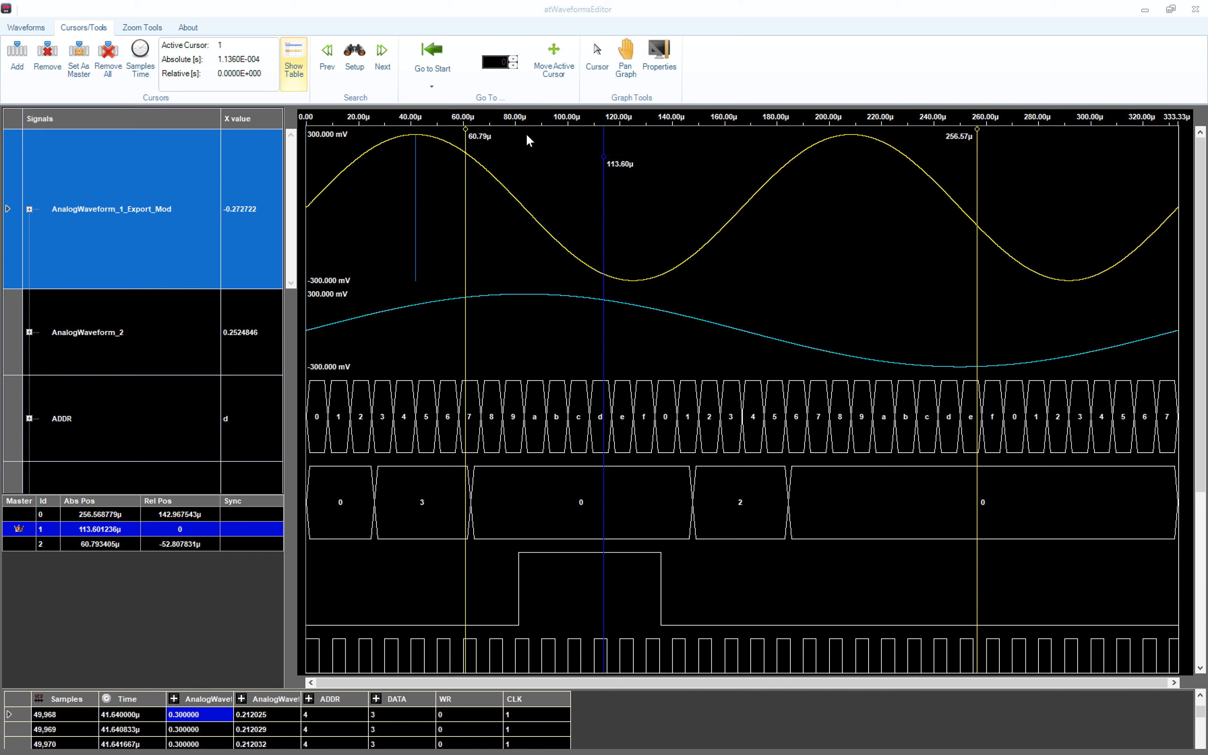
pyautogui.click(379, 60)
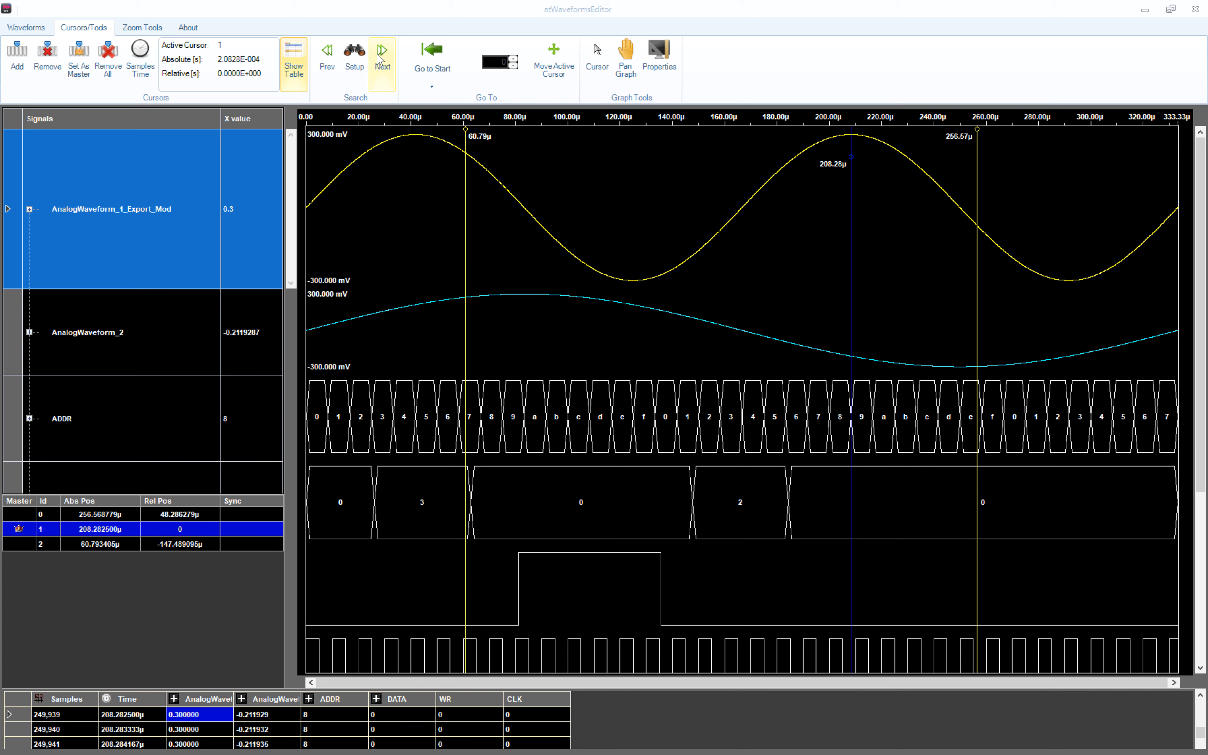
# Search the DATA bus from the start for values equal to 3, entered in decimal format
pyautogui.click(355, 55)
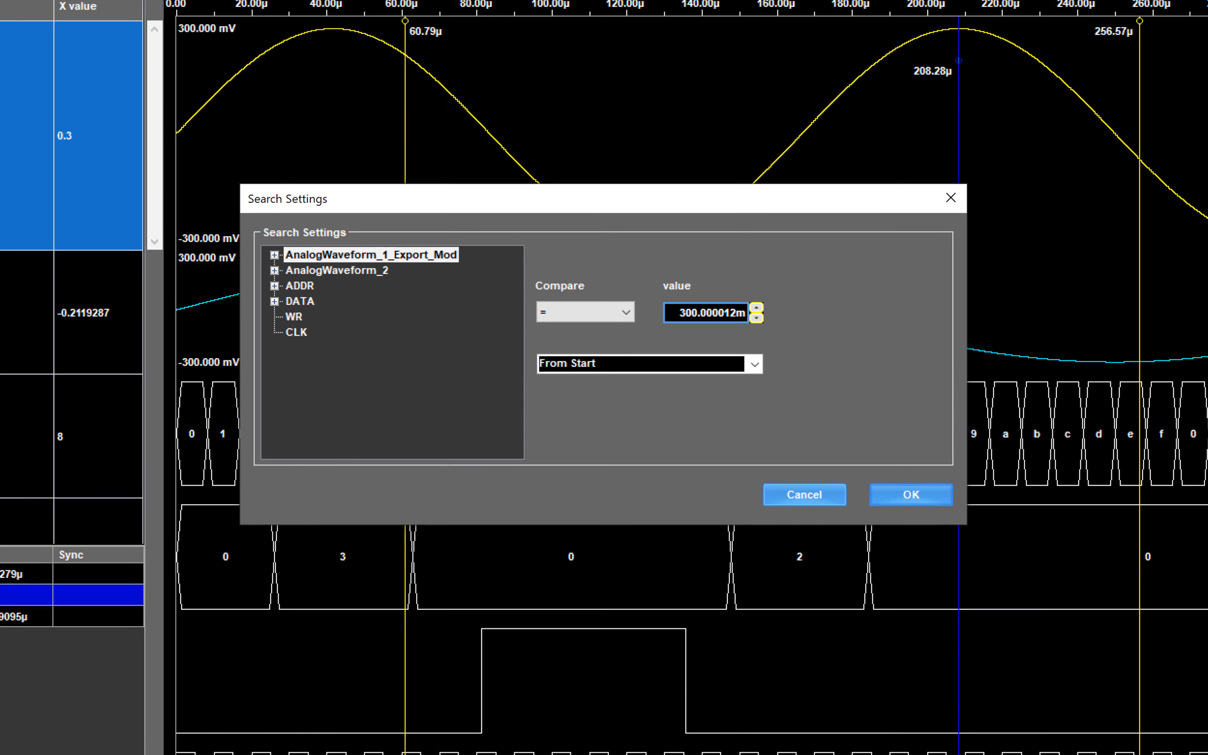
pyautogui.click(301, 306)
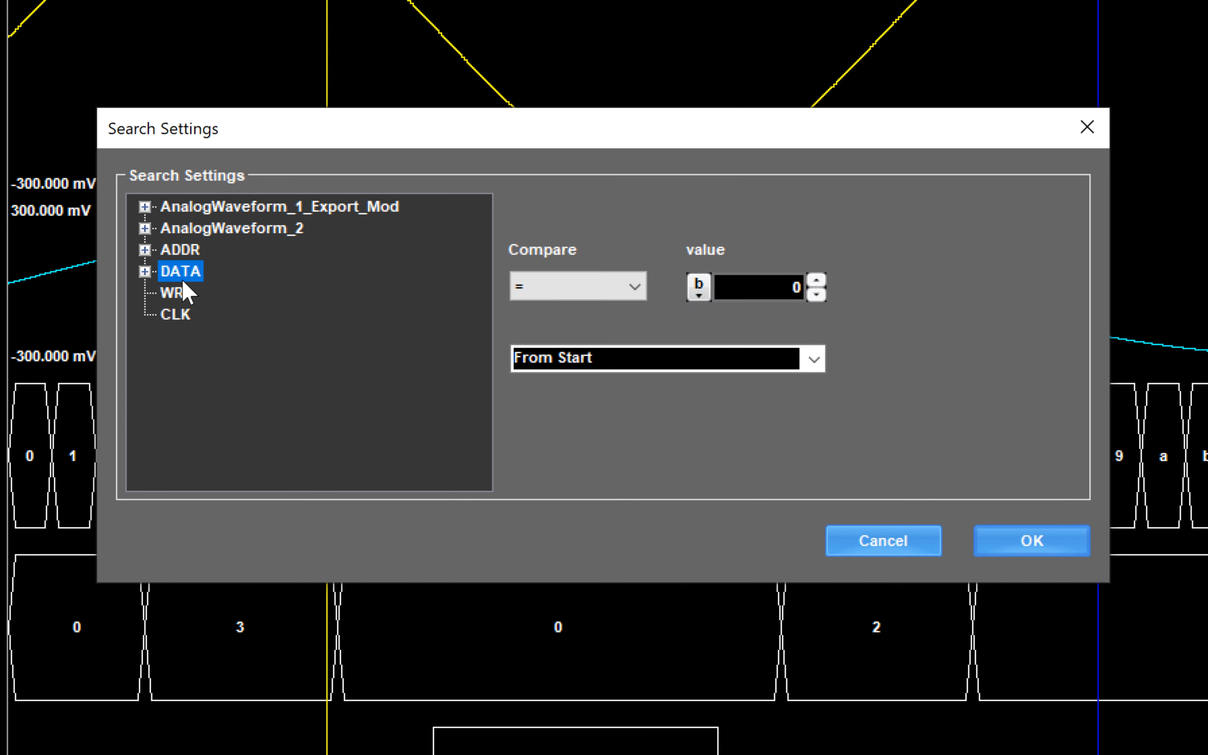
pyautogui.click(642, 292)
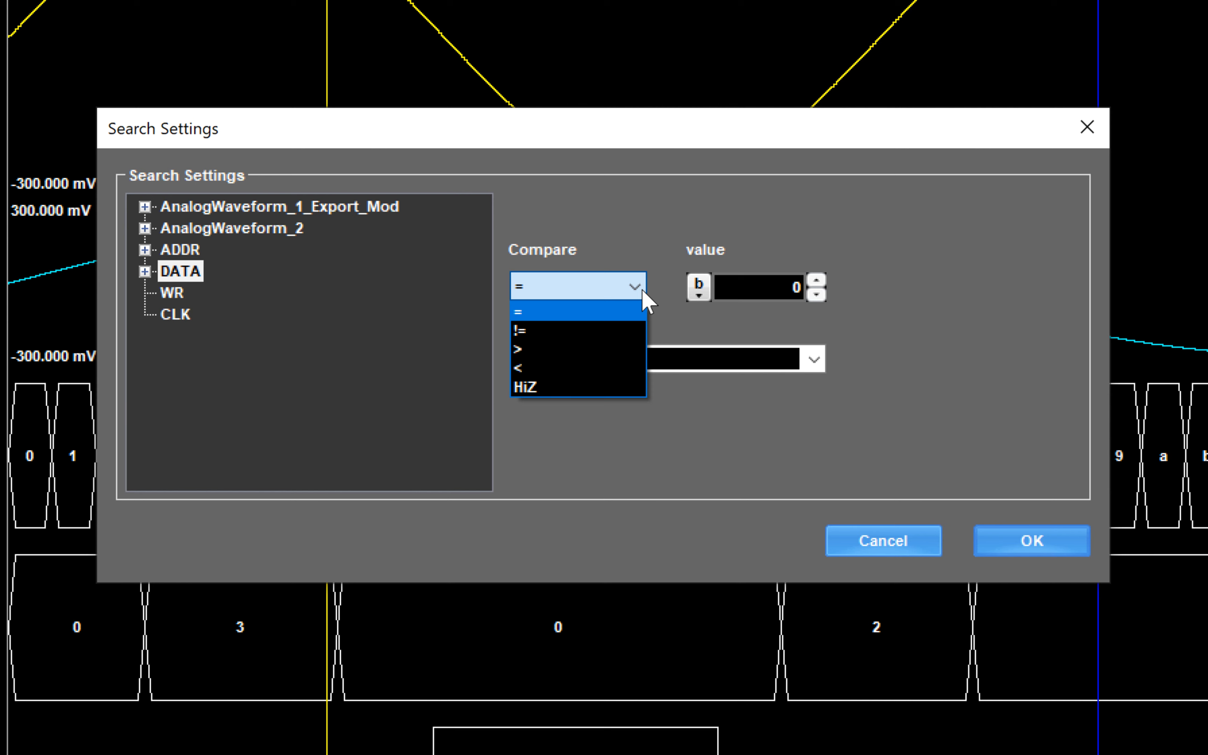
pyautogui.click(642, 290)
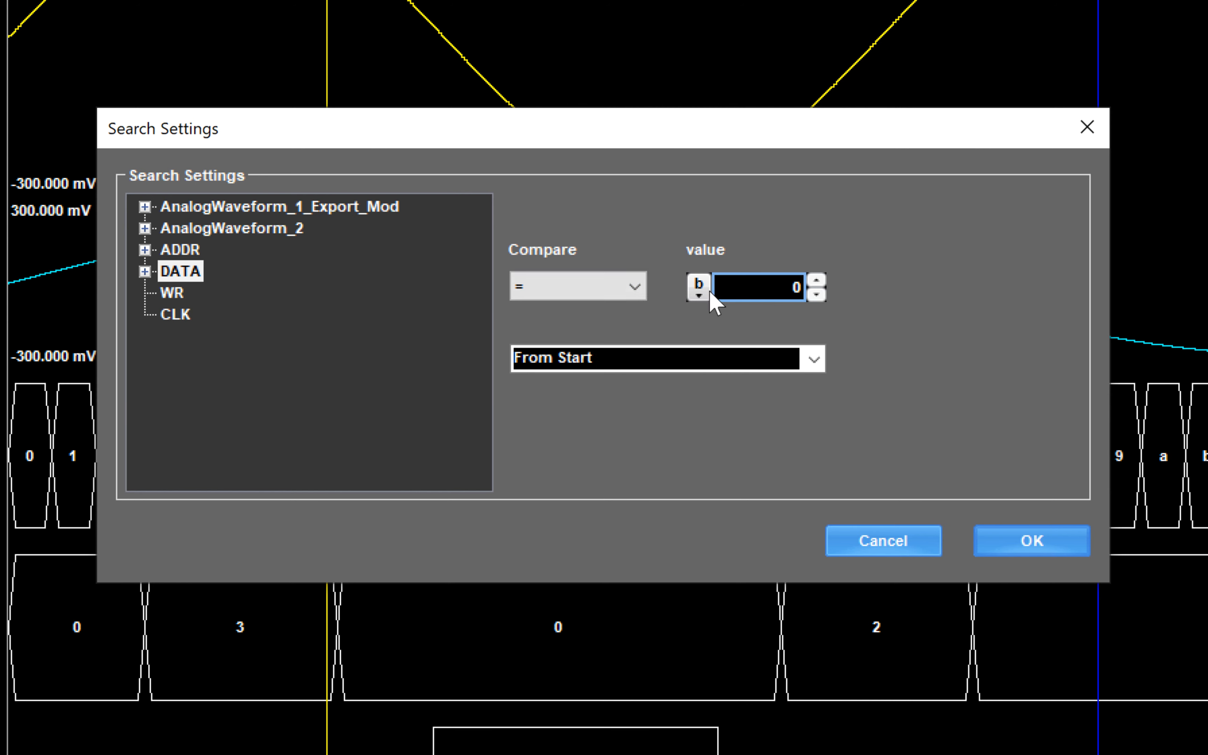
pyautogui.click(694, 293)
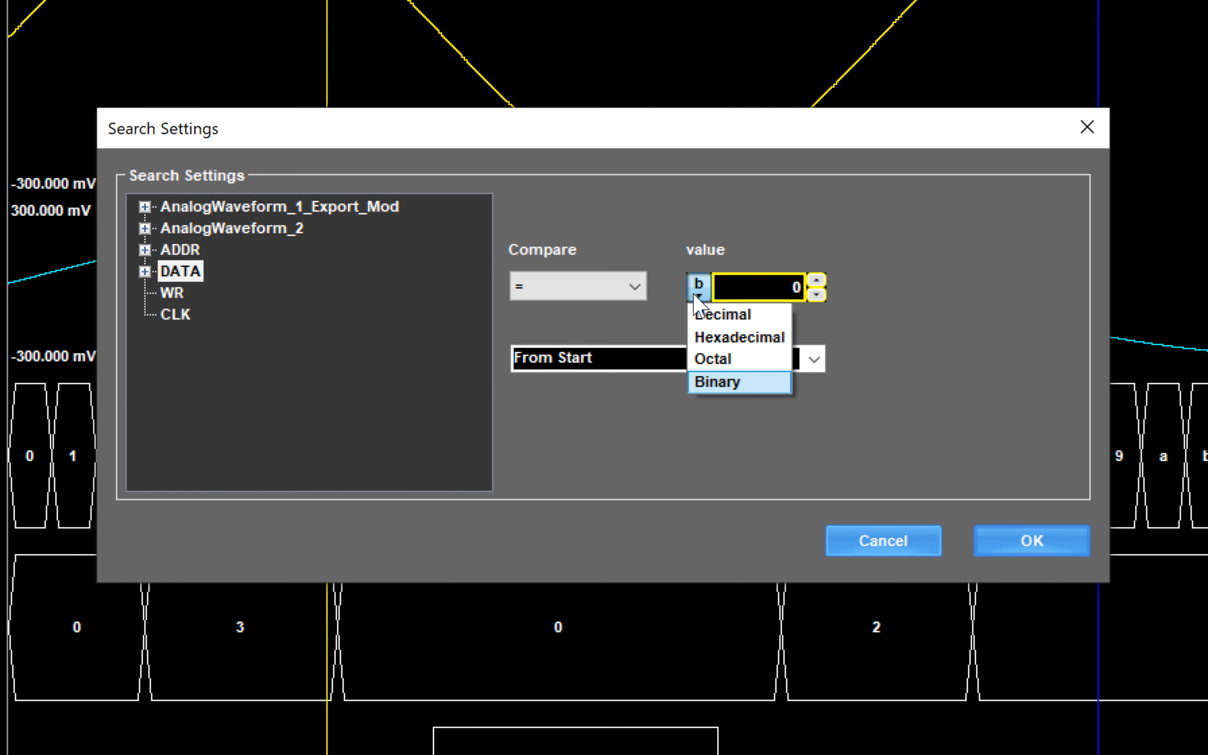
pyautogui.click(698, 313)
pyautogui.click(796, 289)
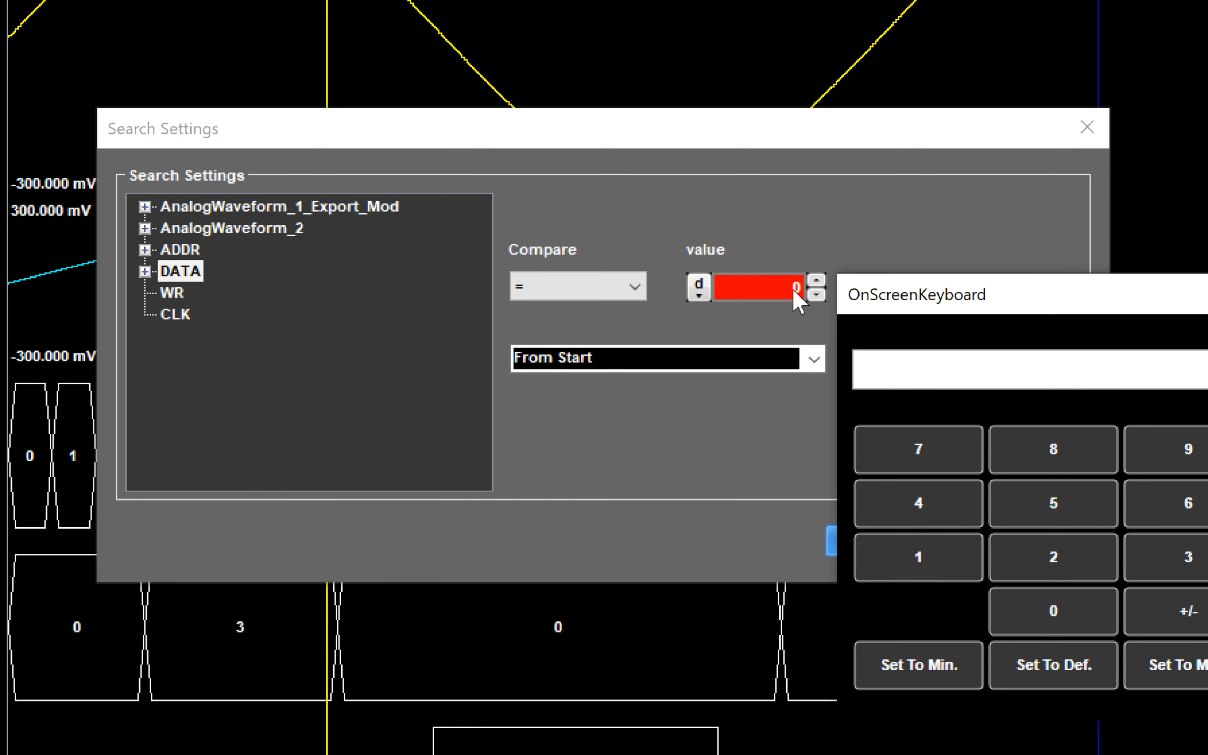
pyautogui.click(1188, 560)
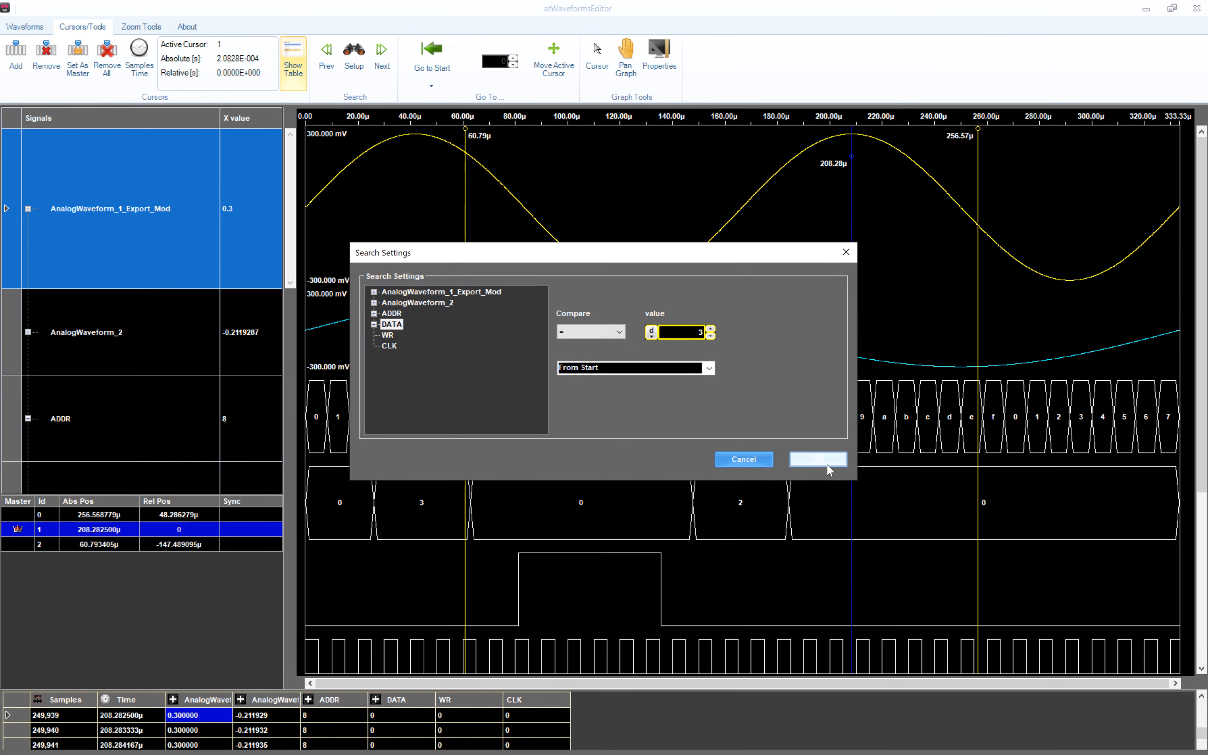
pyautogui.click(1042, 550)
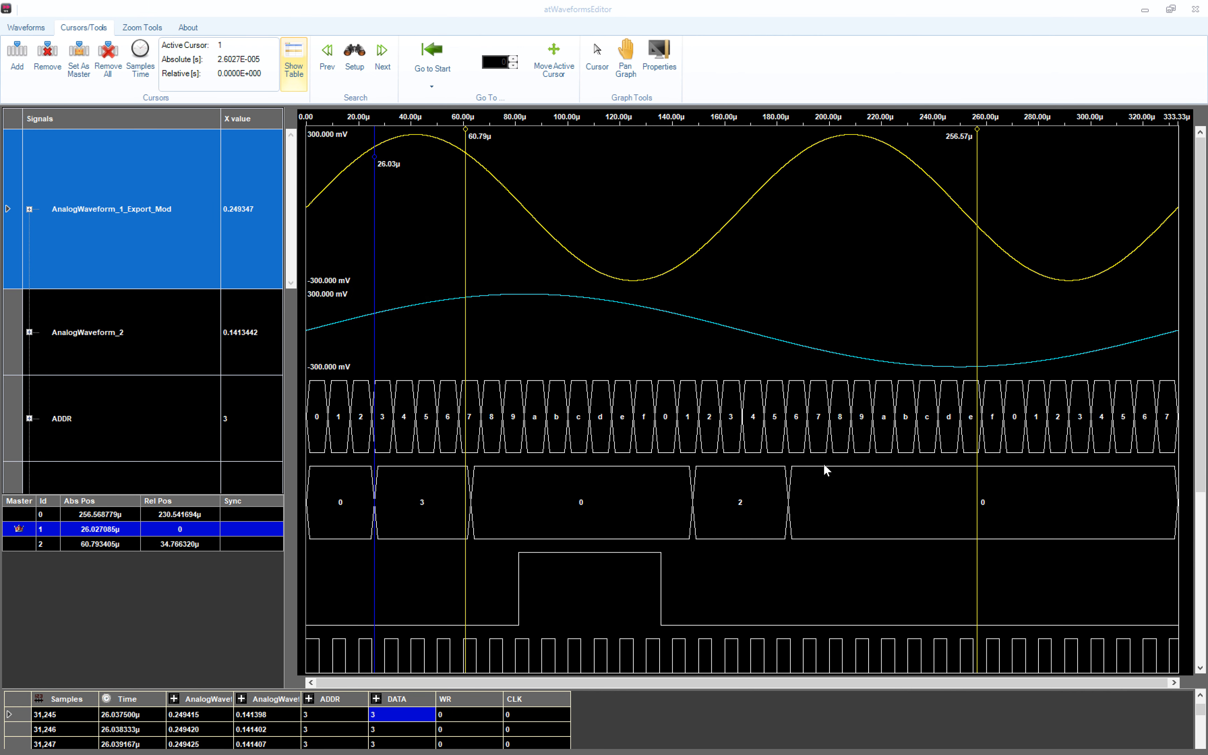
# Find the next DATA match, and search backwards for the previous one with the active cursor moved to about 111.80 µs
pyautogui.click(382, 55)
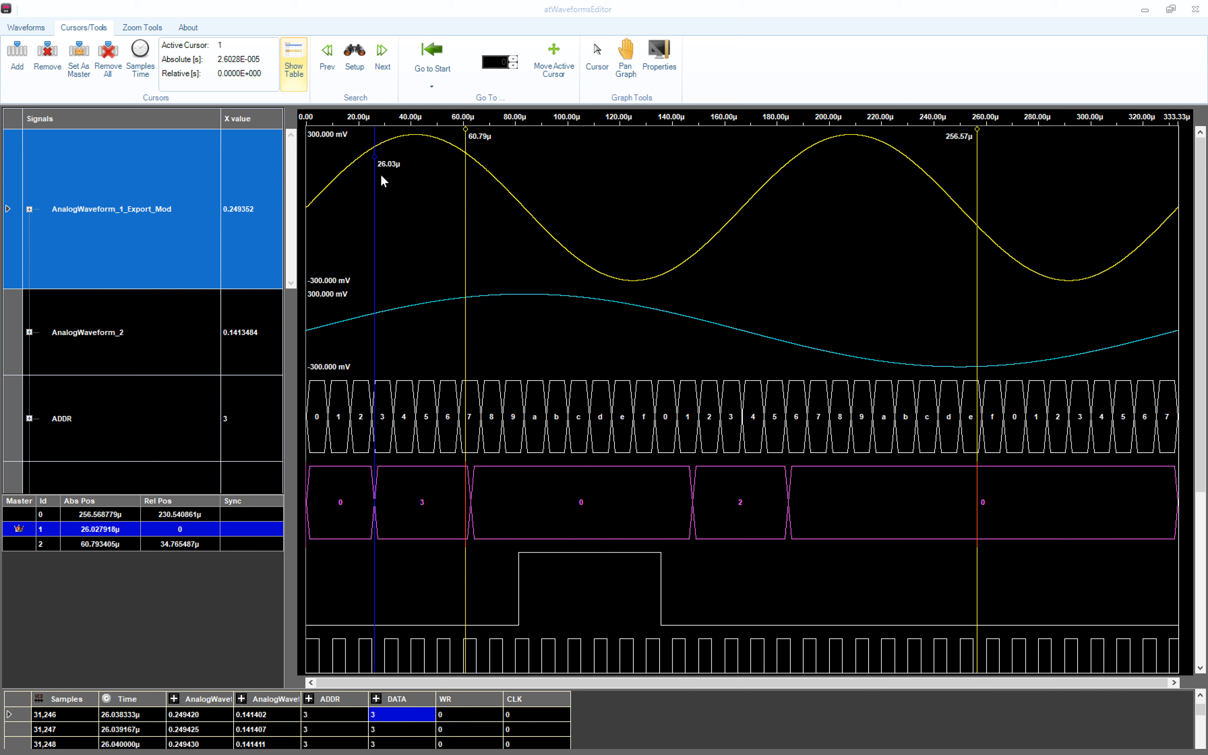
pyautogui.moveTo(375, 165); pyautogui.dragTo(599, 208)
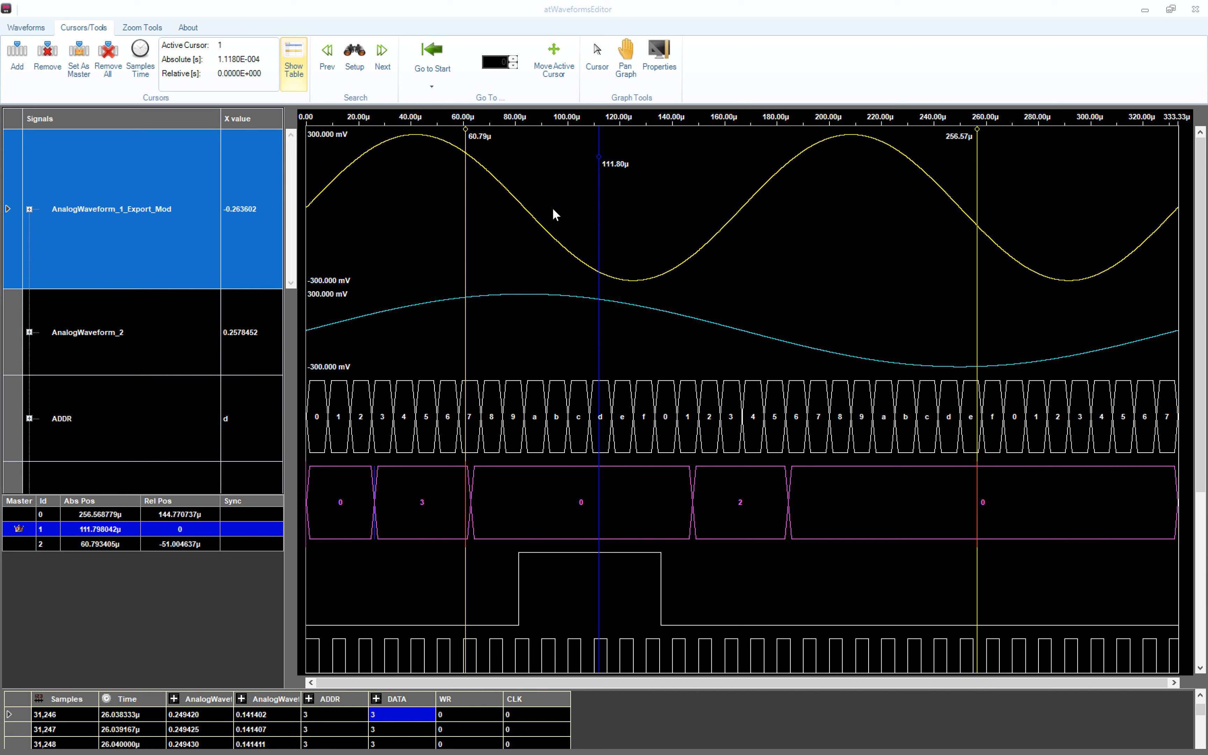
pyautogui.click(329, 59)
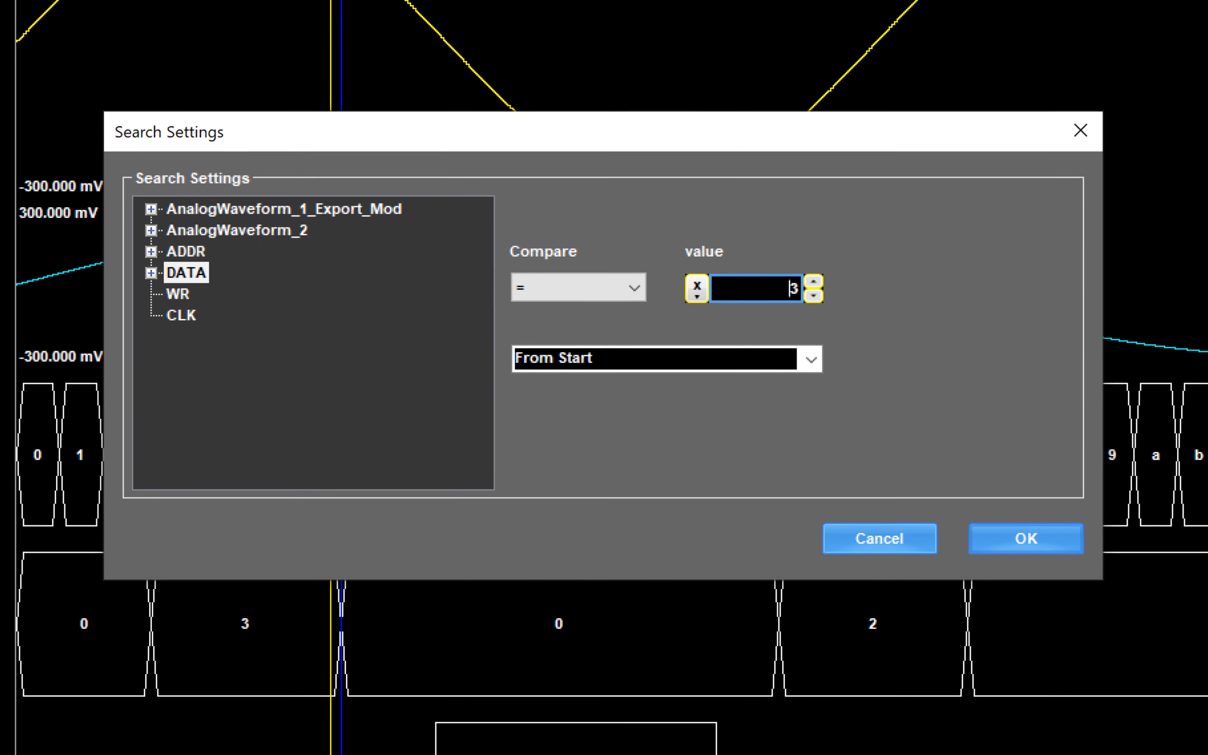
# Set up a search from the start on the CLK signal with the condition Is Rise and run it
pyautogui.write('3')
pyautogui.click(170, 322)
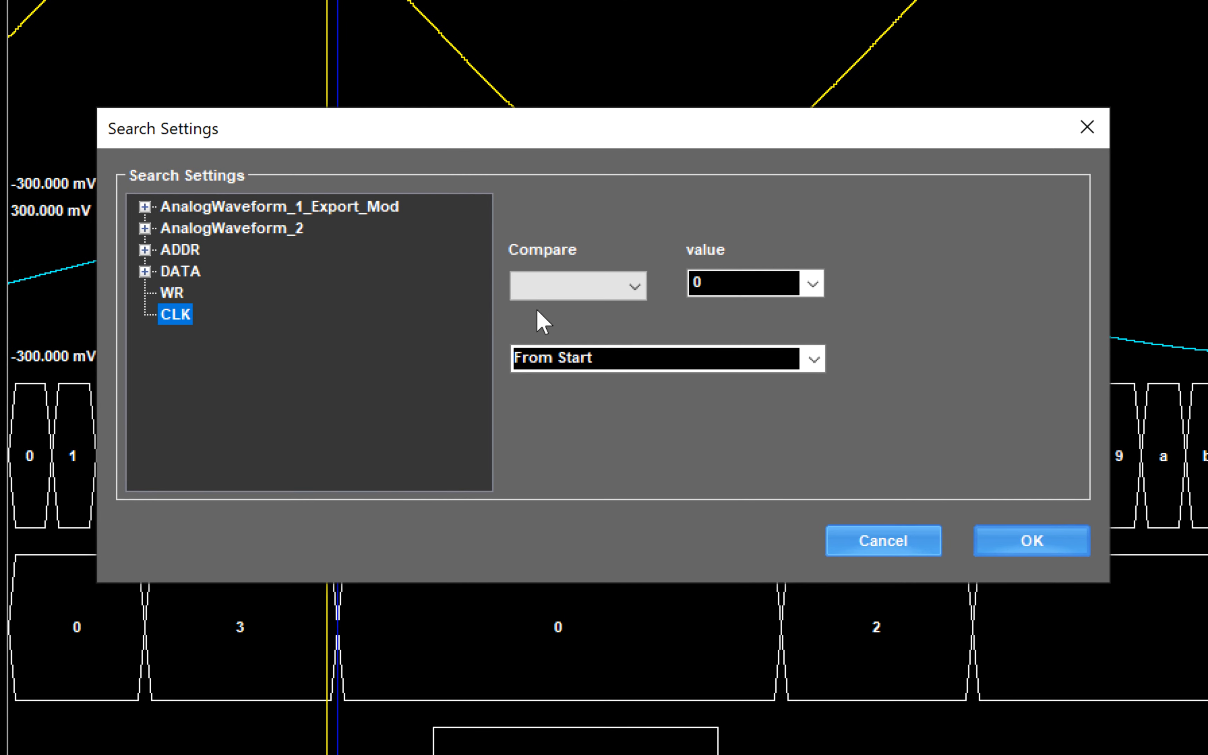
pyautogui.click(633, 292)
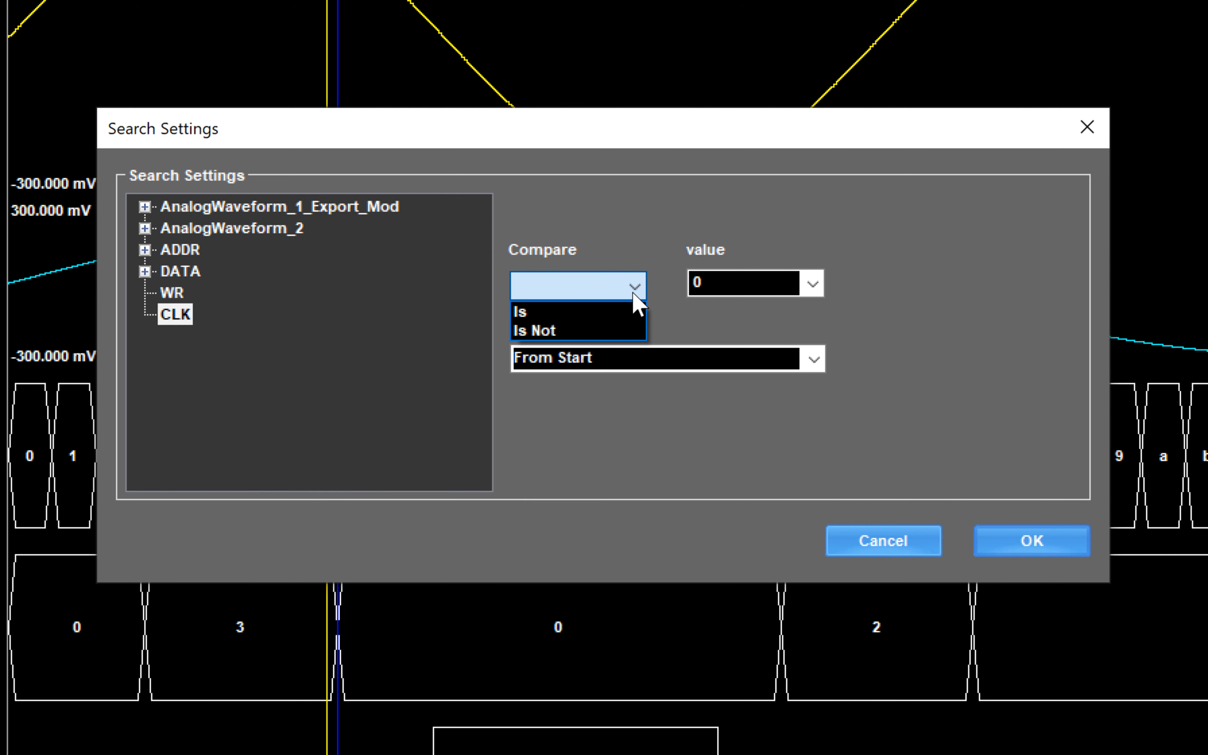
pyautogui.click(632, 313)
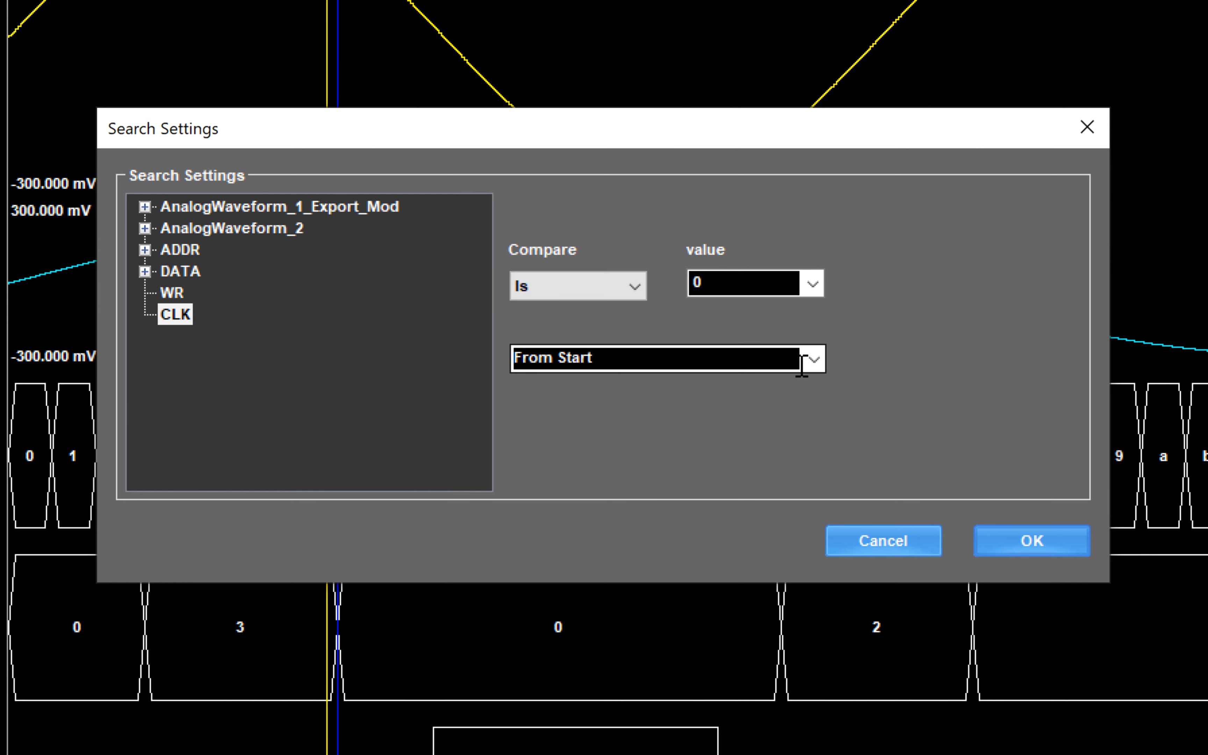
pyautogui.click(813, 283)
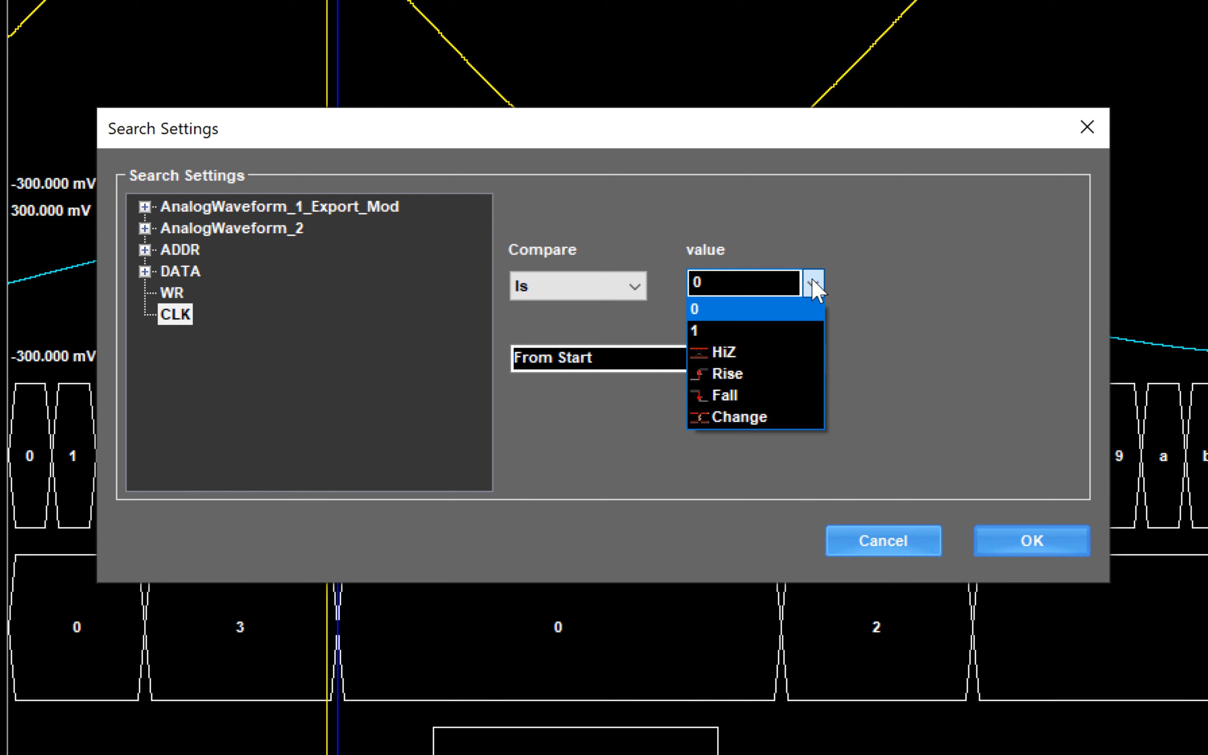
pyautogui.click(777, 376)
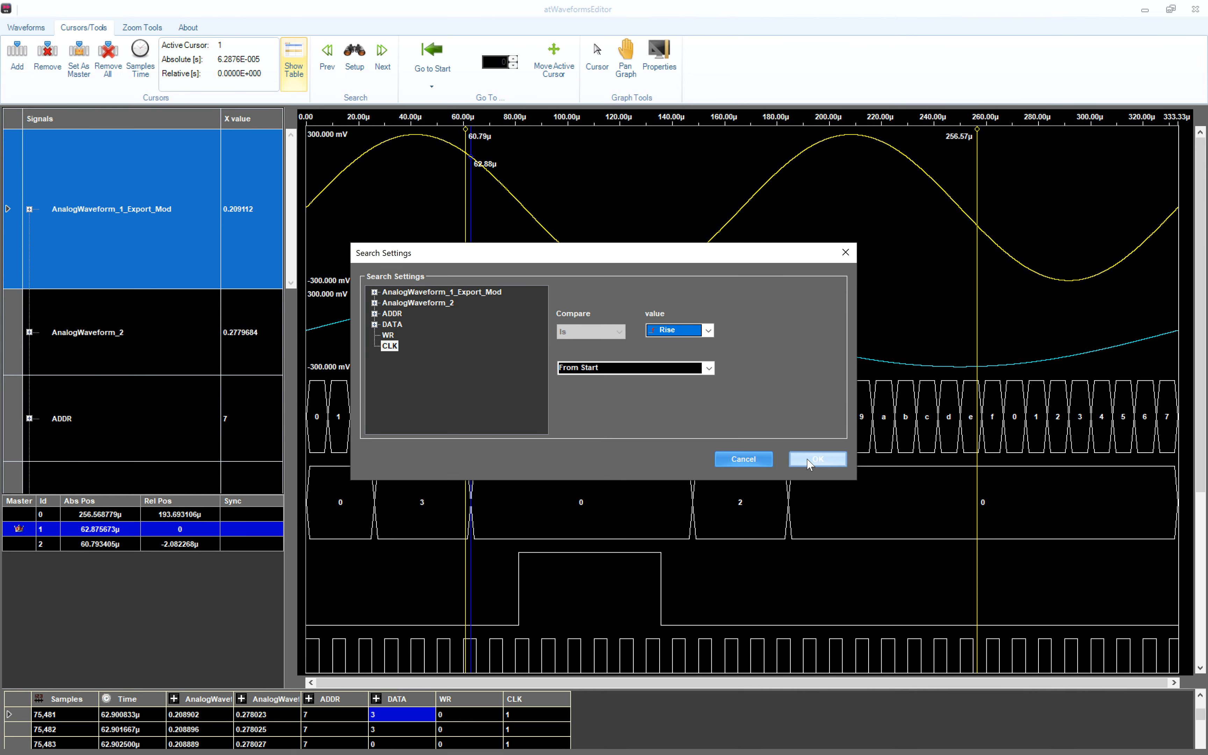
pyautogui.click(1024, 543)
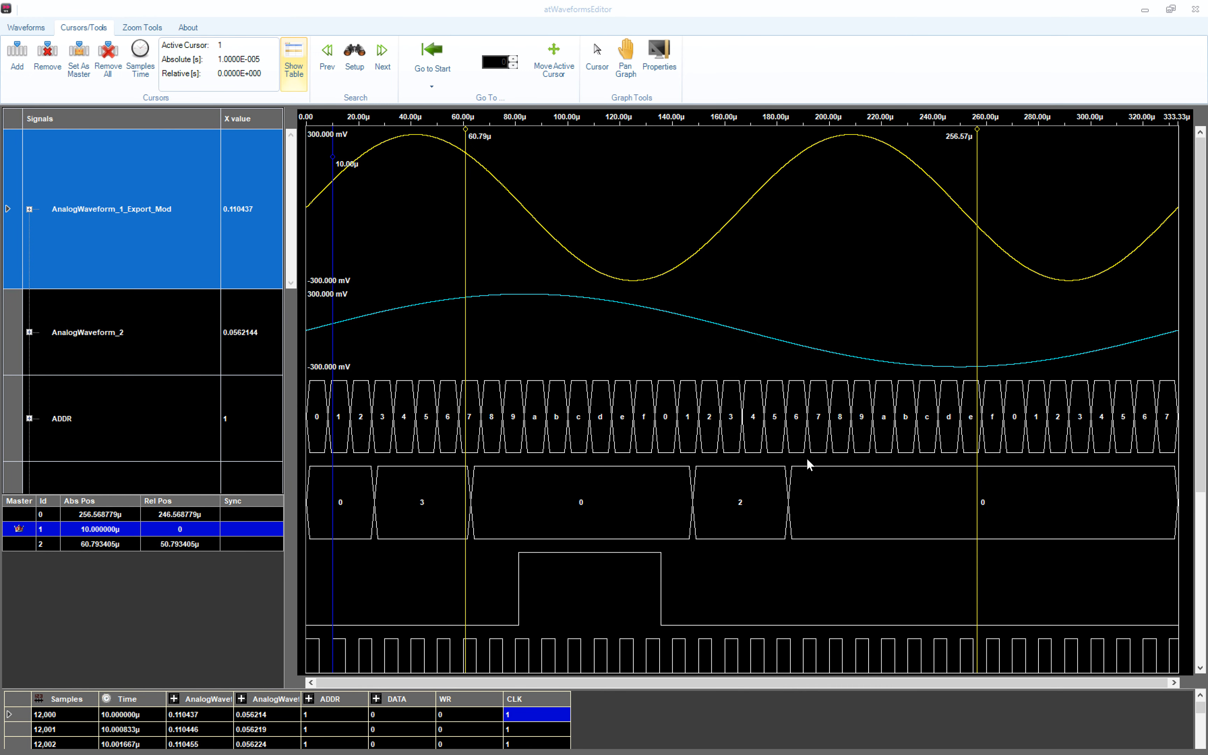
# Step forward through the CLK rising edges until the active cursor reaches 100.00 µs
pyautogui.click(384, 55)
pyautogui.click(385, 56)
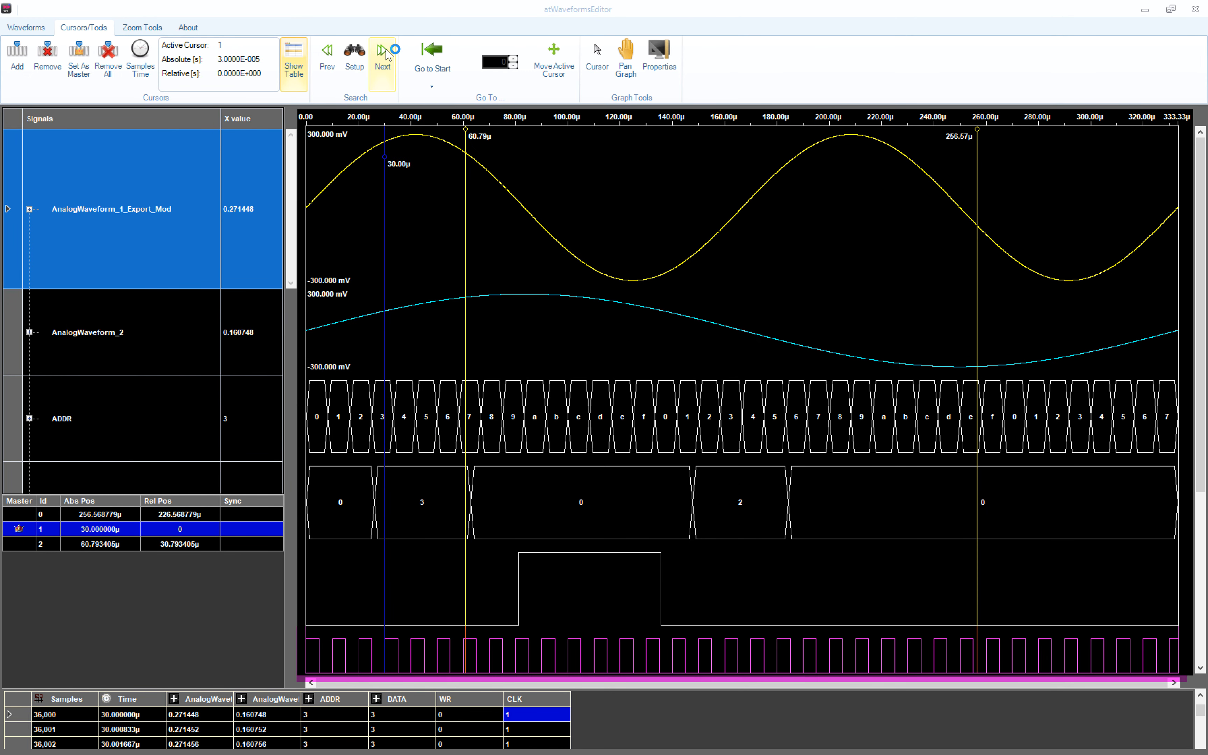
pyautogui.click(388, 65)
pyautogui.click(388, 65)
pyautogui.click(387, 65)
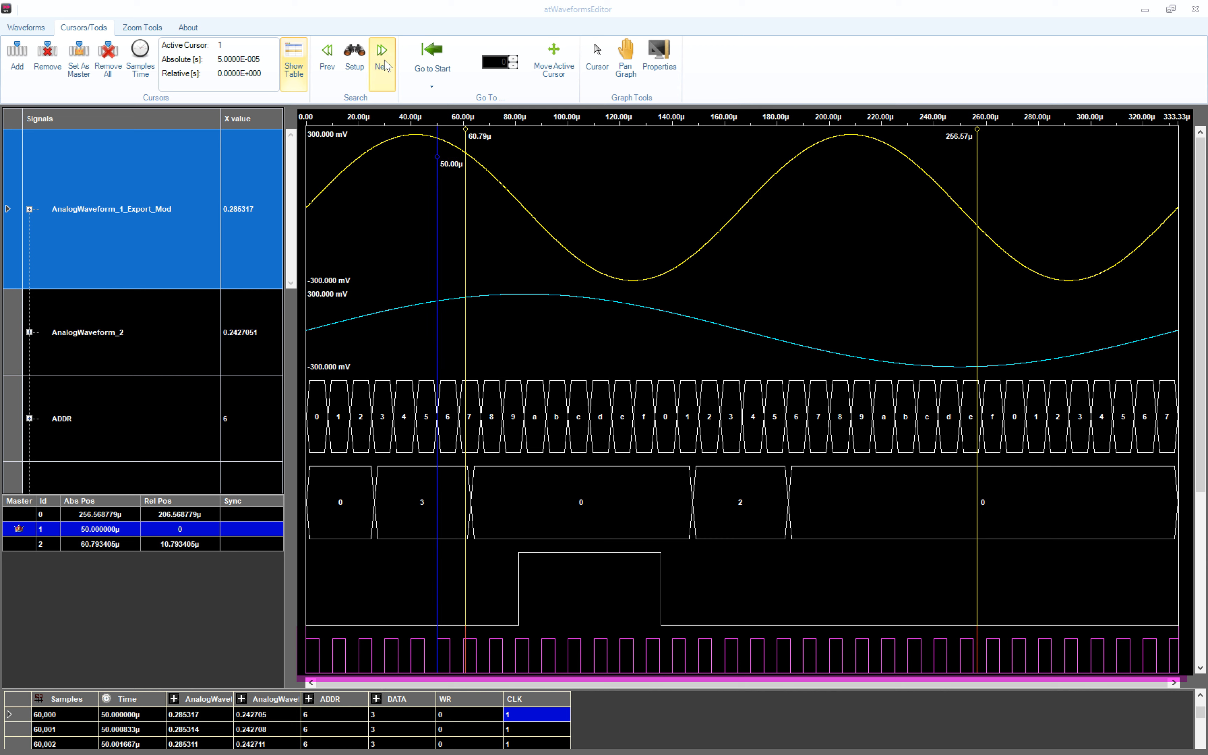
pyautogui.click(387, 65)
pyautogui.click(388, 65)
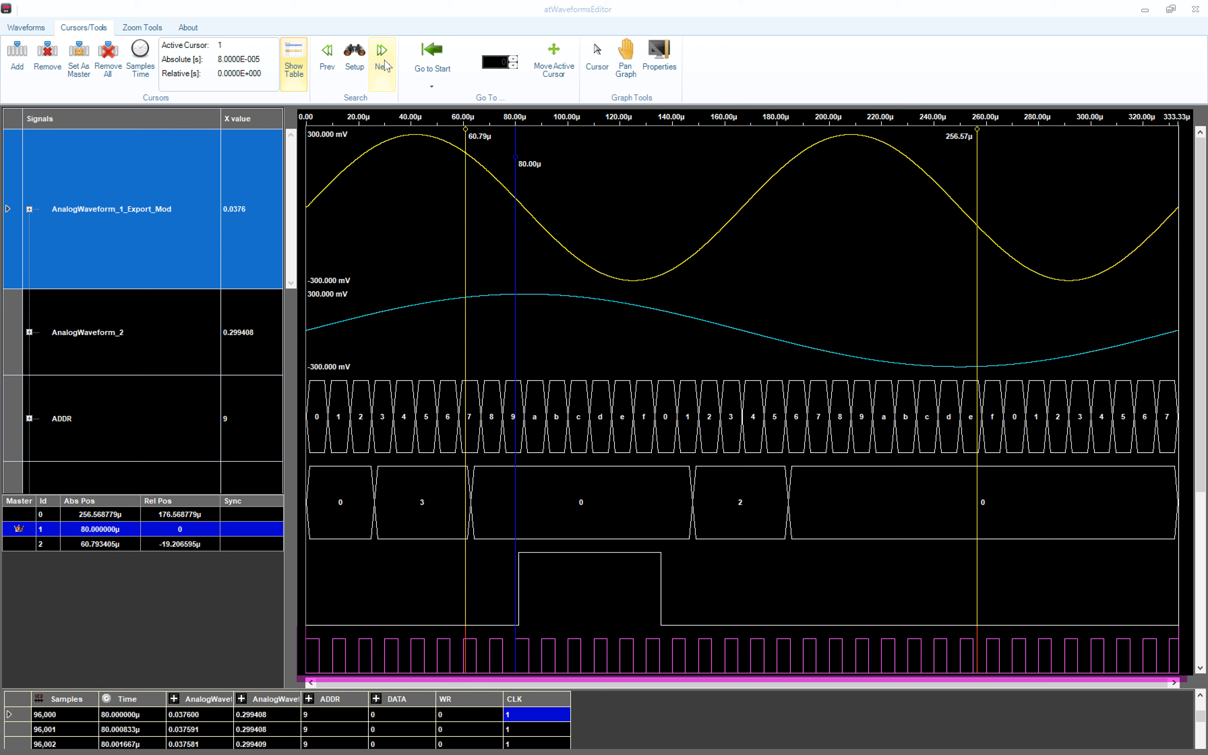
pyautogui.click(387, 65)
pyautogui.click(387, 65)
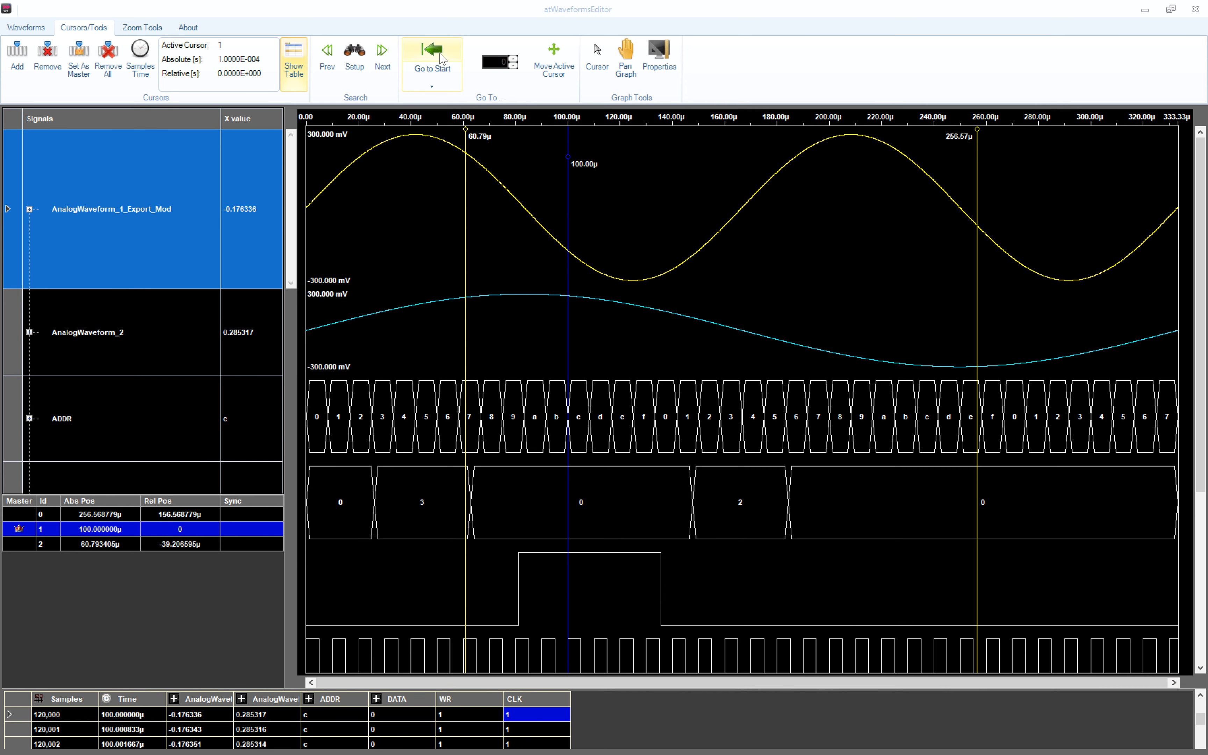
# Send the active cursor to the start of the waveforms, and go from there to their end
pyautogui.click(442, 59)
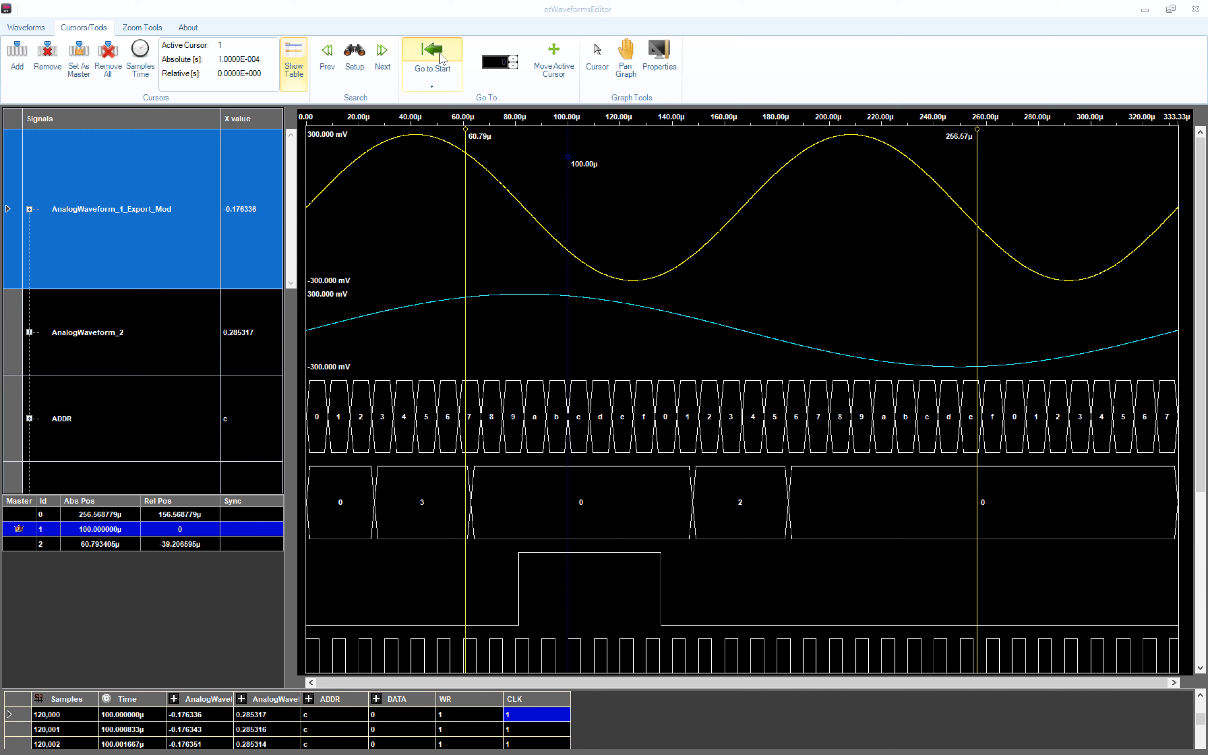
pyautogui.click(430, 88)
pyautogui.click(451, 157)
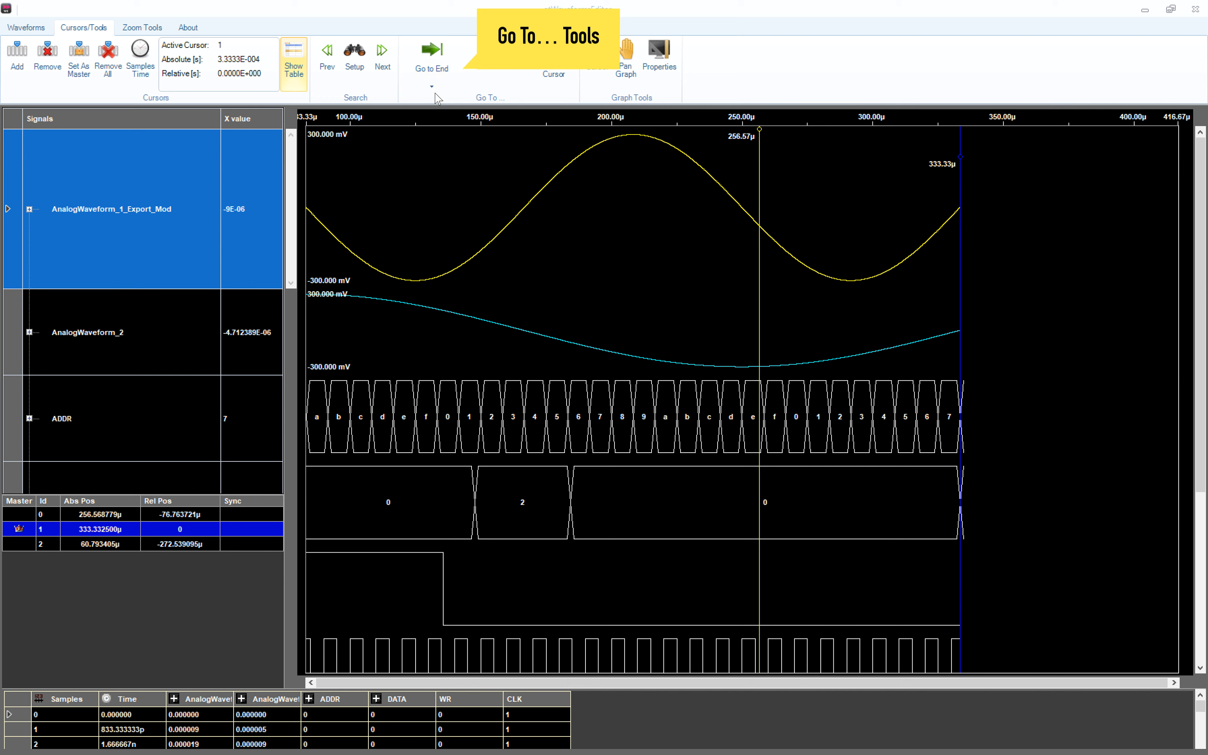
# Send the active cursor to sample 10k using Go to Sample
pyautogui.click(432, 89)
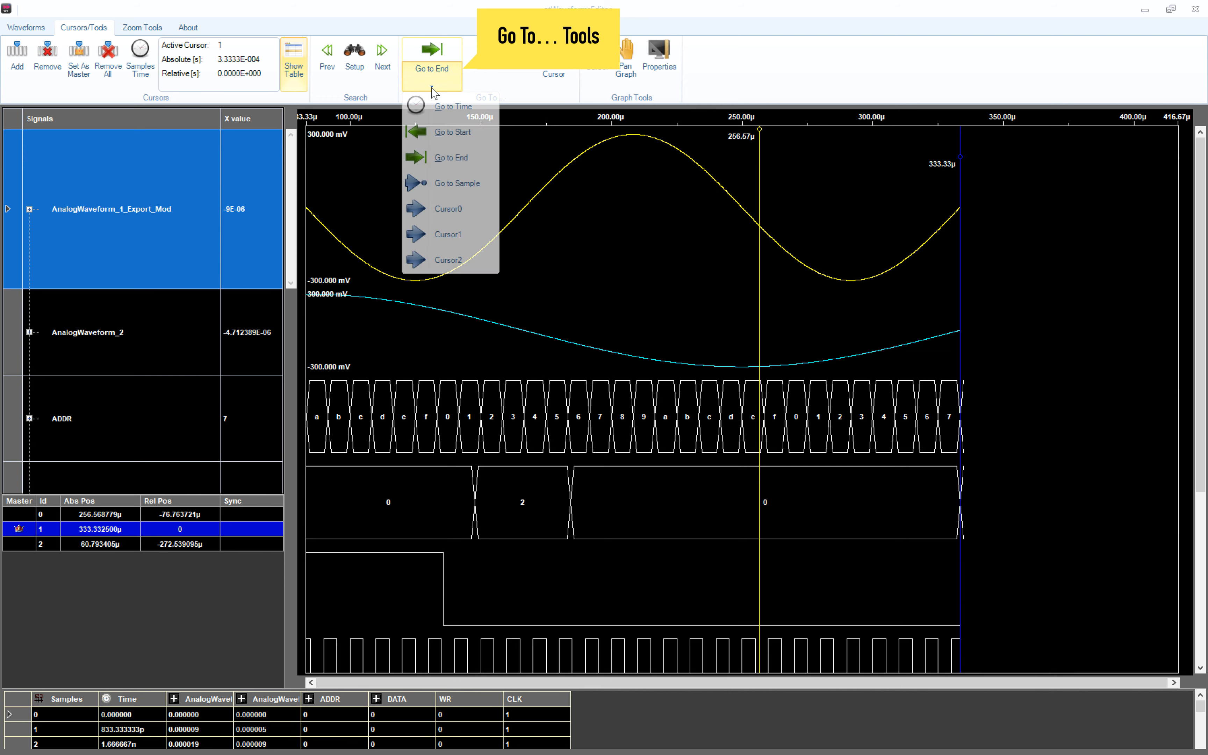
pyautogui.click(455, 184)
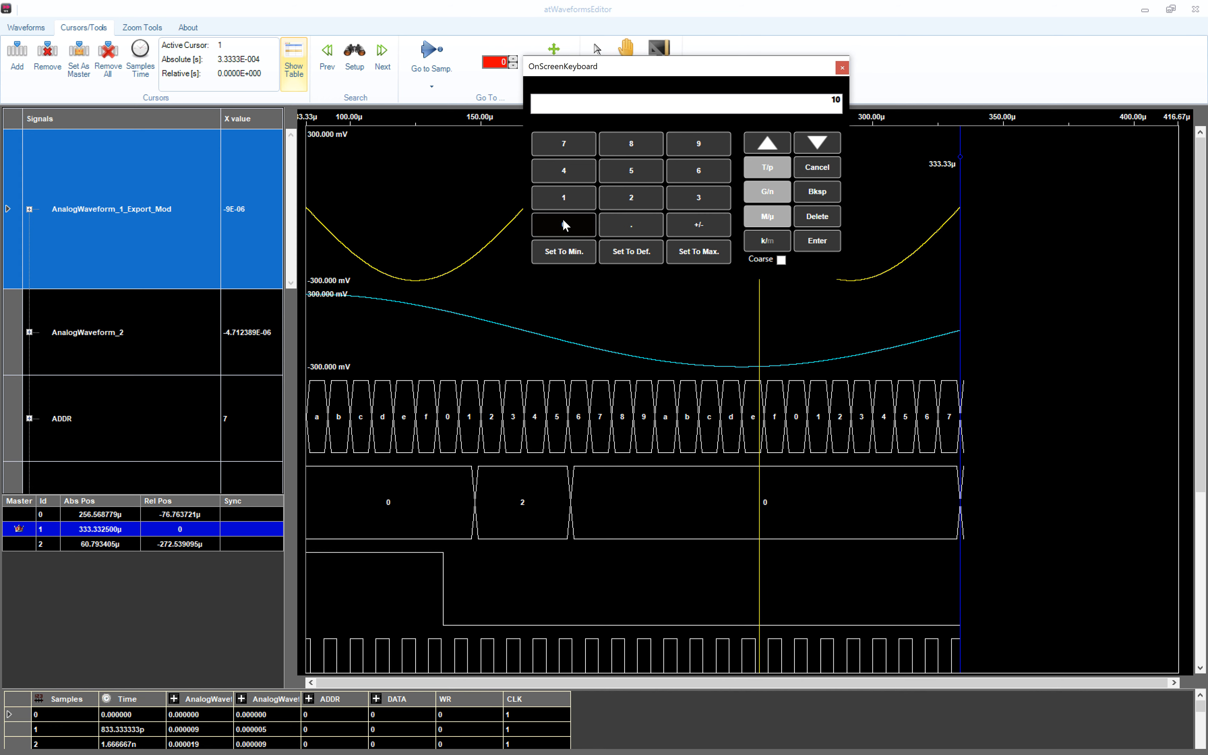
pyautogui.click(814, 239)
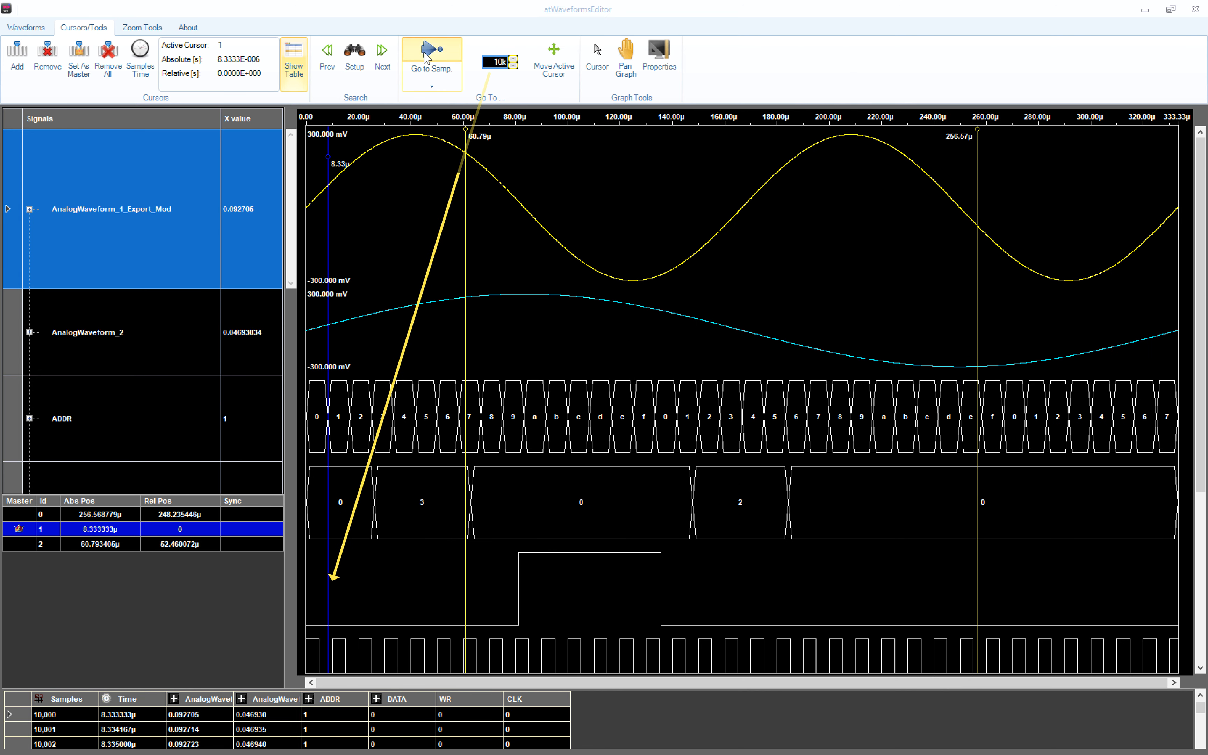
# Go to the position of Cursor0, and move the active cursor to the centre of the displayed range at 250.00 µs
pyautogui.click(432, 87)
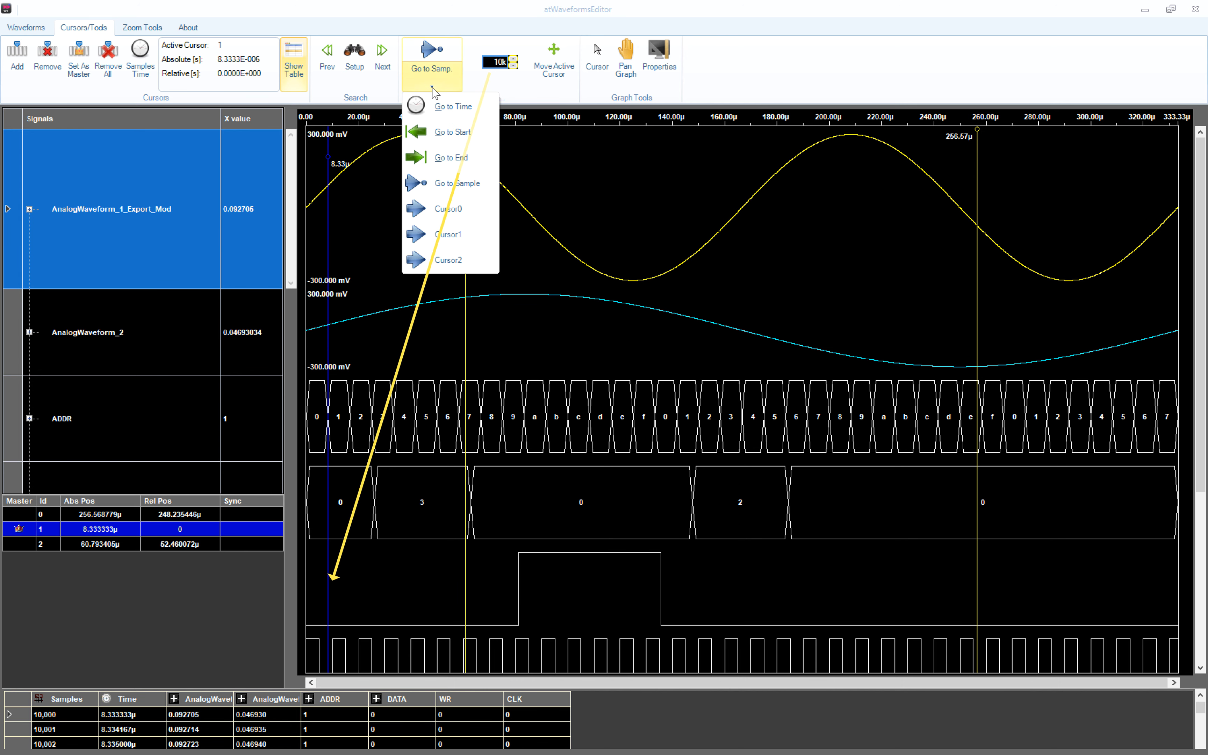
pyautogui.click(453, 209)
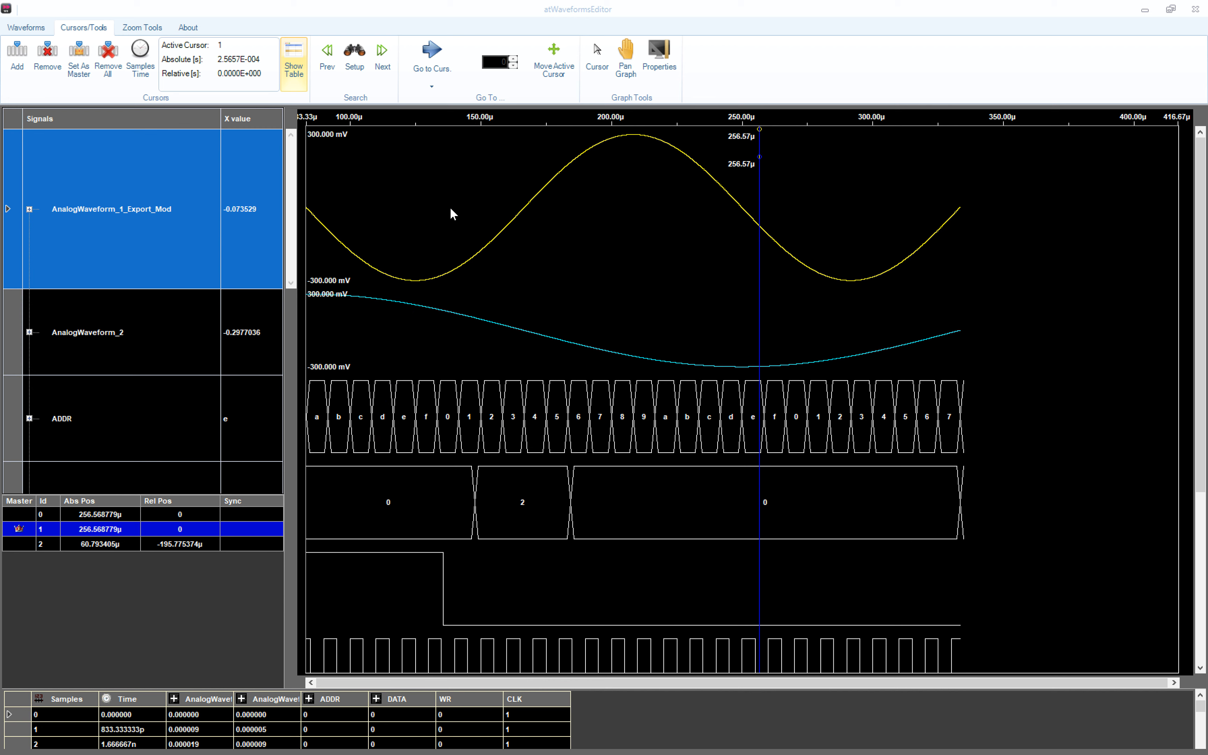
pyautogui.click(554, 56)
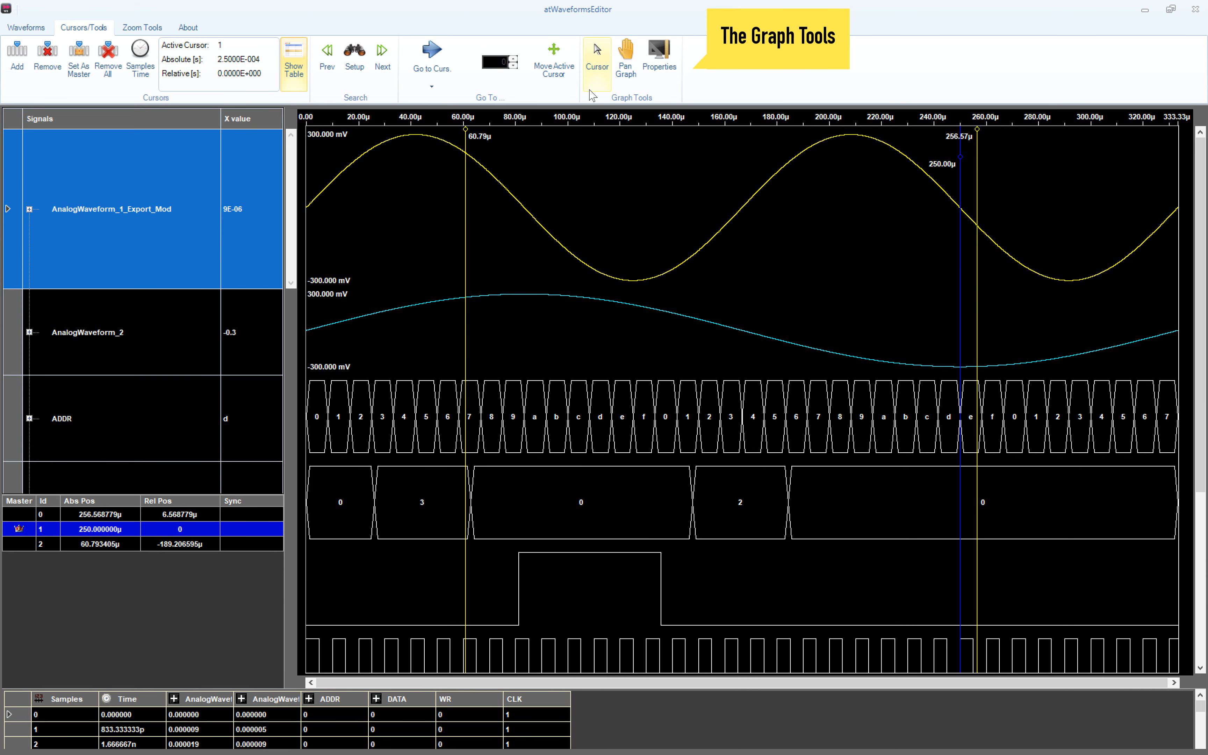
# Pan the graph towards the end of the waveforms and back to their beginning with the Pan Graph tool
pyautogui.click(623, 60)
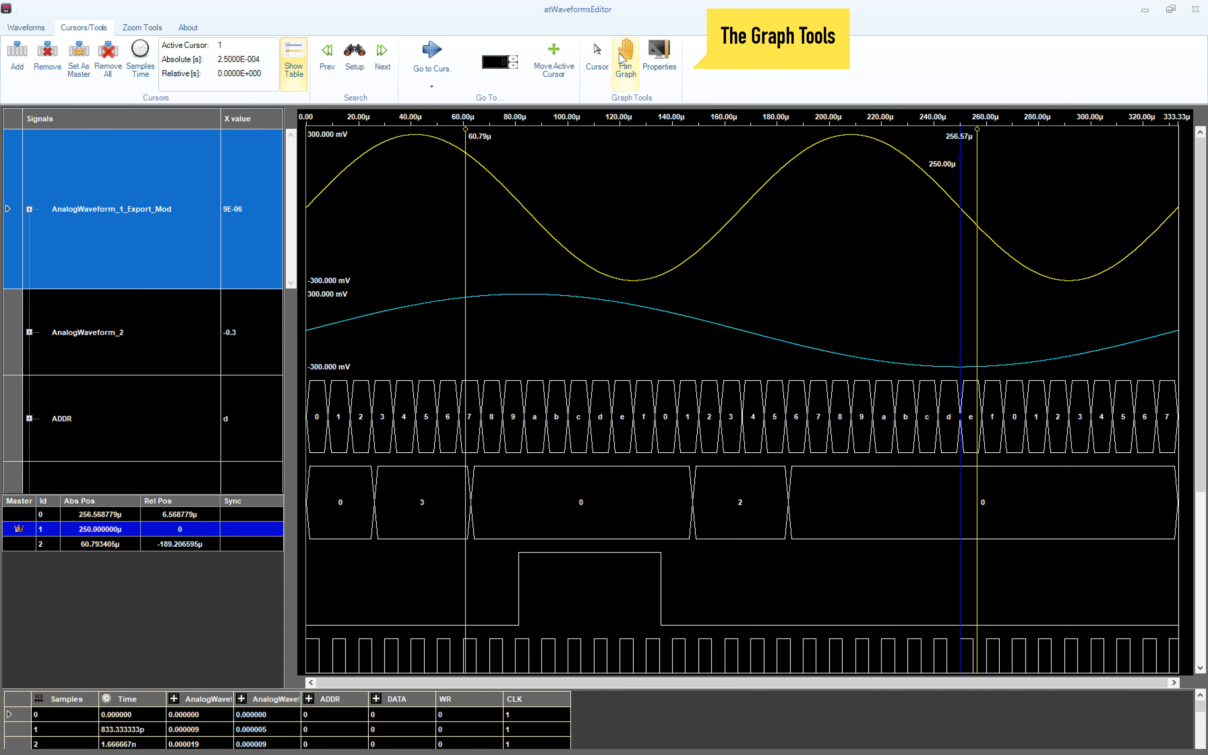
pyautogui.moveTo(601, 220); pyautogui.dragTo(379, 220)
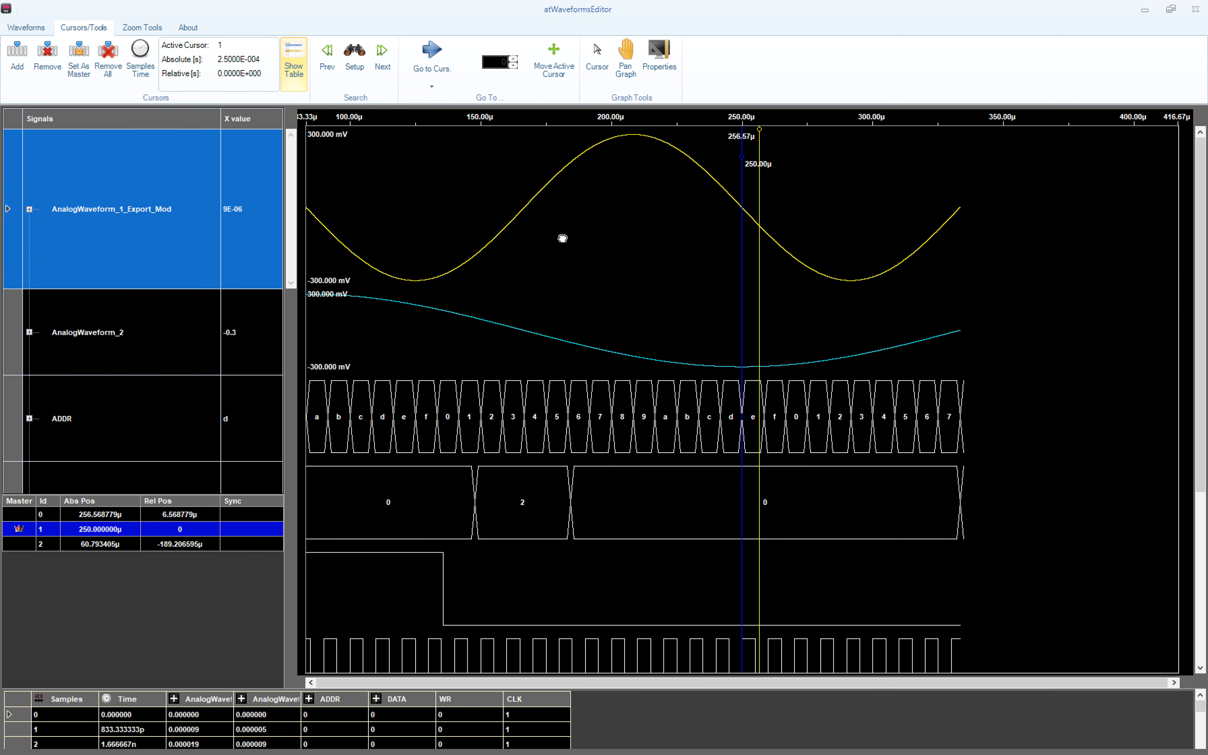
pyautogui.moveTo(492, 244); pyautogui.dragTo(722, 240)
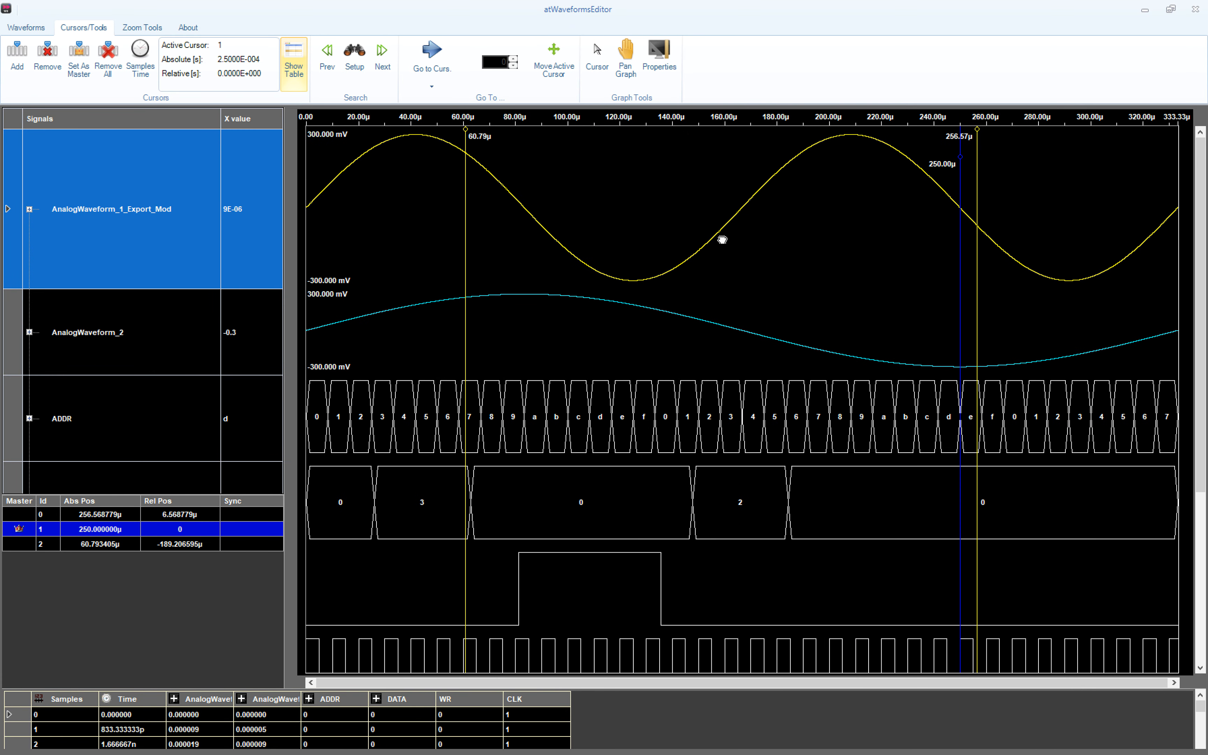